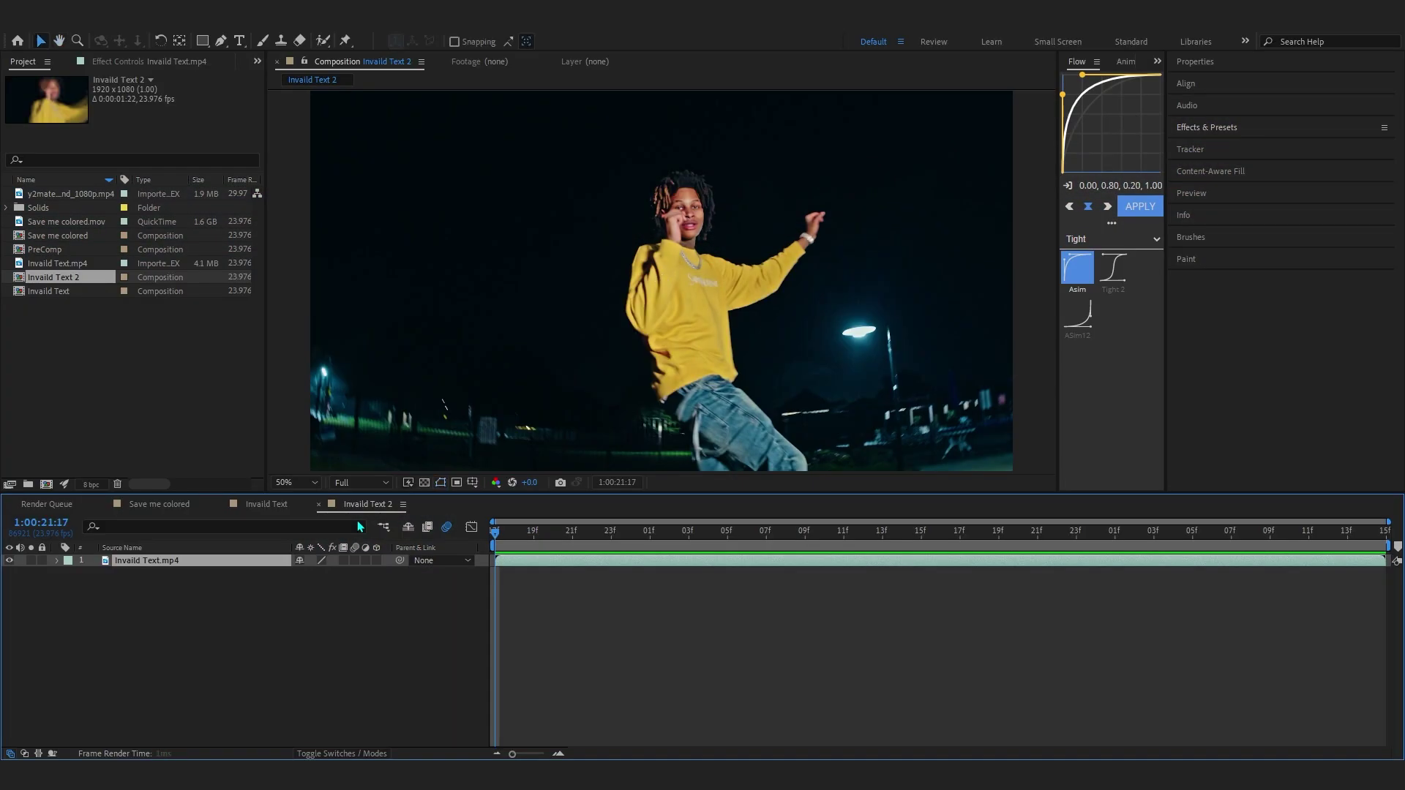
Move to 1:00:22:05 and add a text layer reading TEXT HERE above the video clip.
{"action": "key", "text": "space"}
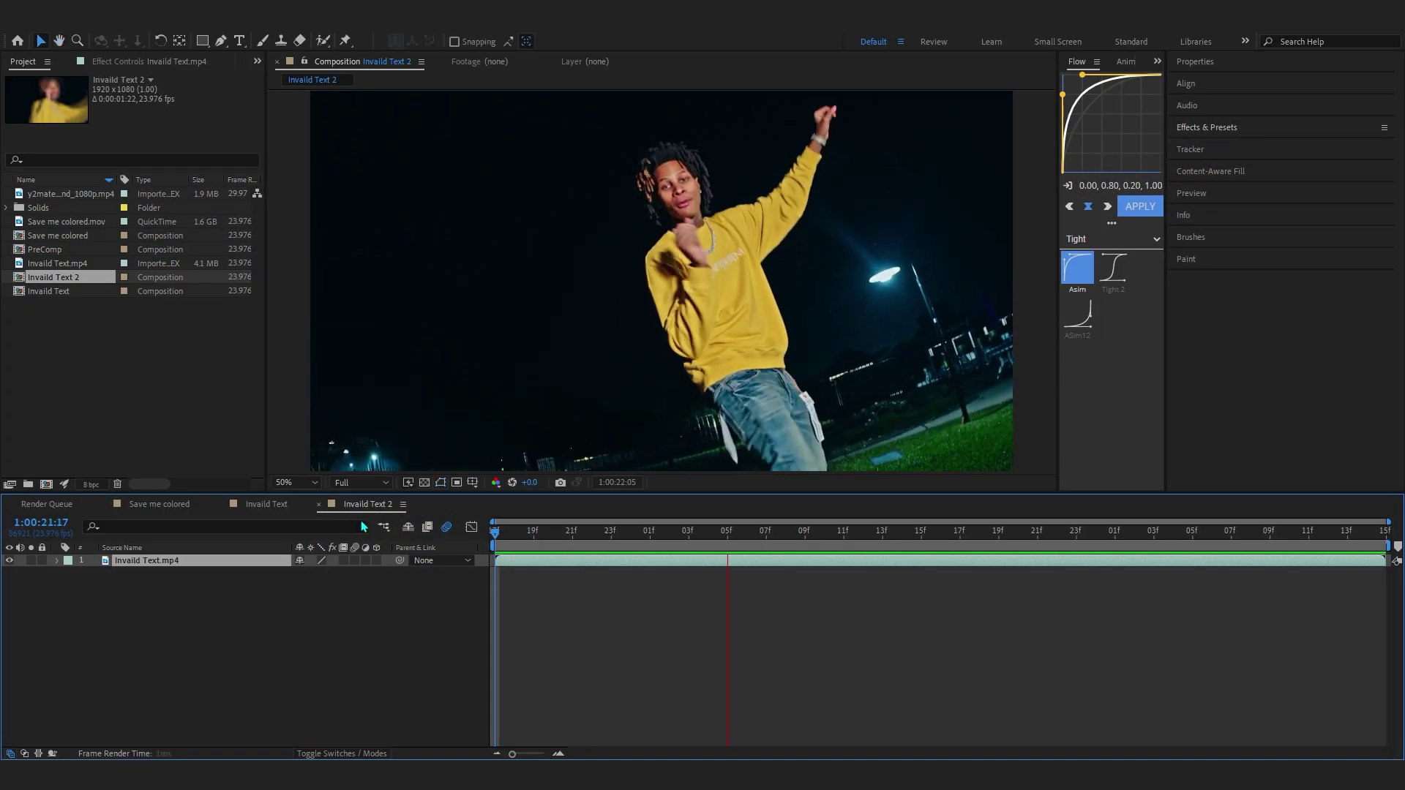
{"action": "left_click", "coordinate": [725, 538]}
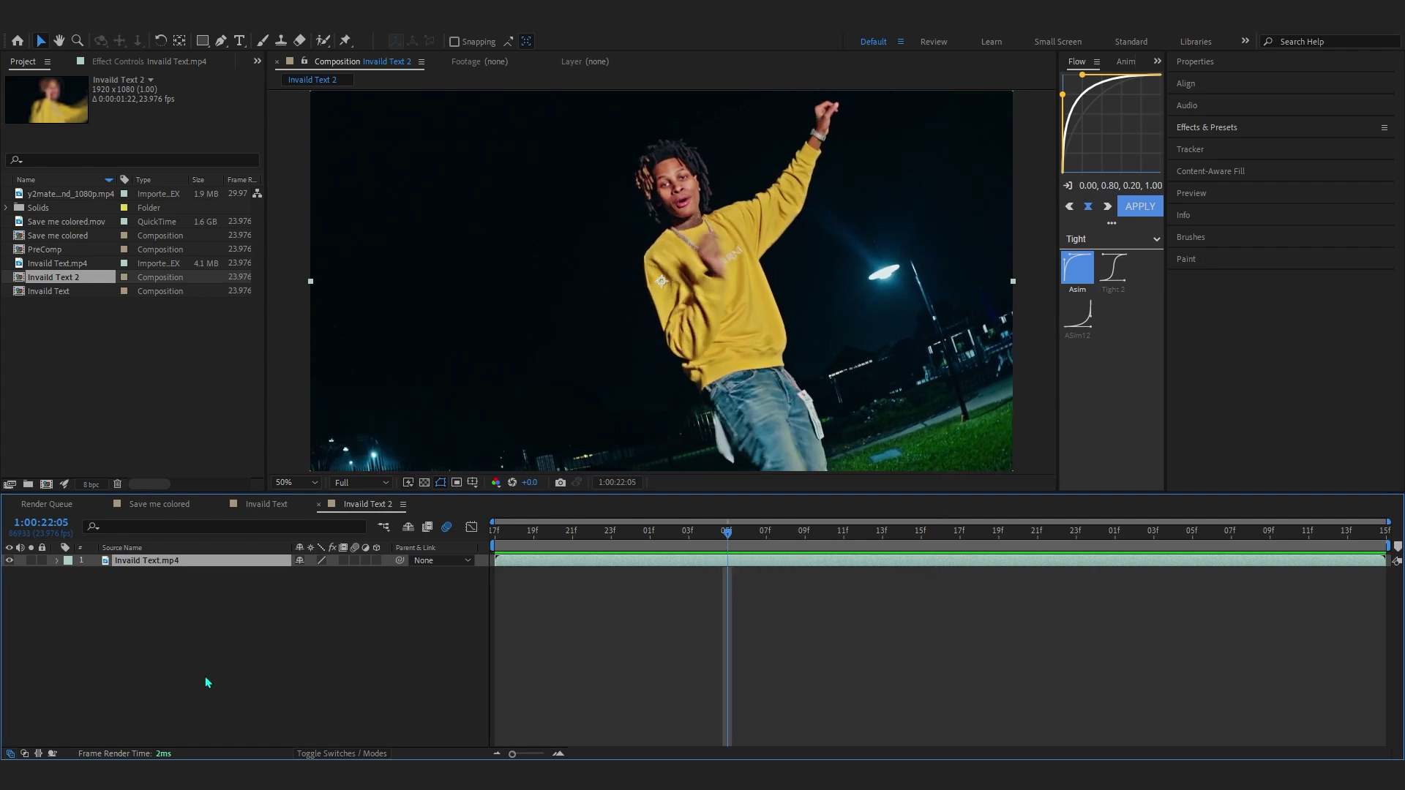
{"action": "right_click", "coordinate": [231, 621]}
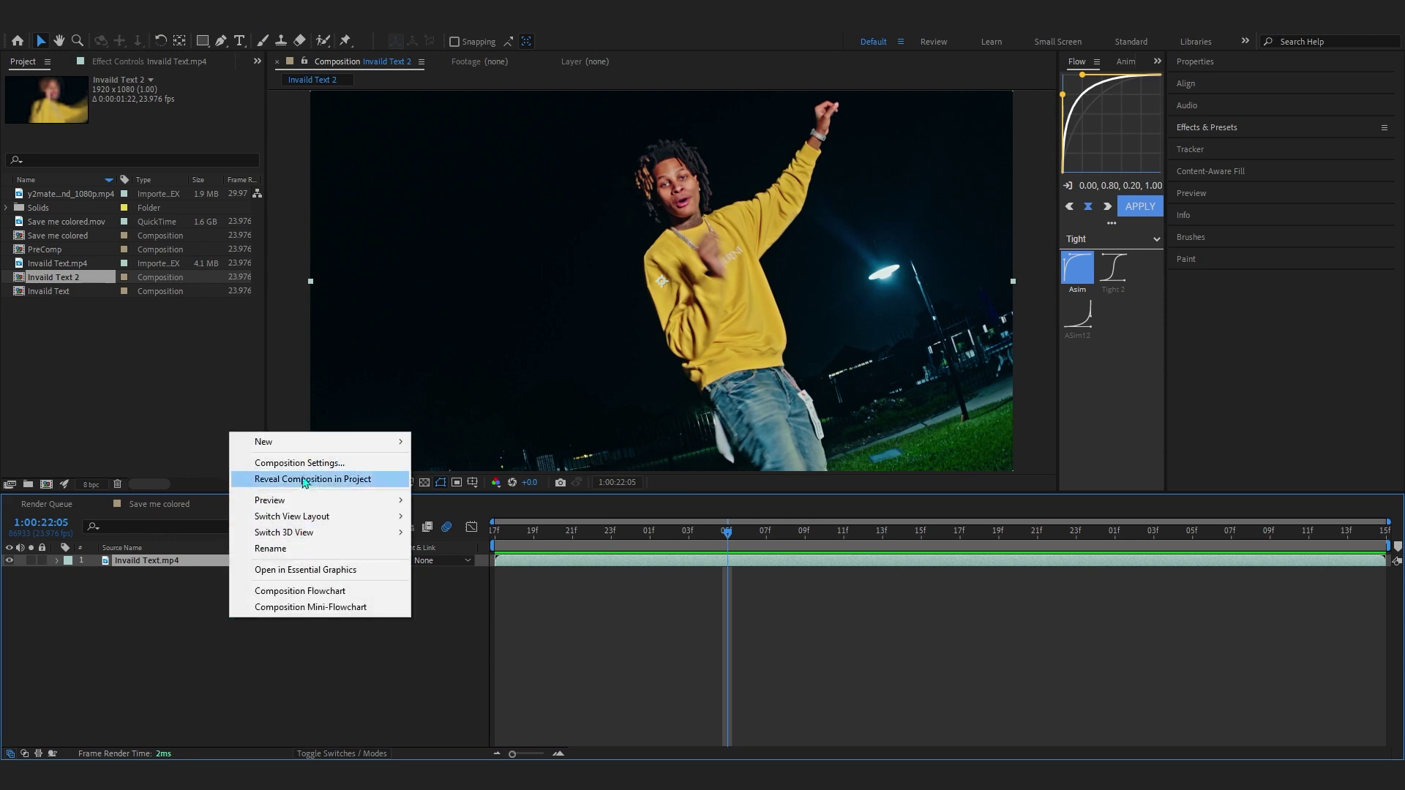
{"action": "mouse_move", "coordinate": [302, 451]}
{"action": "left_click", "coordinate": [512, 463]}
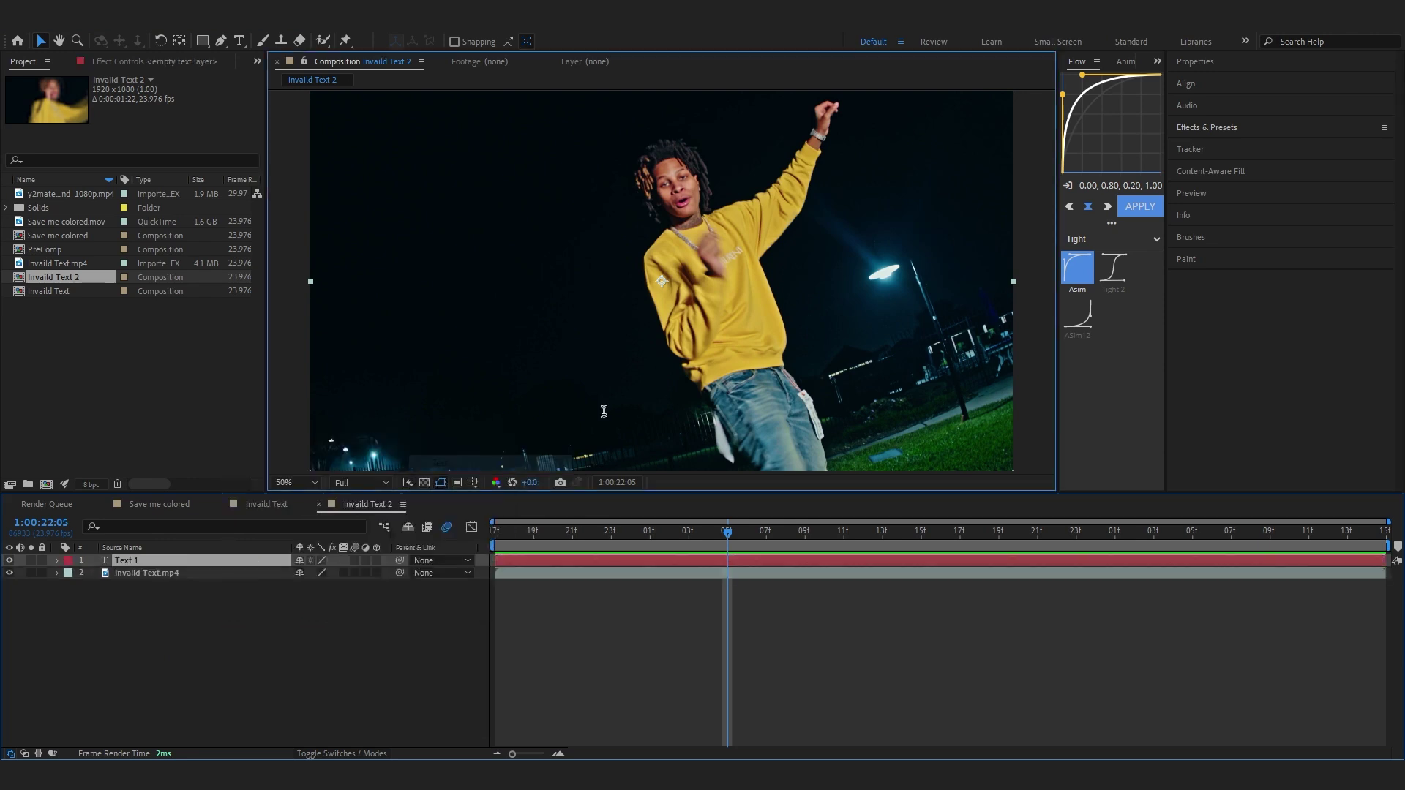
{"action": "type", "text": "TEXT"}
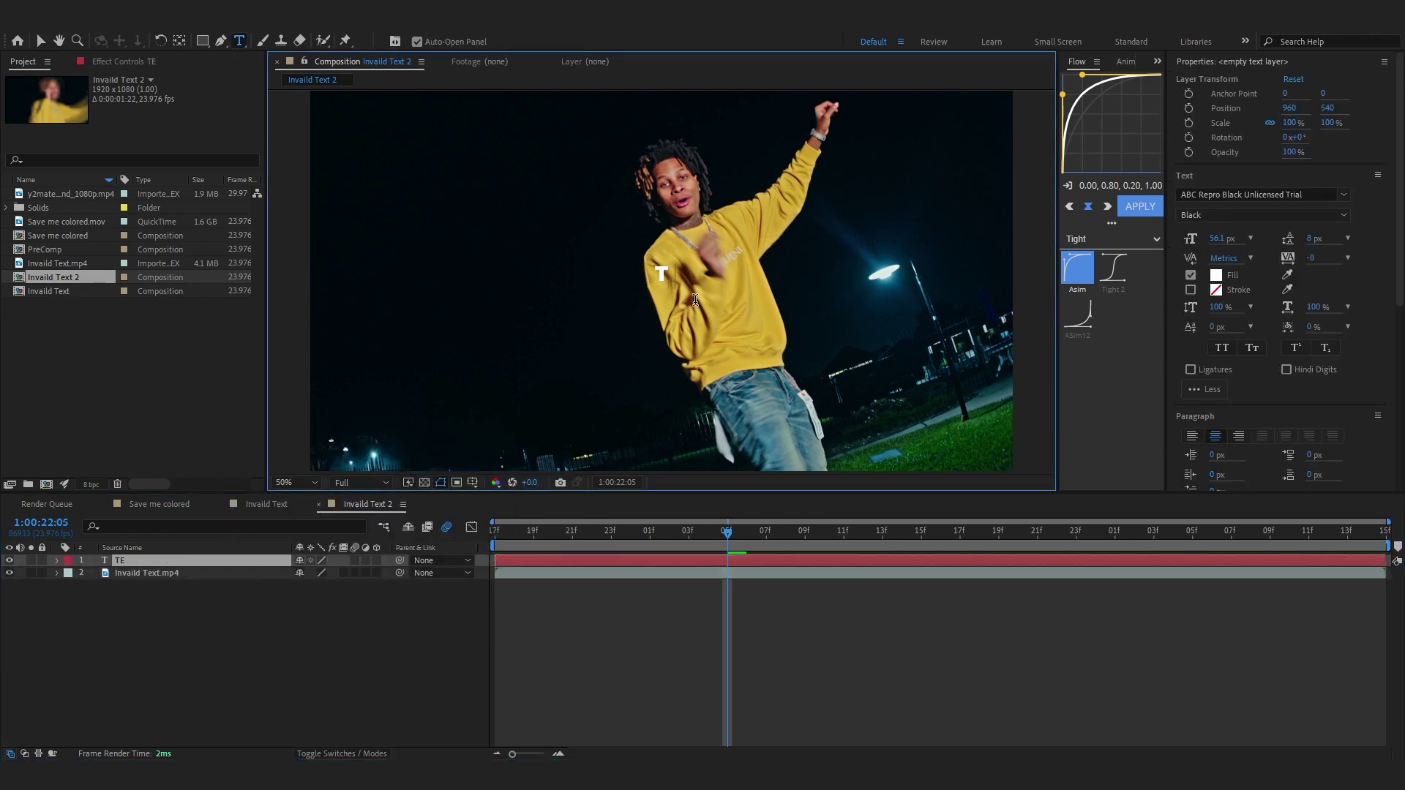
{"action": "type", "text": " W"}
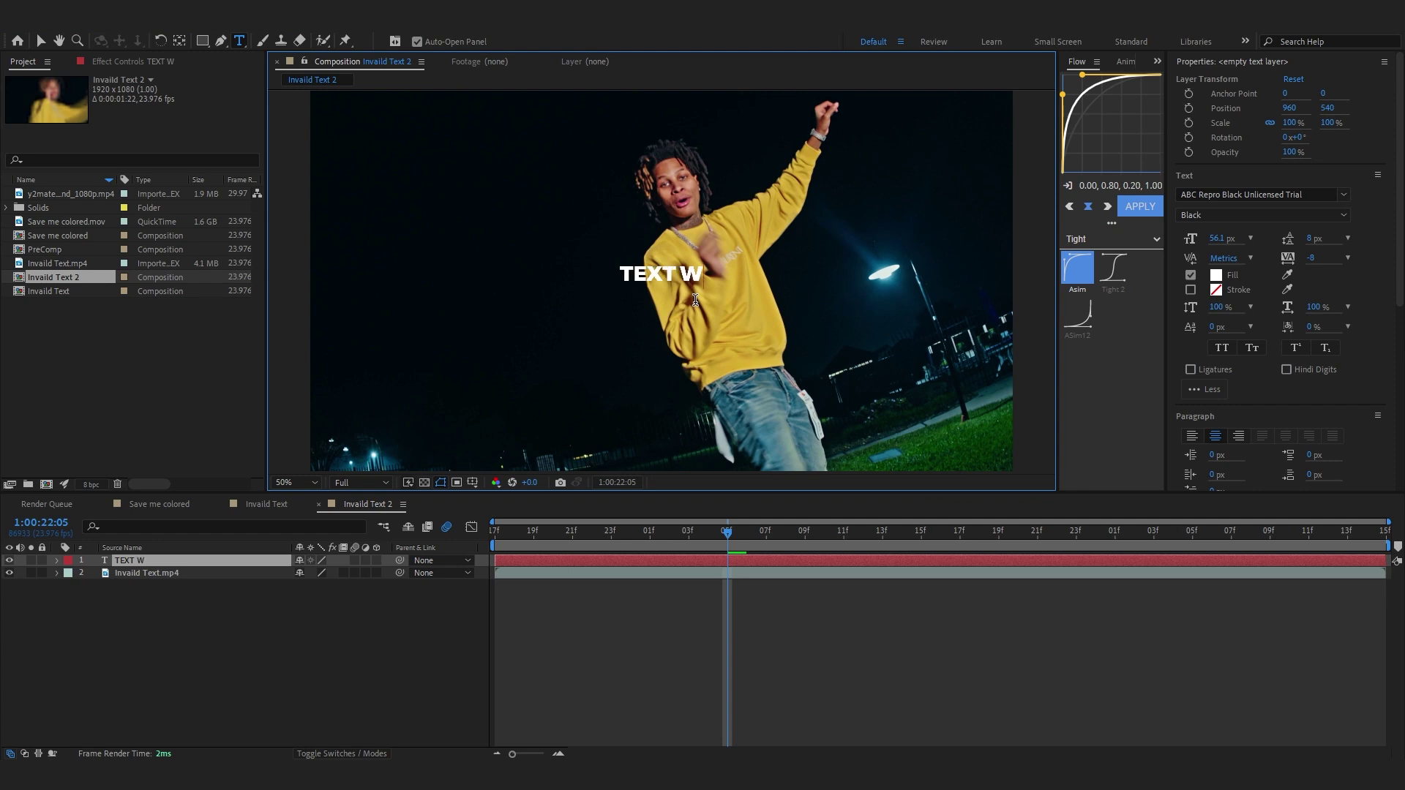
{"action": "key", "text": "BackSpace"}
{"action": "type", "text": "HERE"}
{"action": "left_click", "coordinate": [162, 566]}
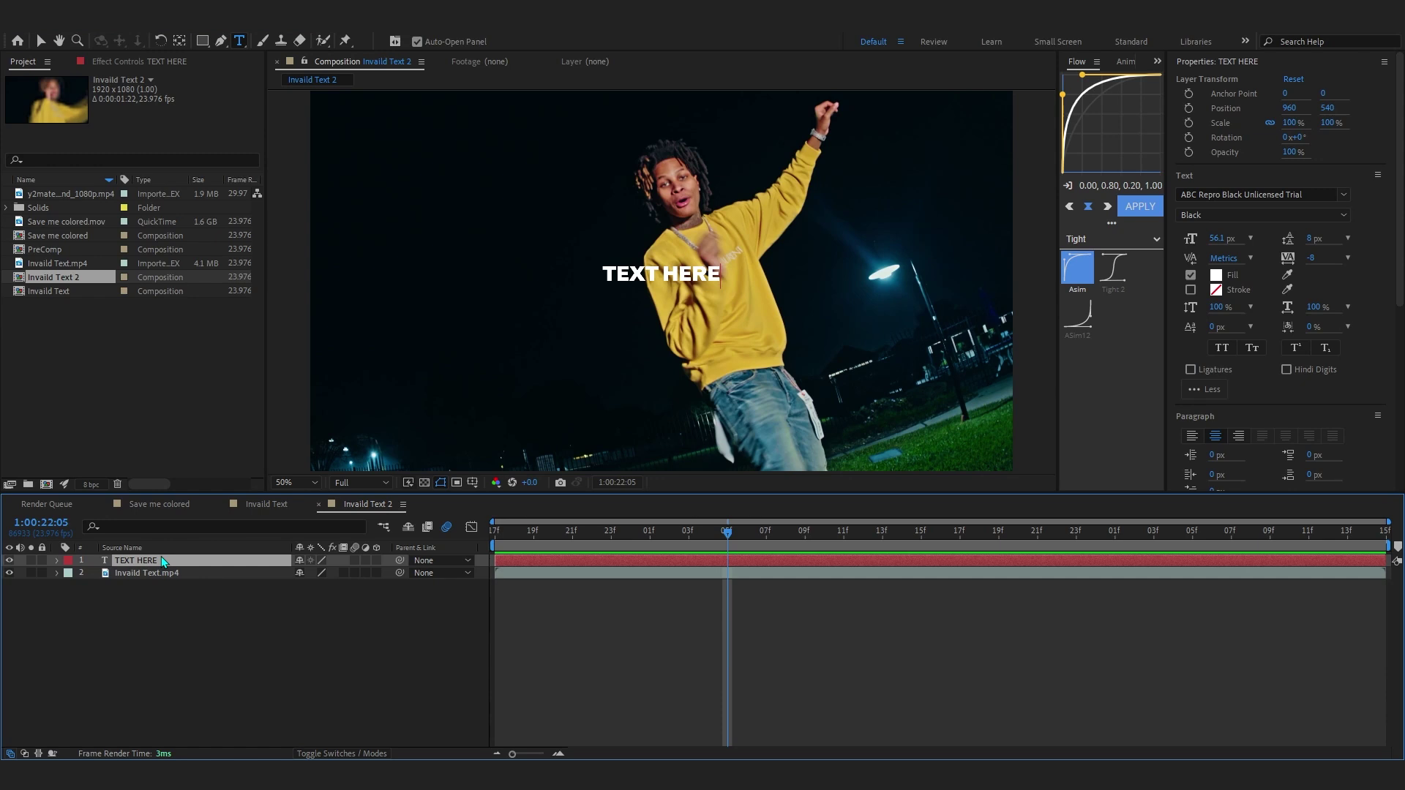
Center the text layer's anchor point on its content and scale the text to 491%.
{"action": "left_click", "coordinate": [162, 561]}
{"action": "key", "text": "ctrl+alt+Home"}
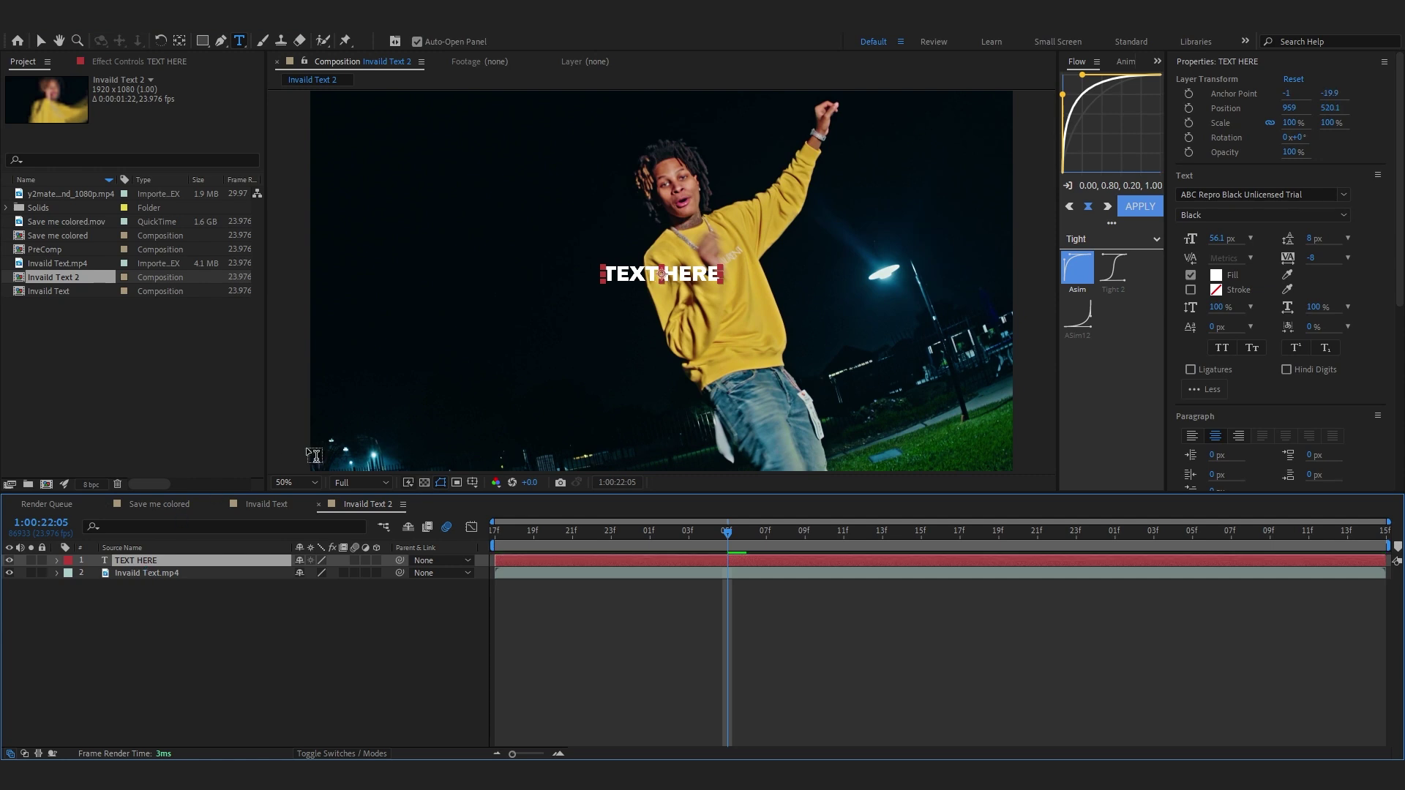
{"action": "key", "text": "period"}
{"action": "key", "text": "period"}
{"action": "key", "text": "comma"}
{"action": "key", "text": "comma"}
{"action": "key", "text": "s"}
{"action": "left_click_drag", "start_coordinate": [317, 573], "coordinate": [607, 573]}
Trim the TEXT HERE layer's start to 1:00:22:05 and preview the timing.
{"action": "left_click", "coordinate": [732, 541]}
{"action": "key", "text": "space"}
{"action": "key", "text": "space"}
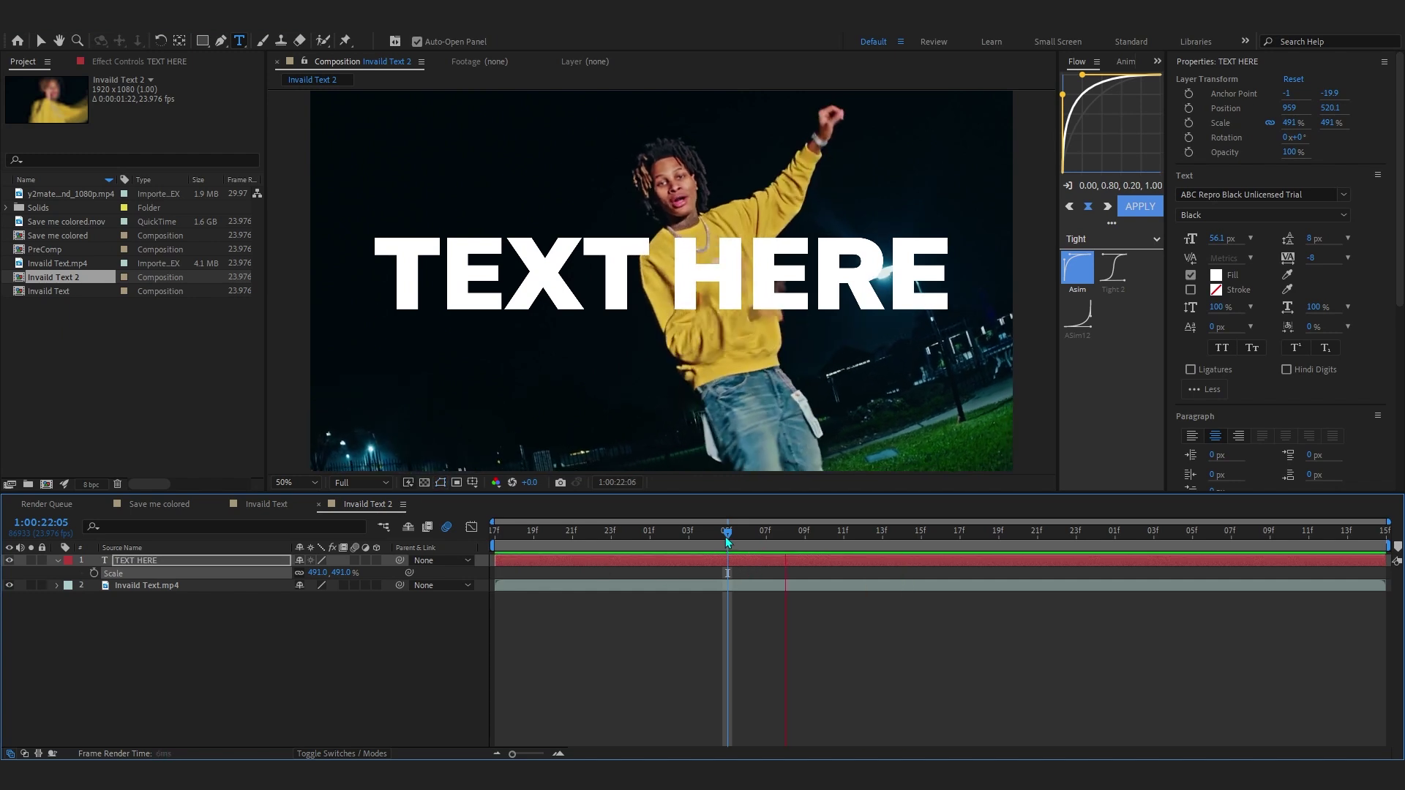
{"action": "key", "text": "space"}
{"action": "left_click_drag", "start_coordinate": [495, 564], "coordinate": [724, 570]}
{"action": "key", "text": "space"}
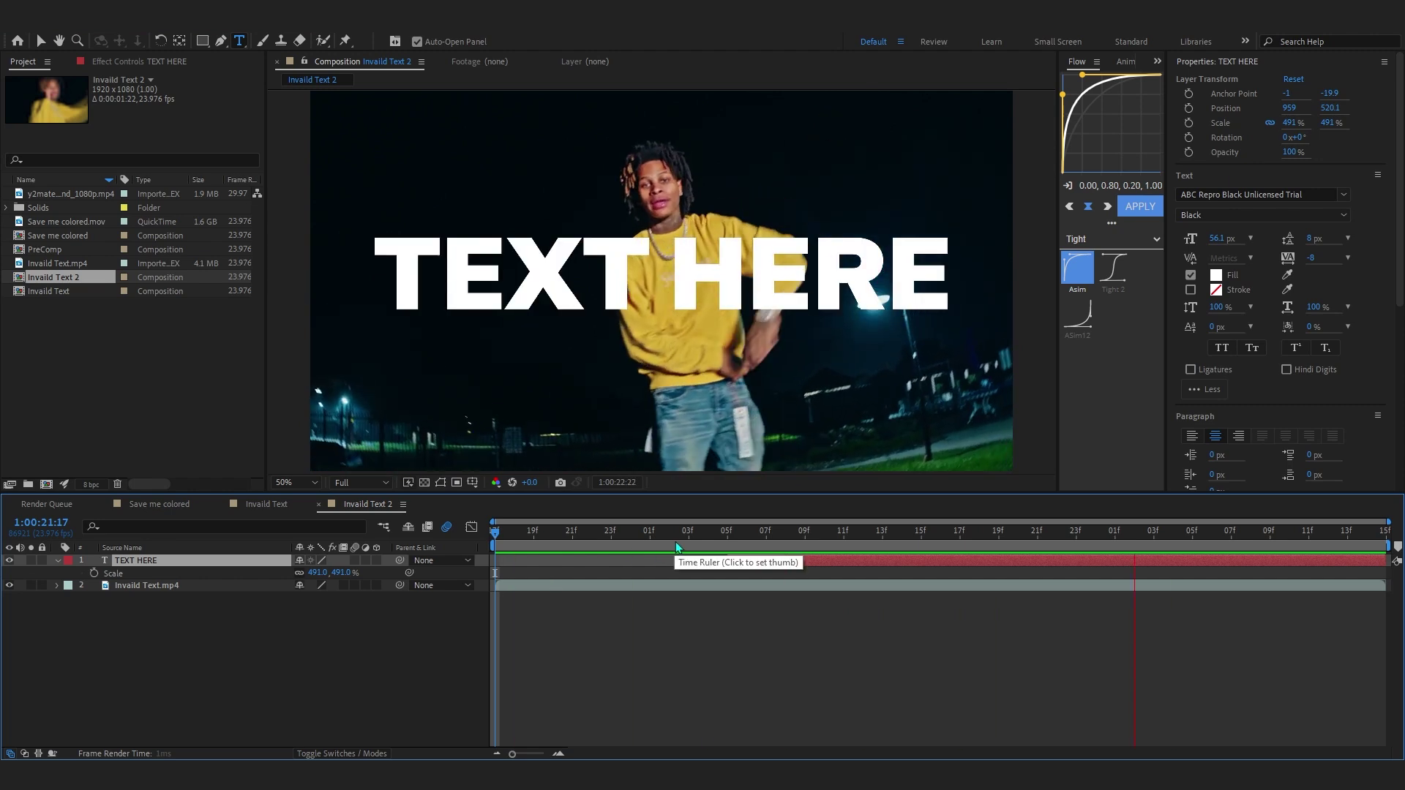
{"action": "left_click_drag", "start_coordinate": [676, 543], "coordinate": [972, 580]}
{"action": "left_click", "coordinate": [746, 539]}
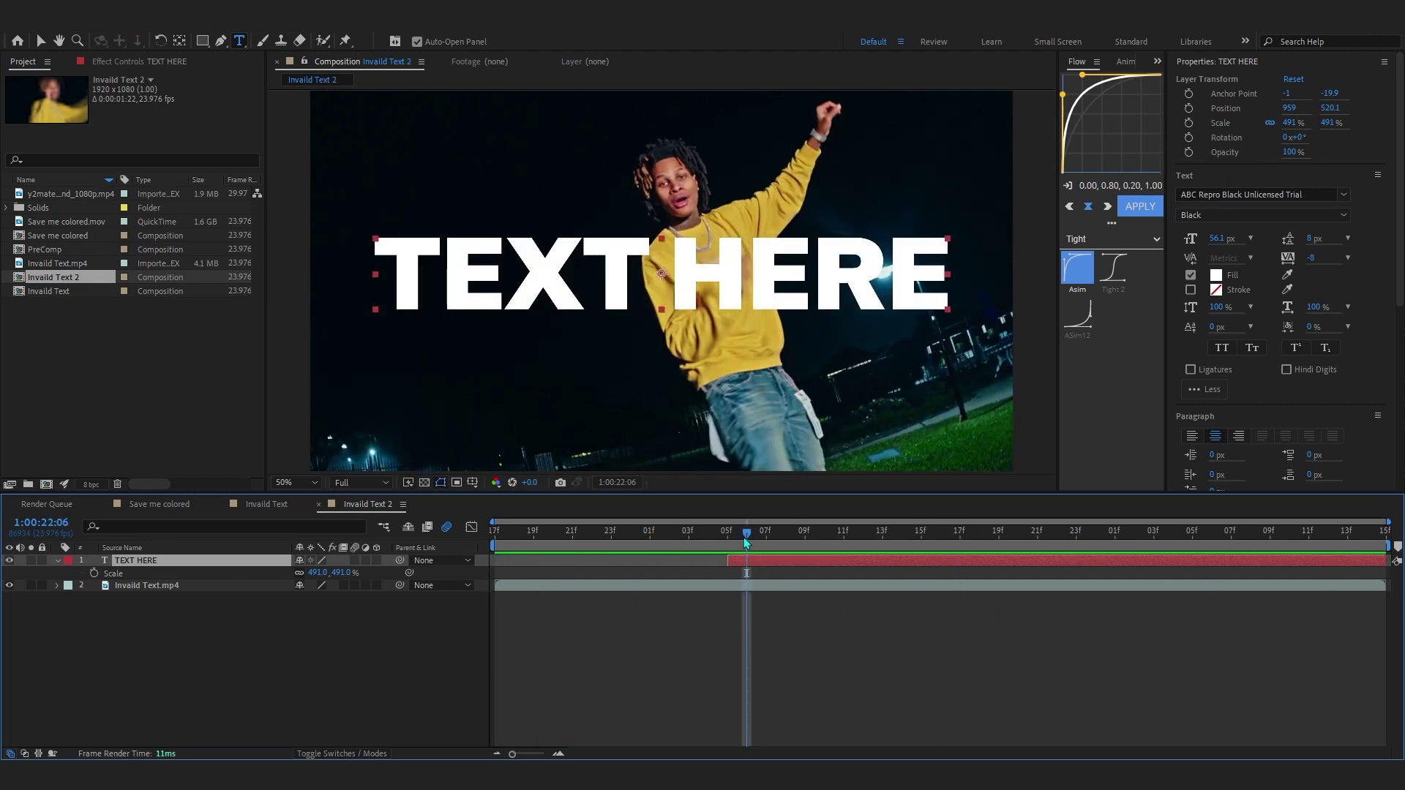
Add an Opacity animator to the TEXT HERE layer and set its opacity to 0%.
{"action": "left_click", "coordinate": [58, 561]}
{"action": "left_click", "coordinate": [57, 560]}
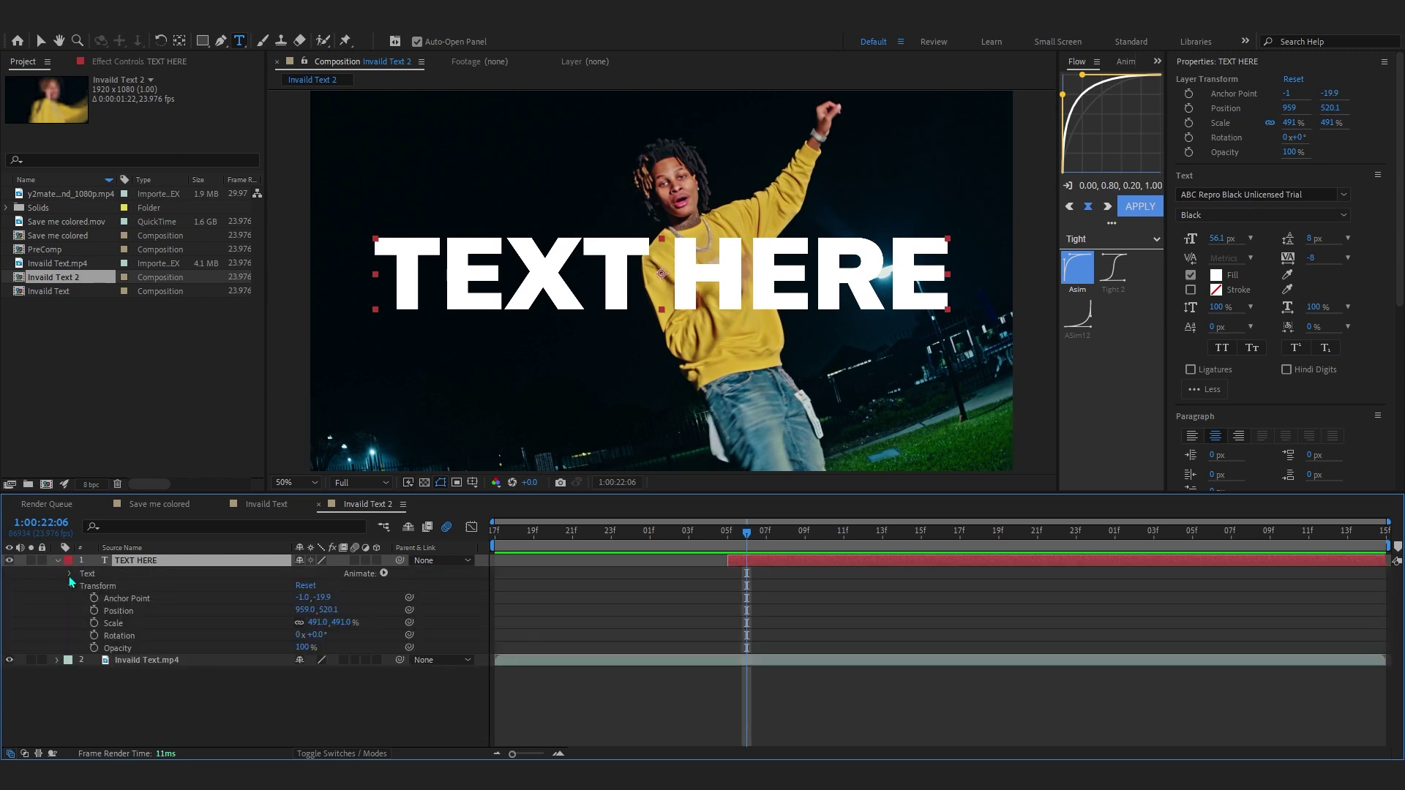
{"action": "left_click", "coordinate": [70, 575]}
{"action": "left_click", "coordinate": [383, 574]}
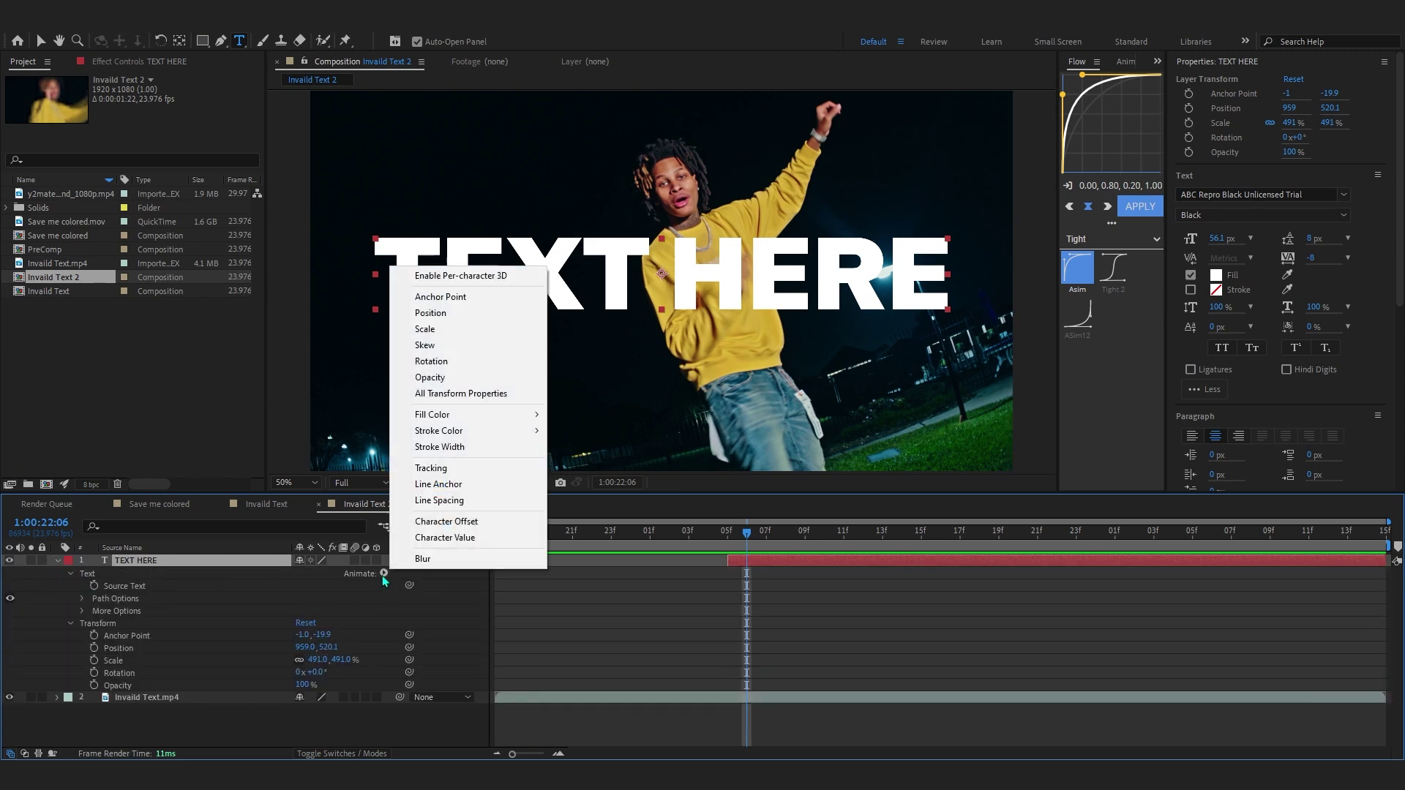
{"action": "left_click", "coordinate": [429, 377]}
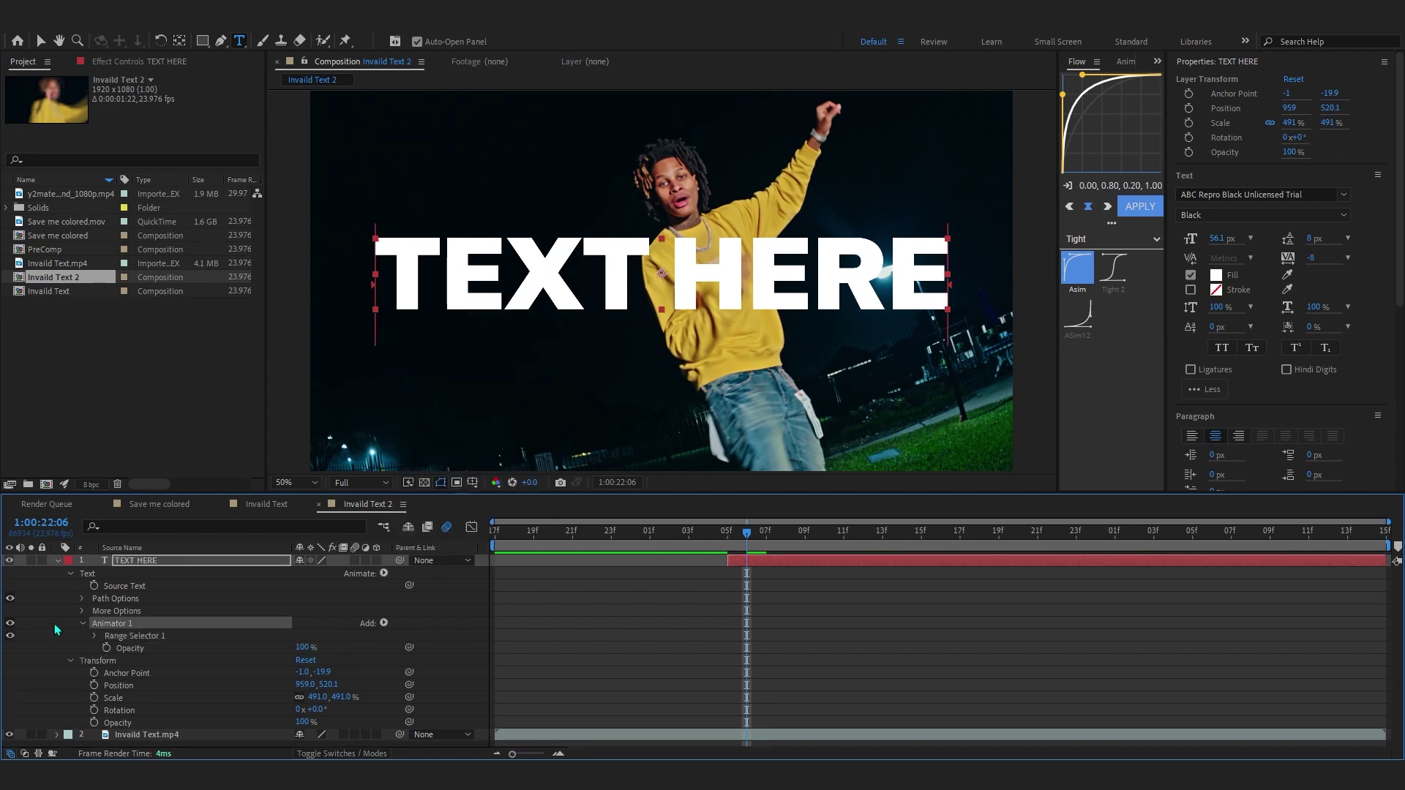
{"action": "left_click", "coordinate": [94, 636]}
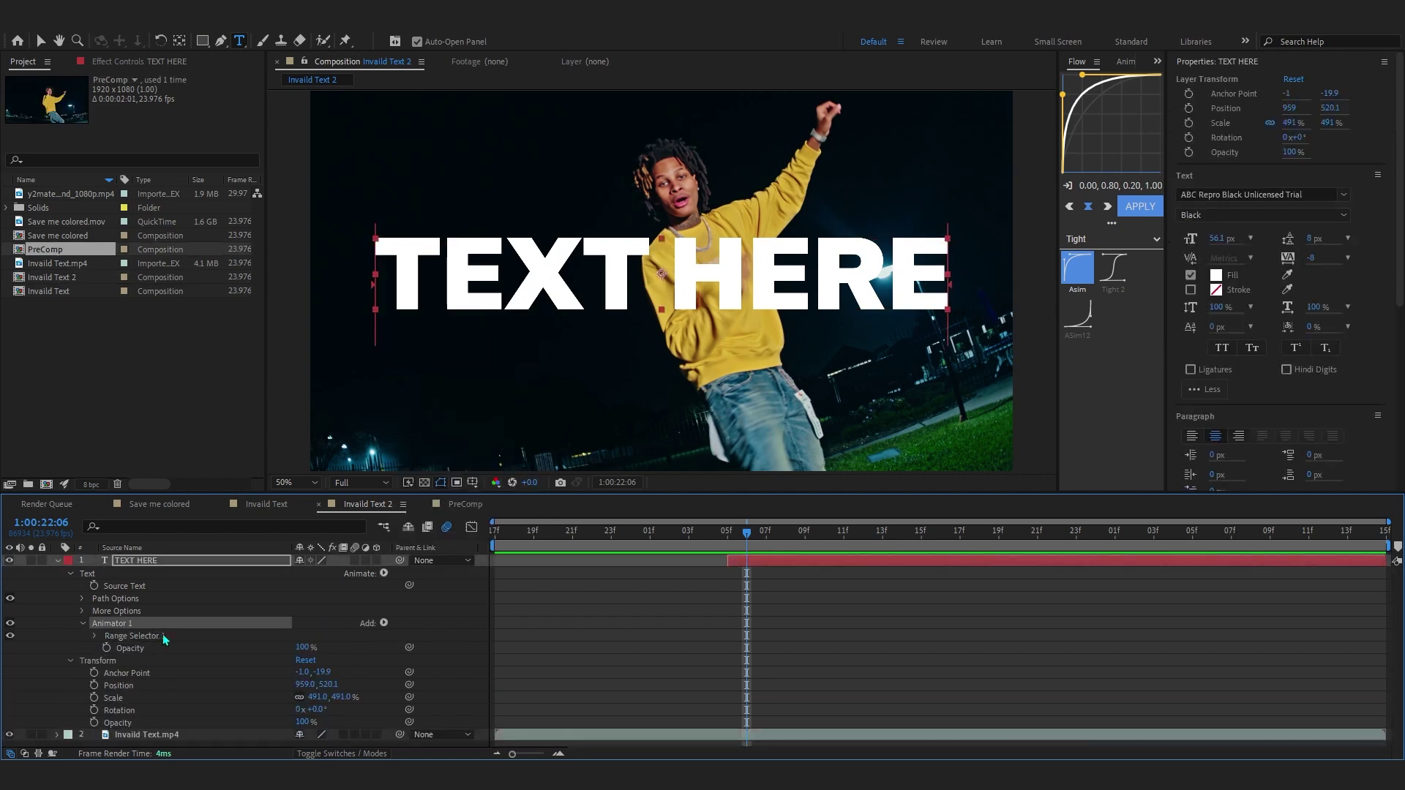
{"action": "left_click_drag", "start_coordinate": [303, 648], "coordinate": [91, 658]}
{"action": "left_click", "coordinate": [86, 645]}
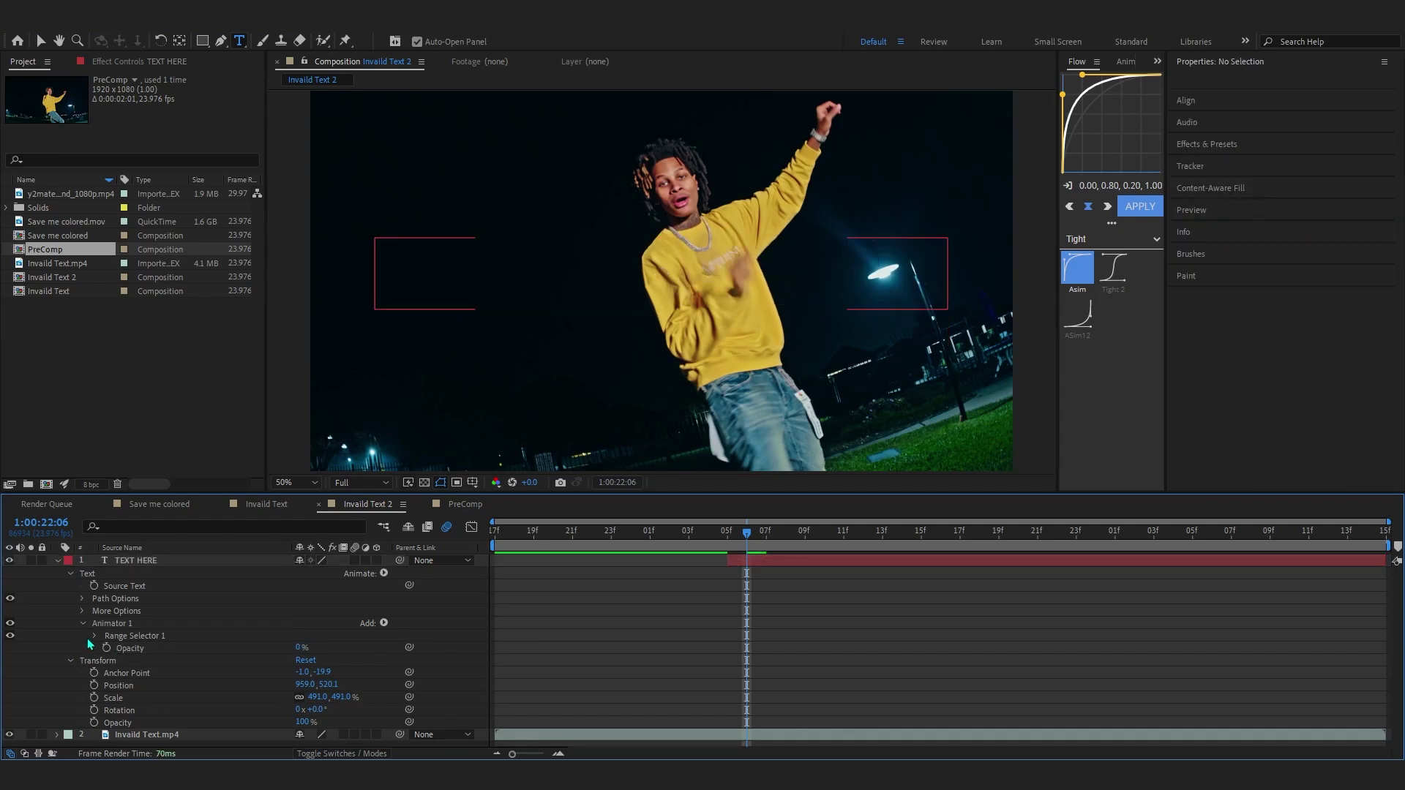
Keyframe the Range Selector's Start from 0% at 1:00:22:05 to 100% at 1:00:22:23, and preview the reveal.
{"action": "left_click", "coordinate": [96, 637]}
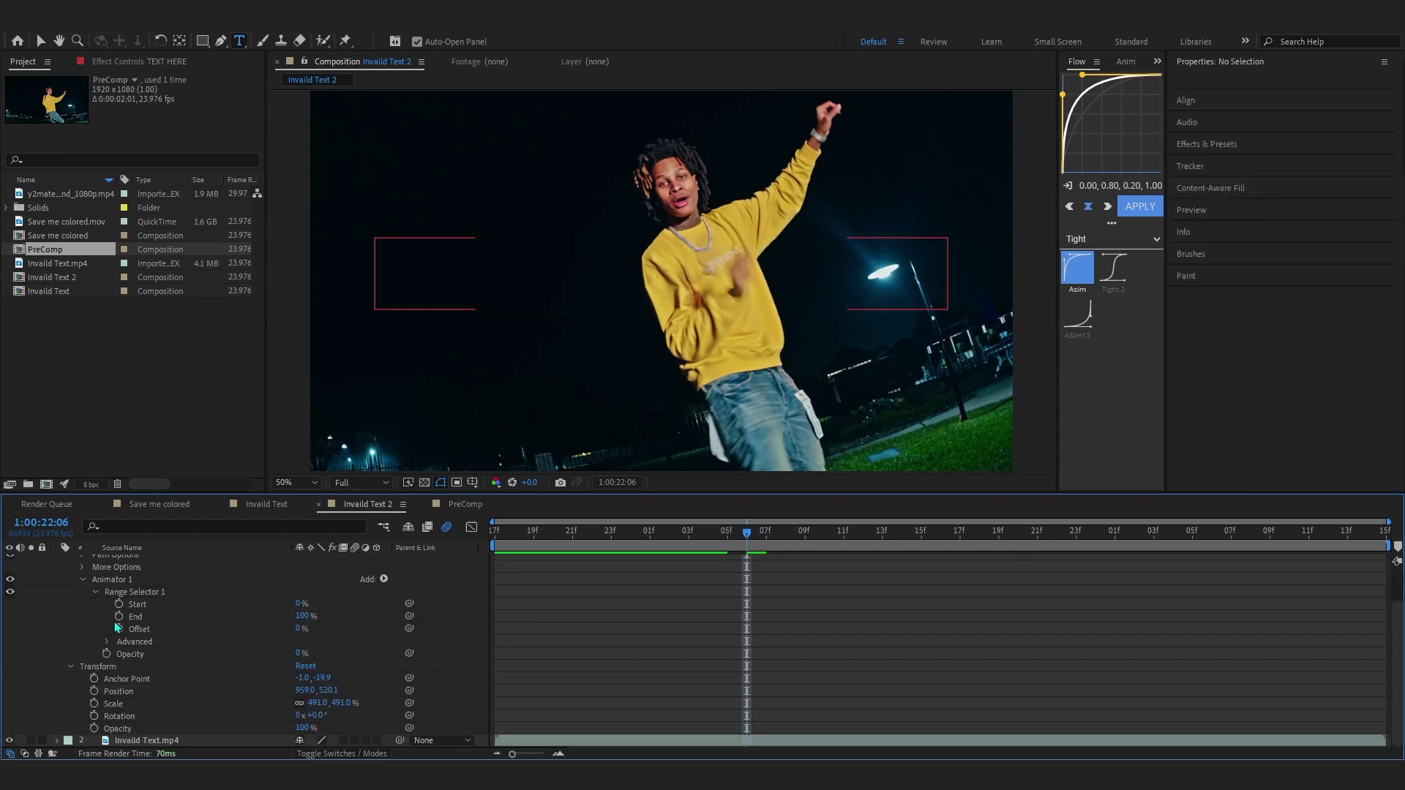
{"action": "left_click", "coordinate": [119, 605]}
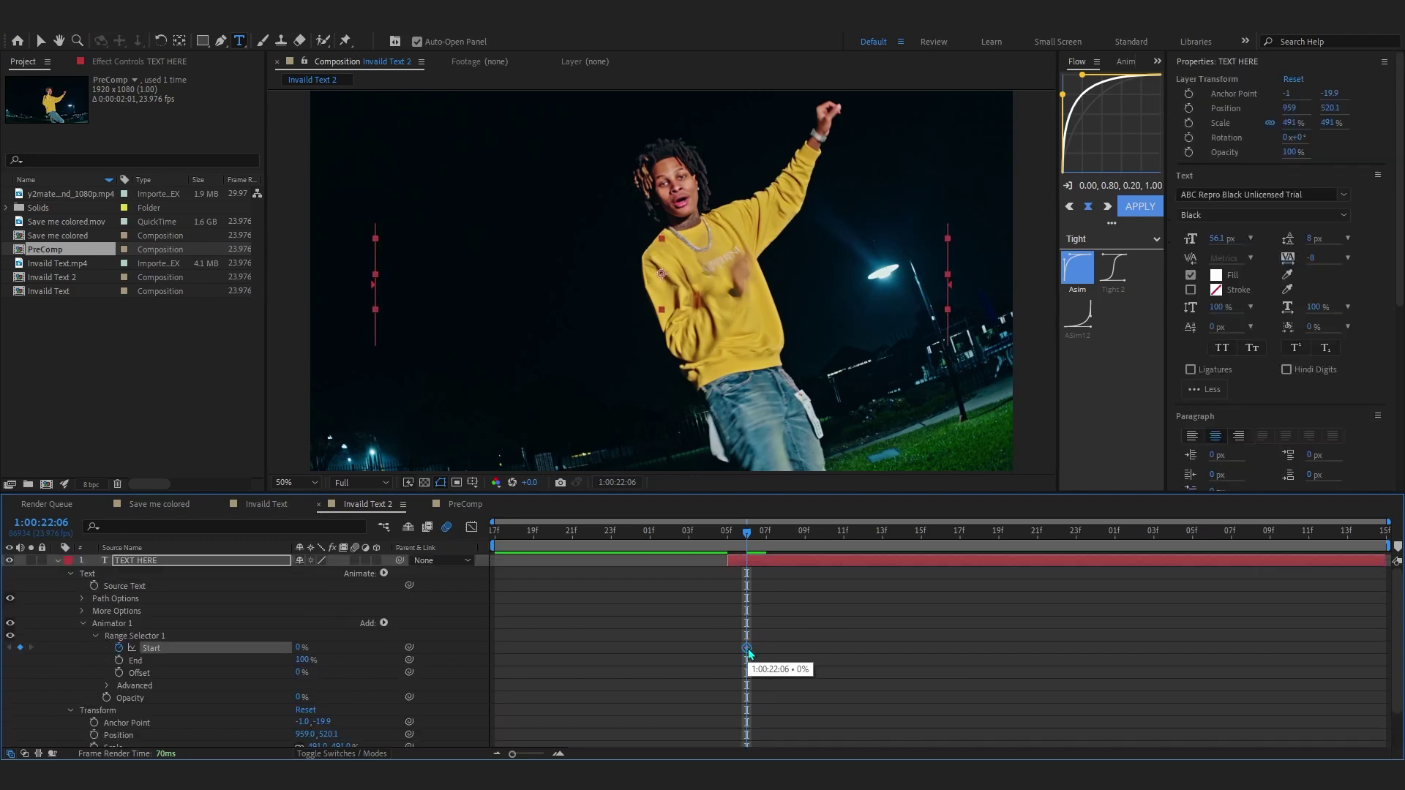
{"action": "left_click_drag", "start_coordinate": [748, 650], "coordinate": [728, 650]}
{"action": "left_click", "coordinate": [729, 537]}
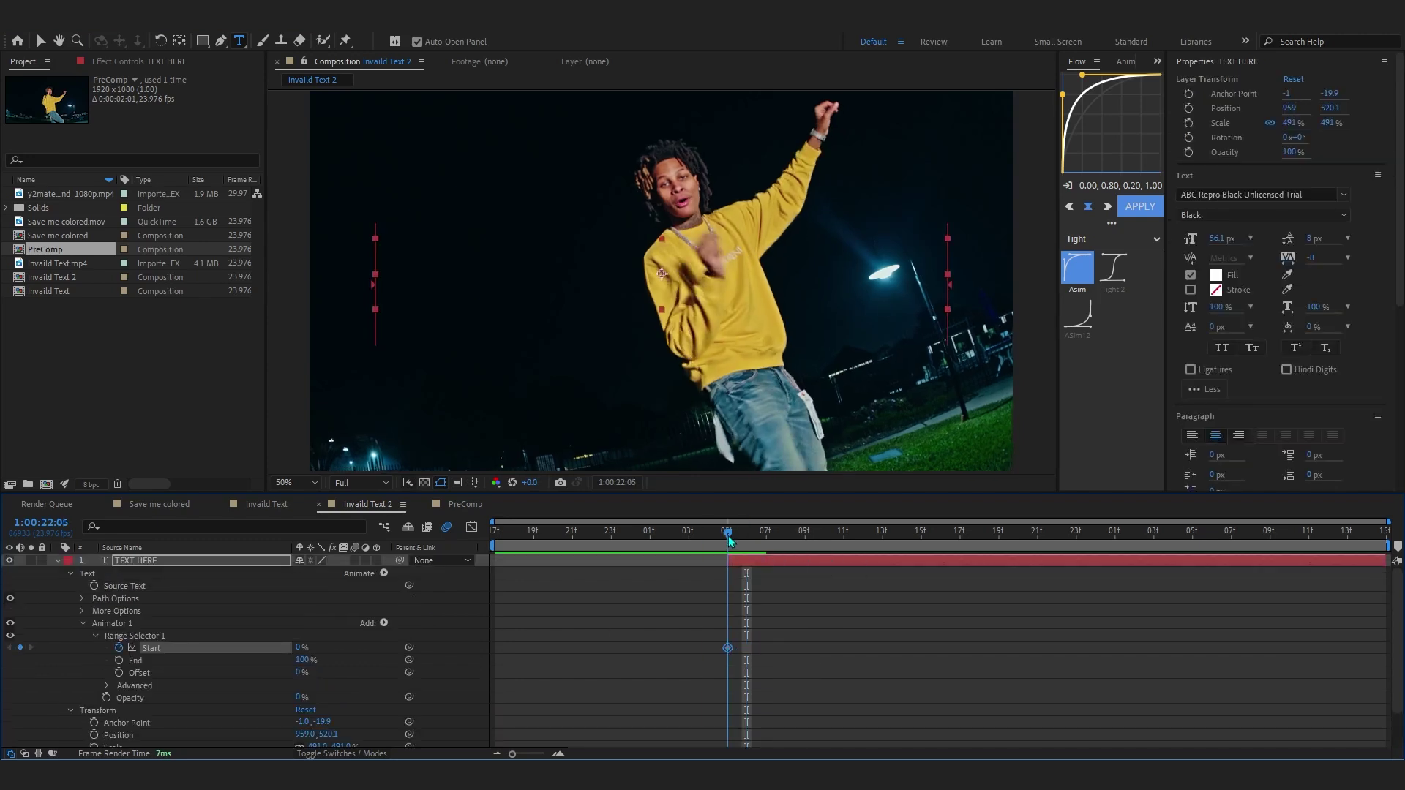
{"action": "key", "text": "space"}
{"action": "key", "text": "space"}
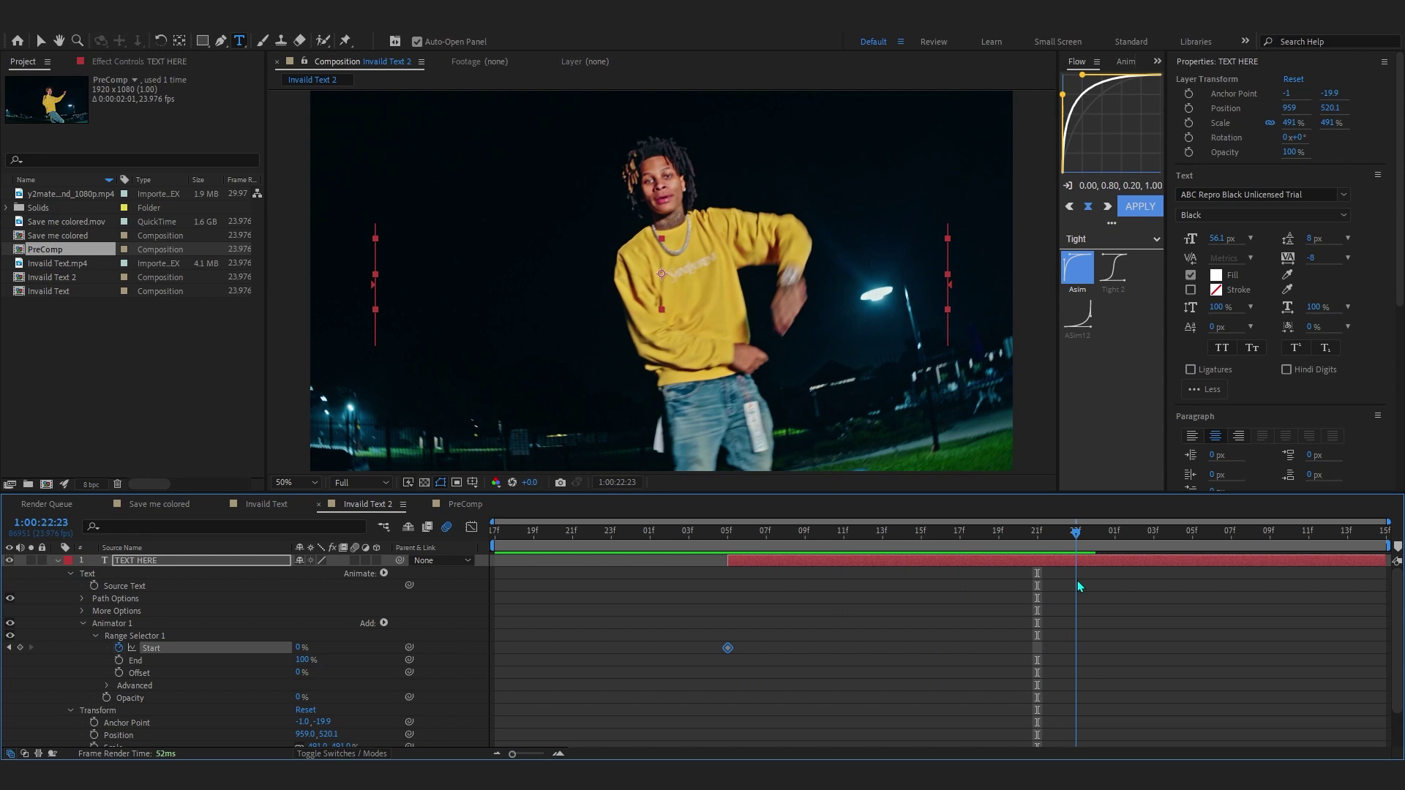
{"action": "left_click_drag", "start_coordinate": [302, 648], "coordinate": [986, 658]}
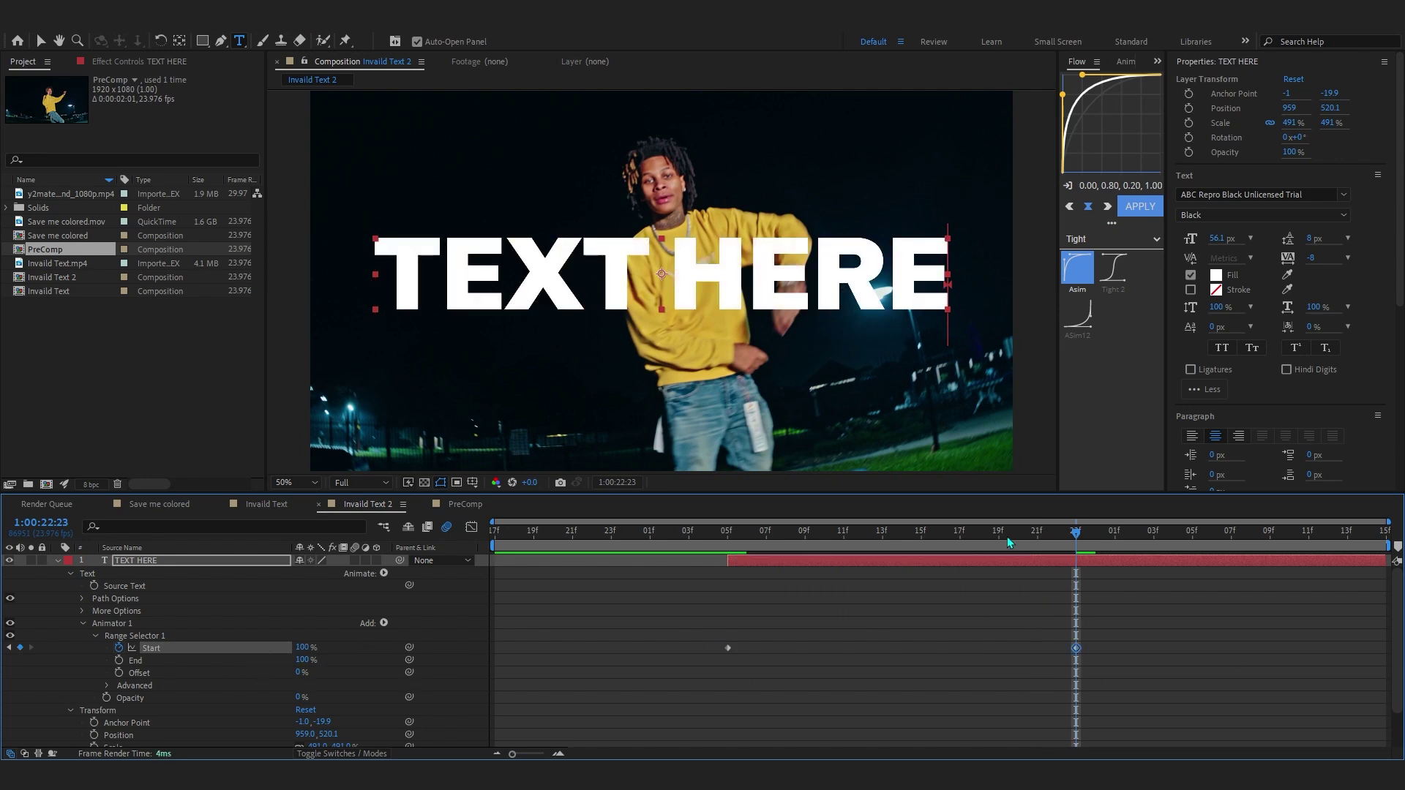
{"action": "left_click", "coordinate": [669, 542]}
{"action": "key", "text": "space"}
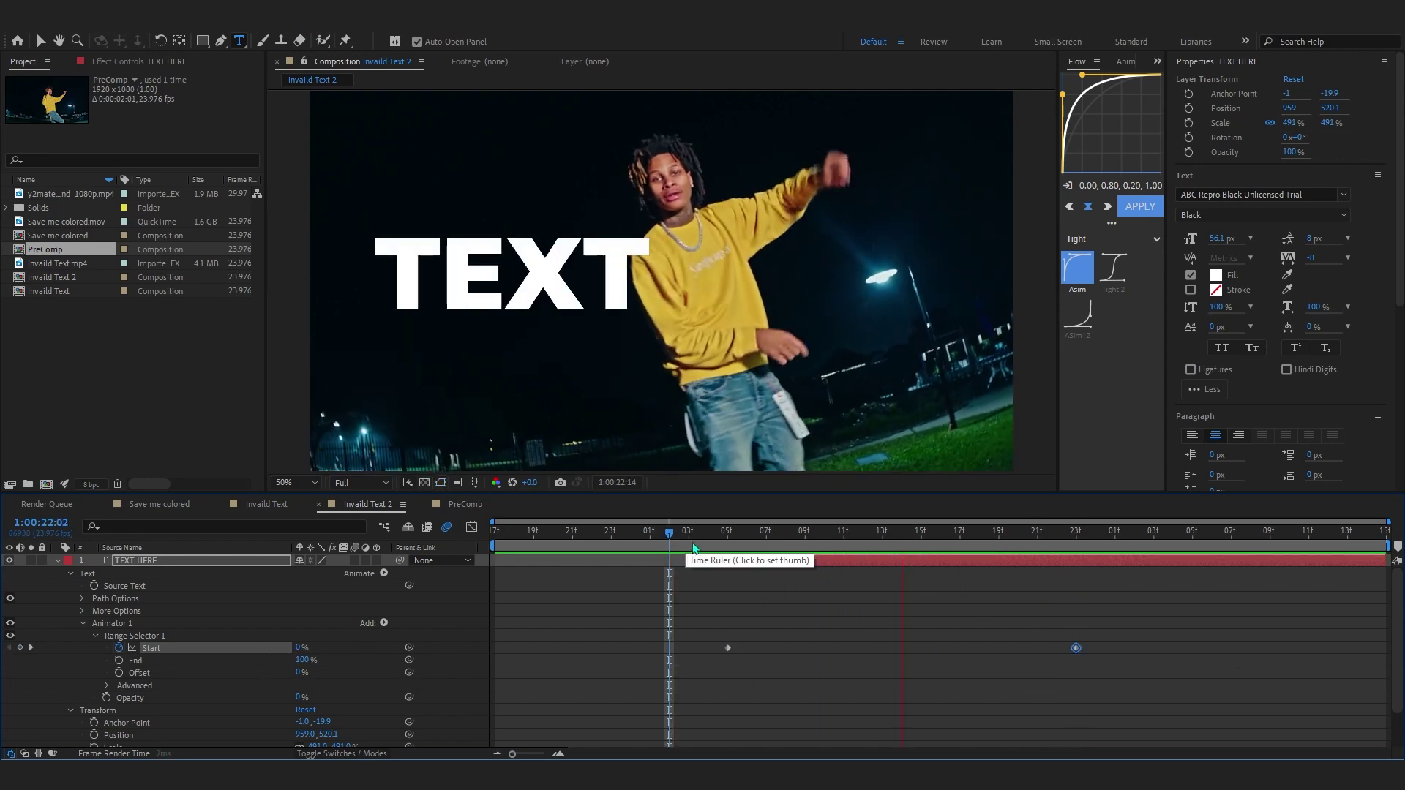
Turn on Randomize Order in the Range Selector's advanced options.
{"action": "left_click", "coordinate": [1018, 541]}
{"action": "scroll", "coordinate": [922, 543], "scroll_direction": "down", "scroll_amount": 1}
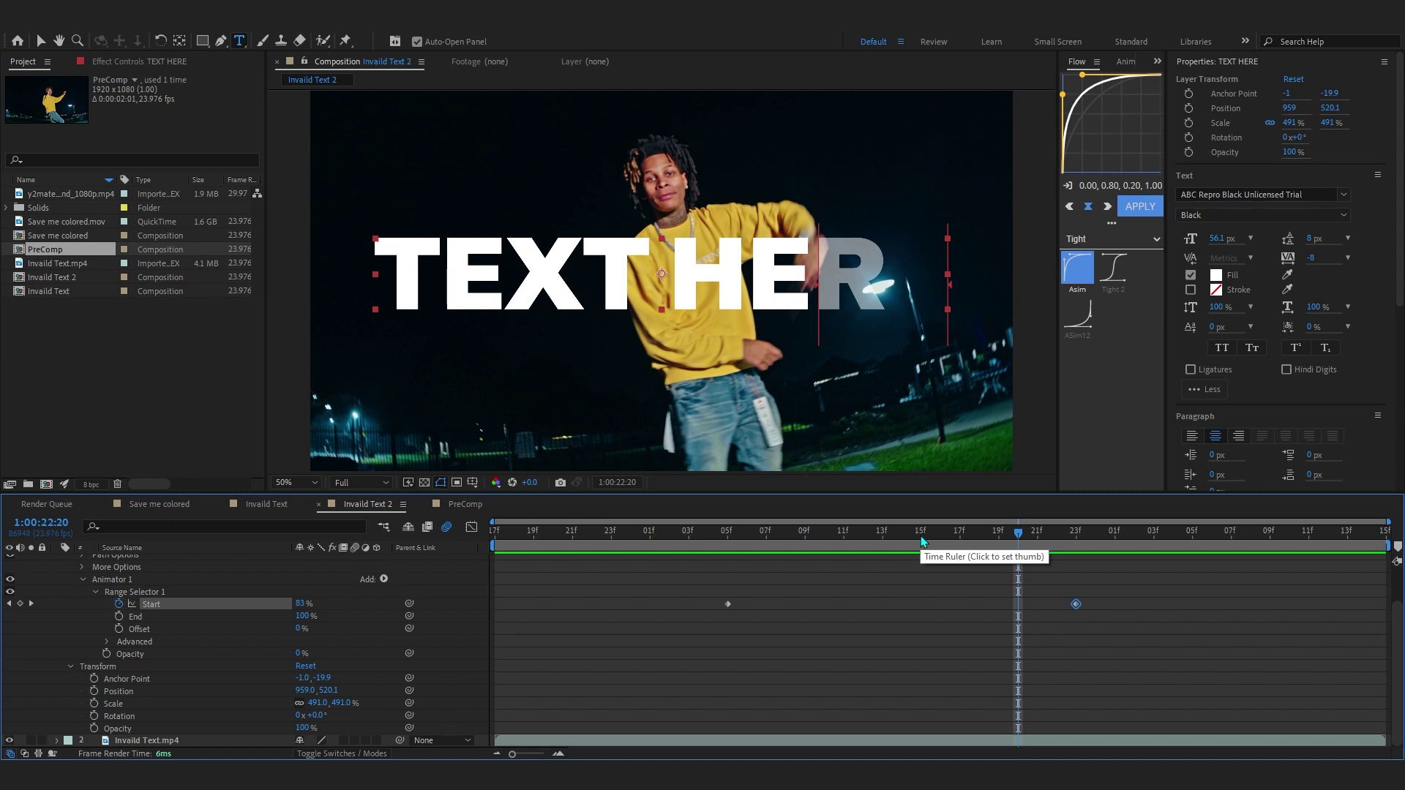
{"action": "left_click", "coordinate": [108, 642]}
{"action": "scroll", "coordinate": [191, 637], "scroll_direction": "down", "scroll_amount": 1}
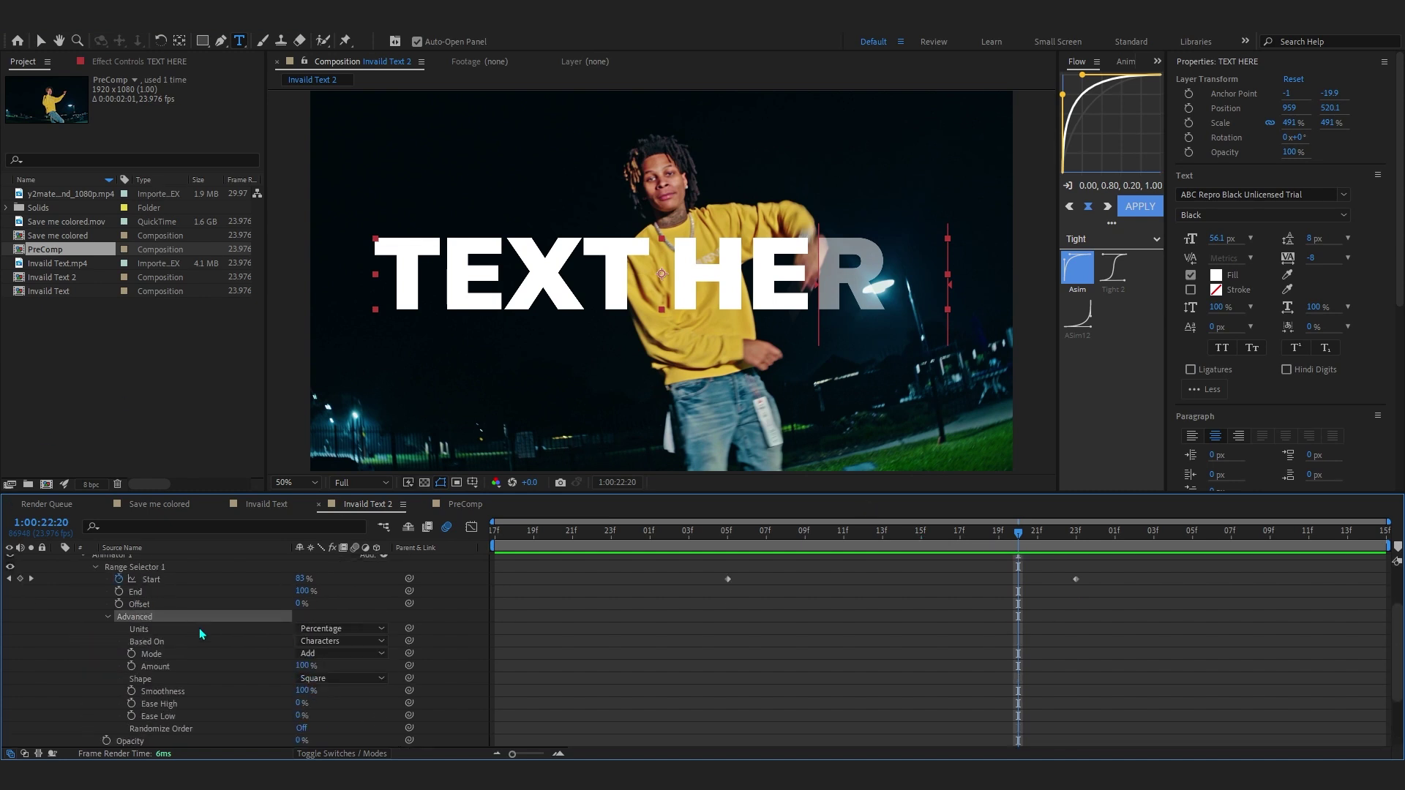
{"action": "left_click", "coordinate": [200, 730]}
{"action": "scroll", "coordinate": [205, 728], "scroll_direction": "down", "scroll_amount": 3}
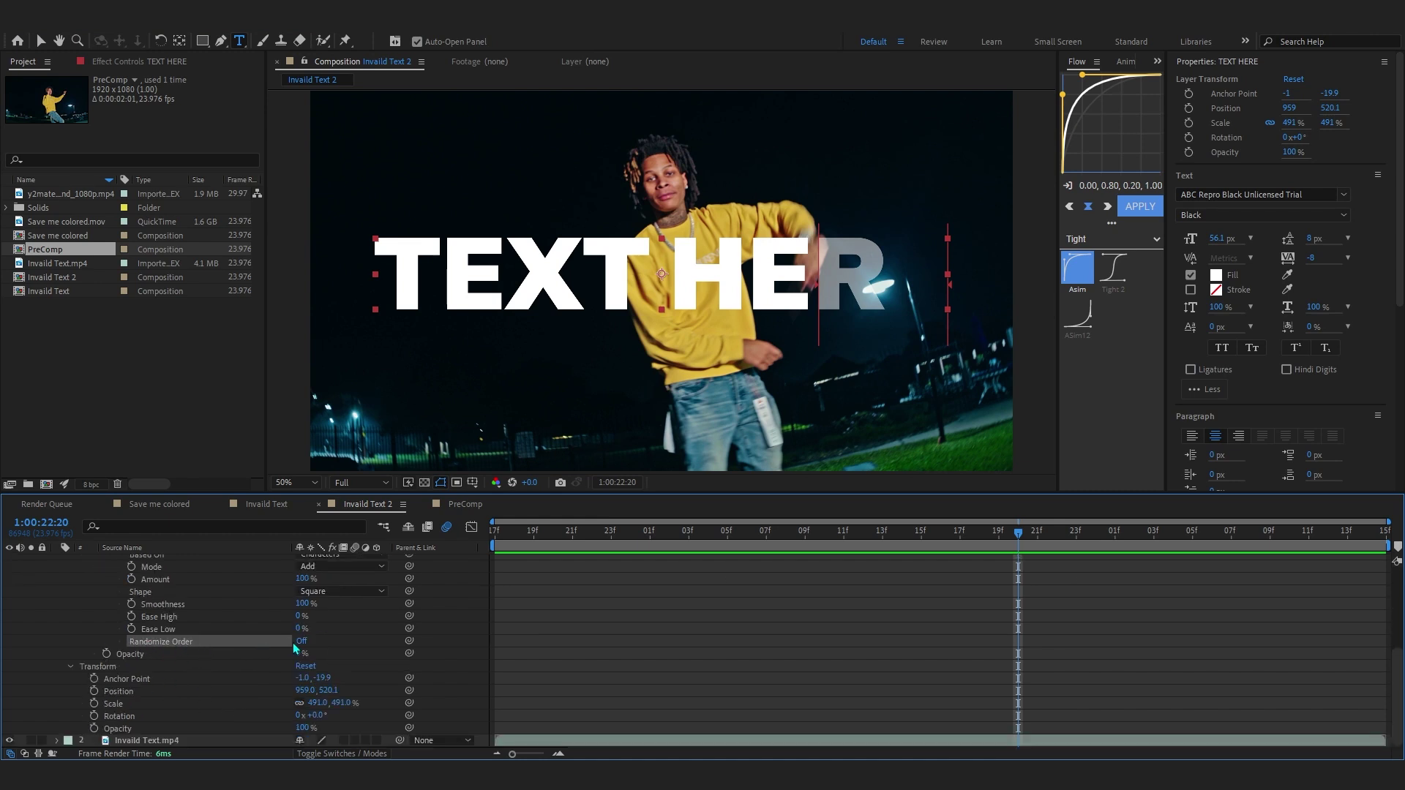
{"action": "left_click", "coordinate": [301, 641]}
{"action": "left_click", "coordinate": [85, 663]}
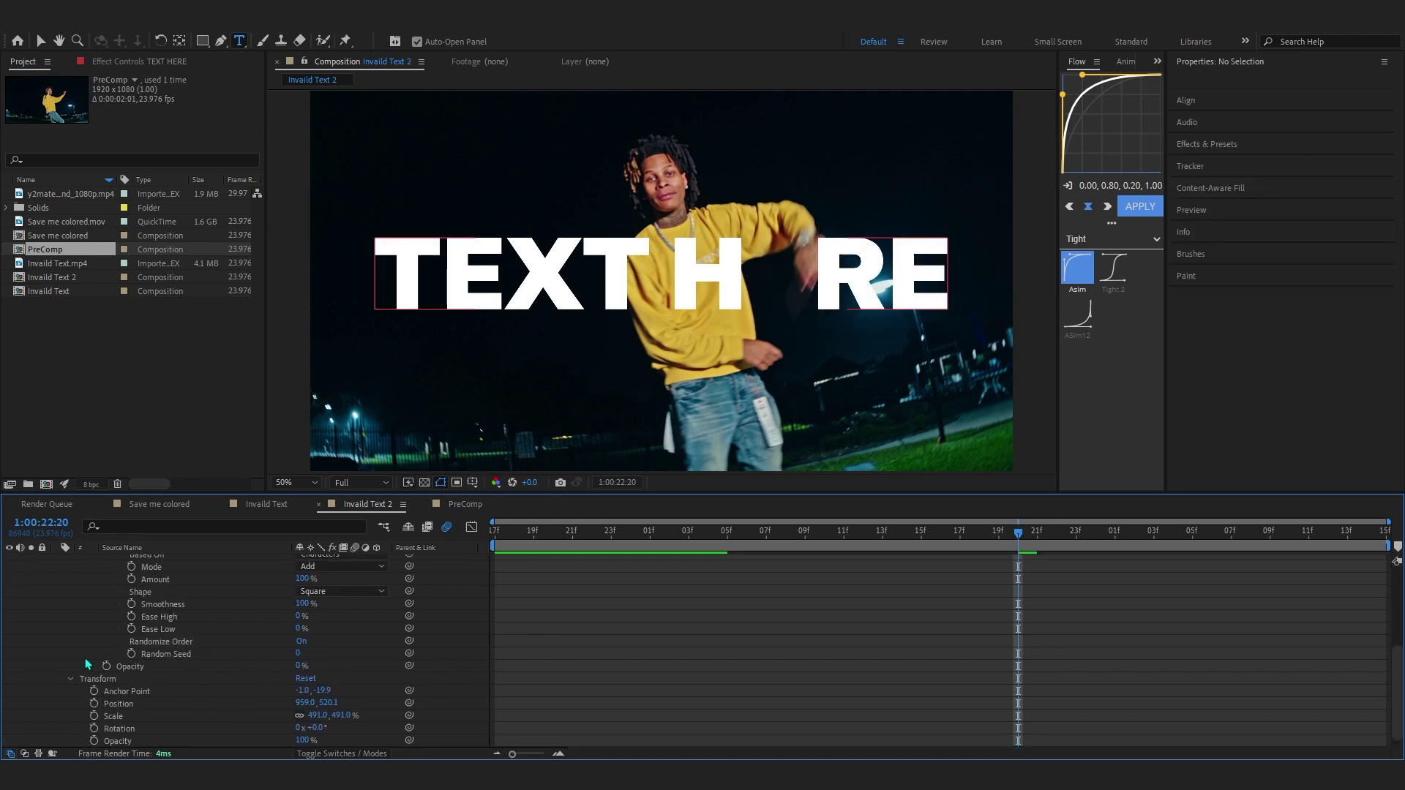
Add the expression time*30 to the Range Selector's Random Seed and preview the letter animation.
{"action": "left_click", "coordinate": [161, 654]}
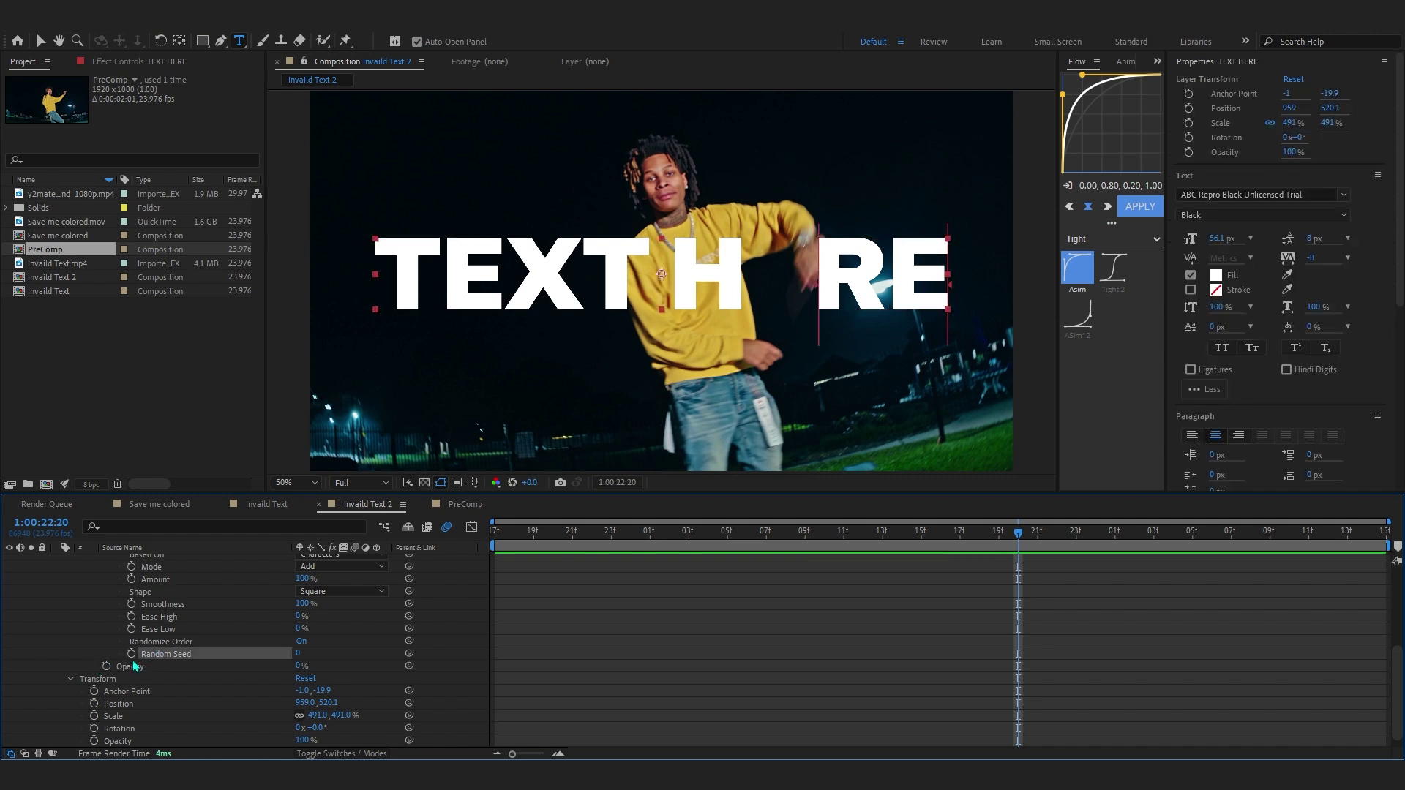
{"action": "left_click", "coordinate": [132, 655], "text": "alt"}
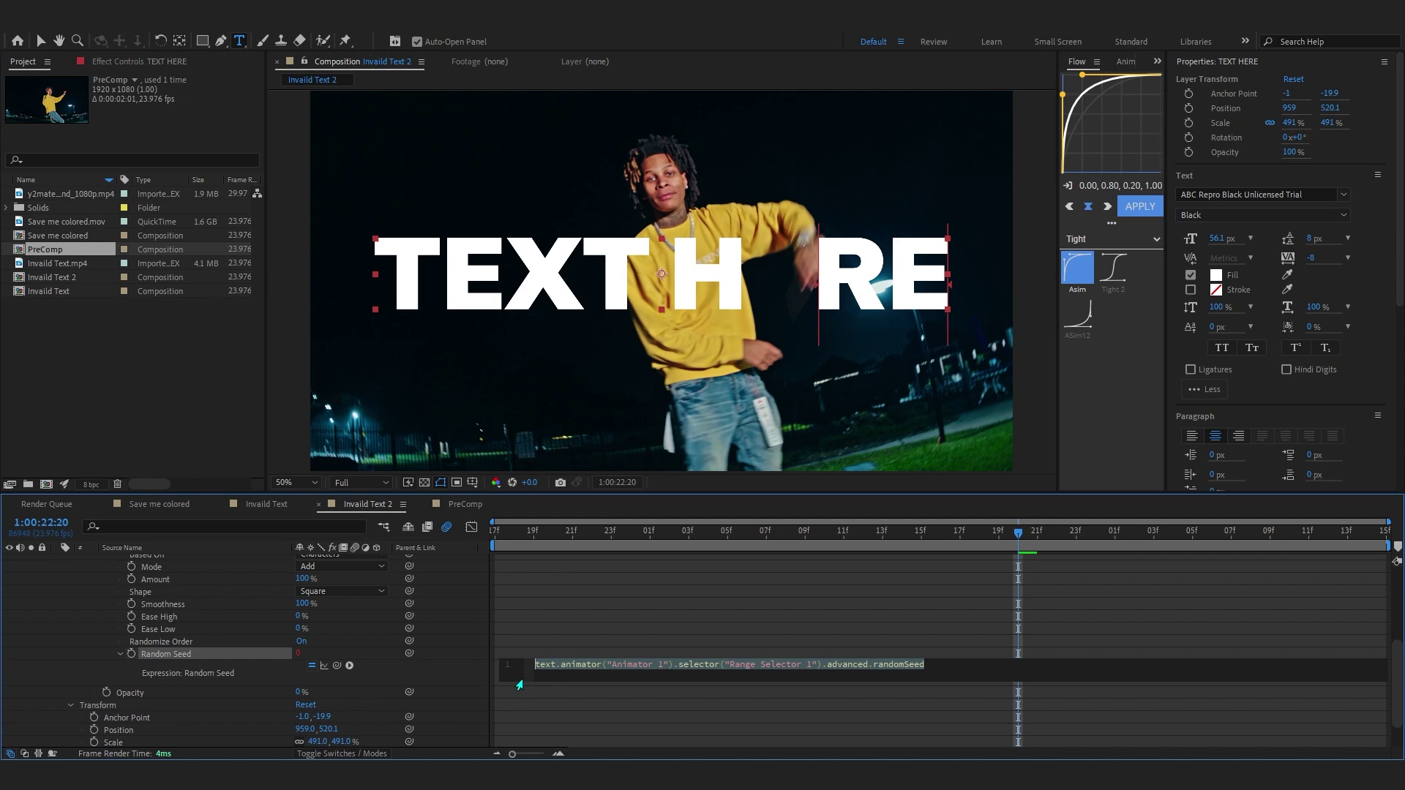
{"action": "type", "text": "time"}
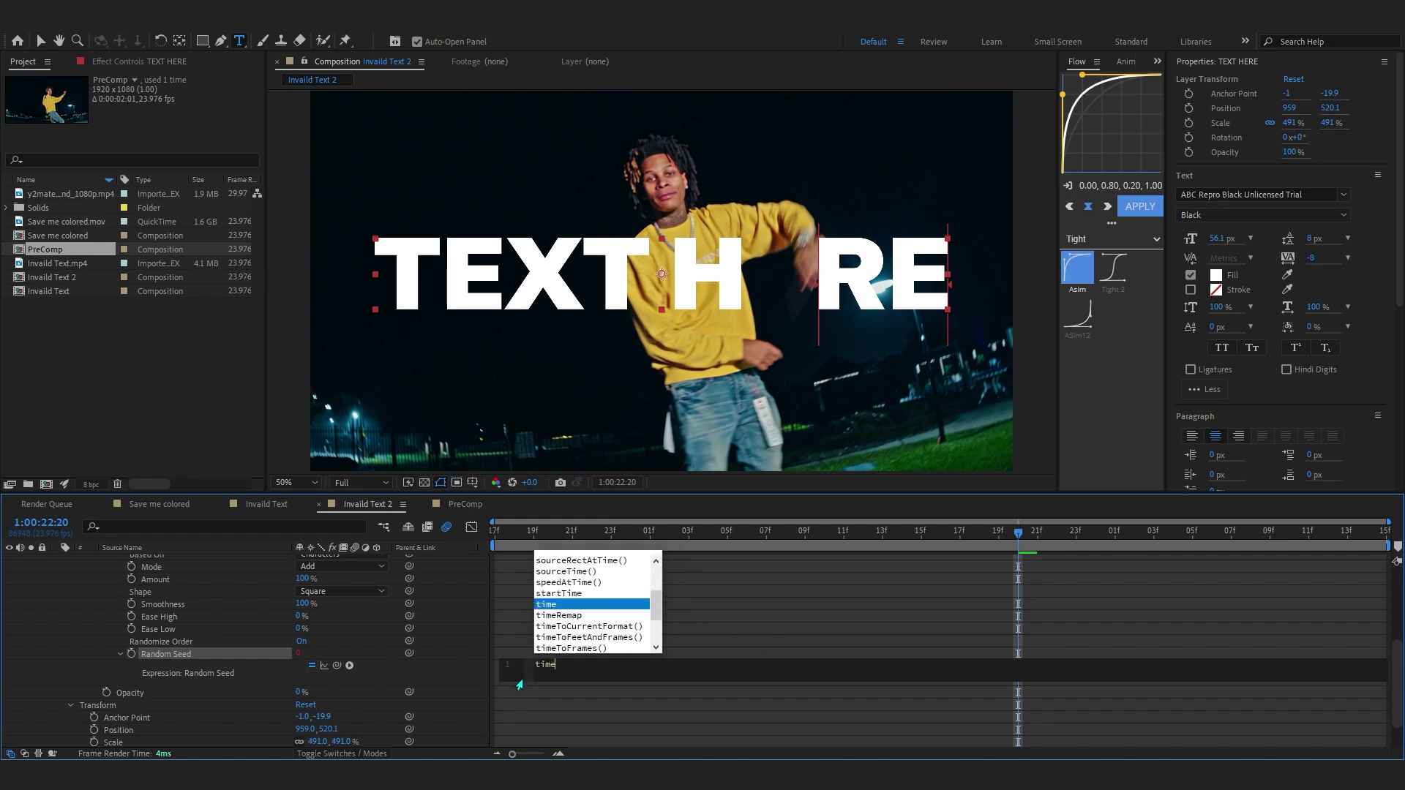
{"action": "type", "text": "*"}
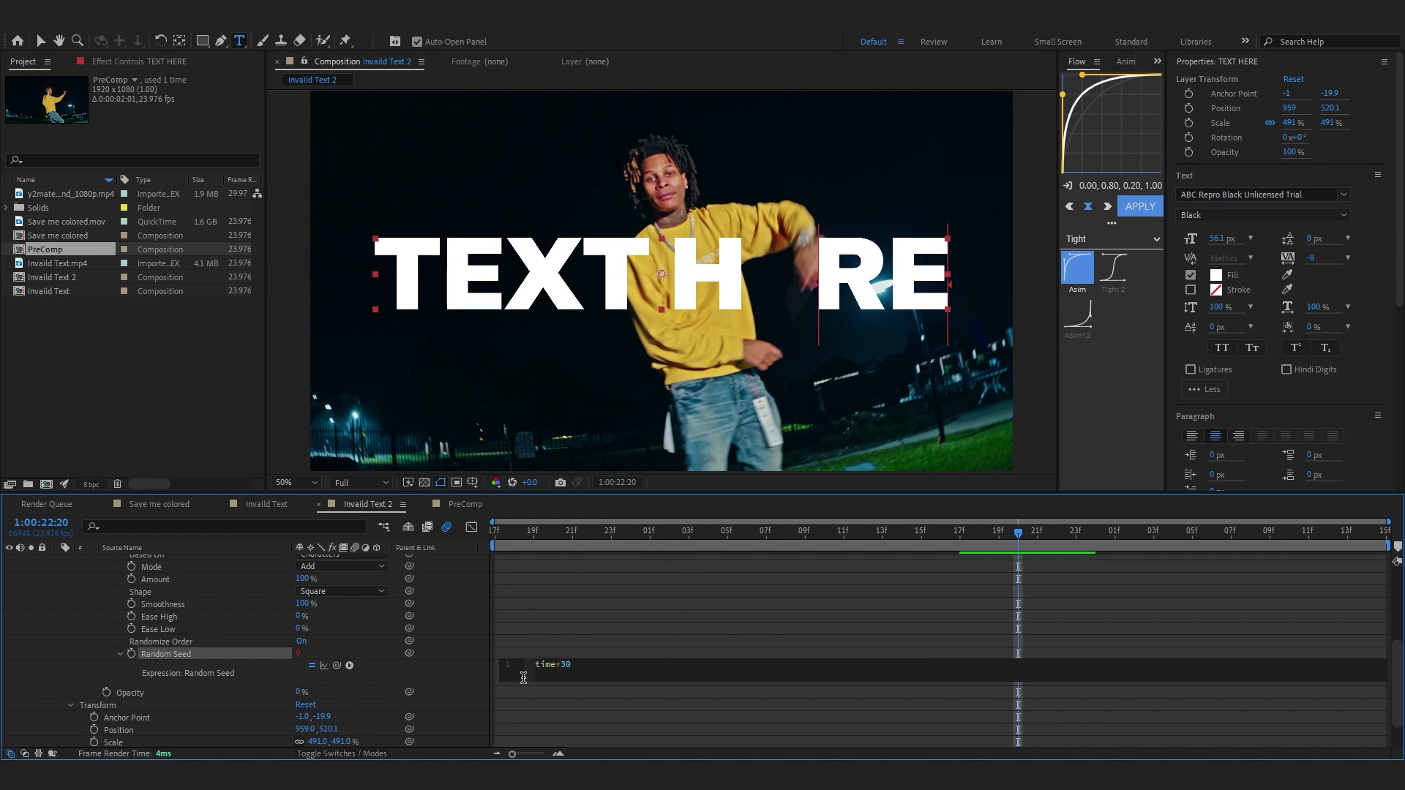
{"action": "left_click", "coordinate": [924, 565]}
{"action": "scroll", "coordinate": [924, 564], "scroll_direction": "up", "scroll_amount": 4}
{"action": "left_click_drag", "start_coordinate": [732, 534], "coordinate": [645, 672]}
{"action": "key", "text": "space"}
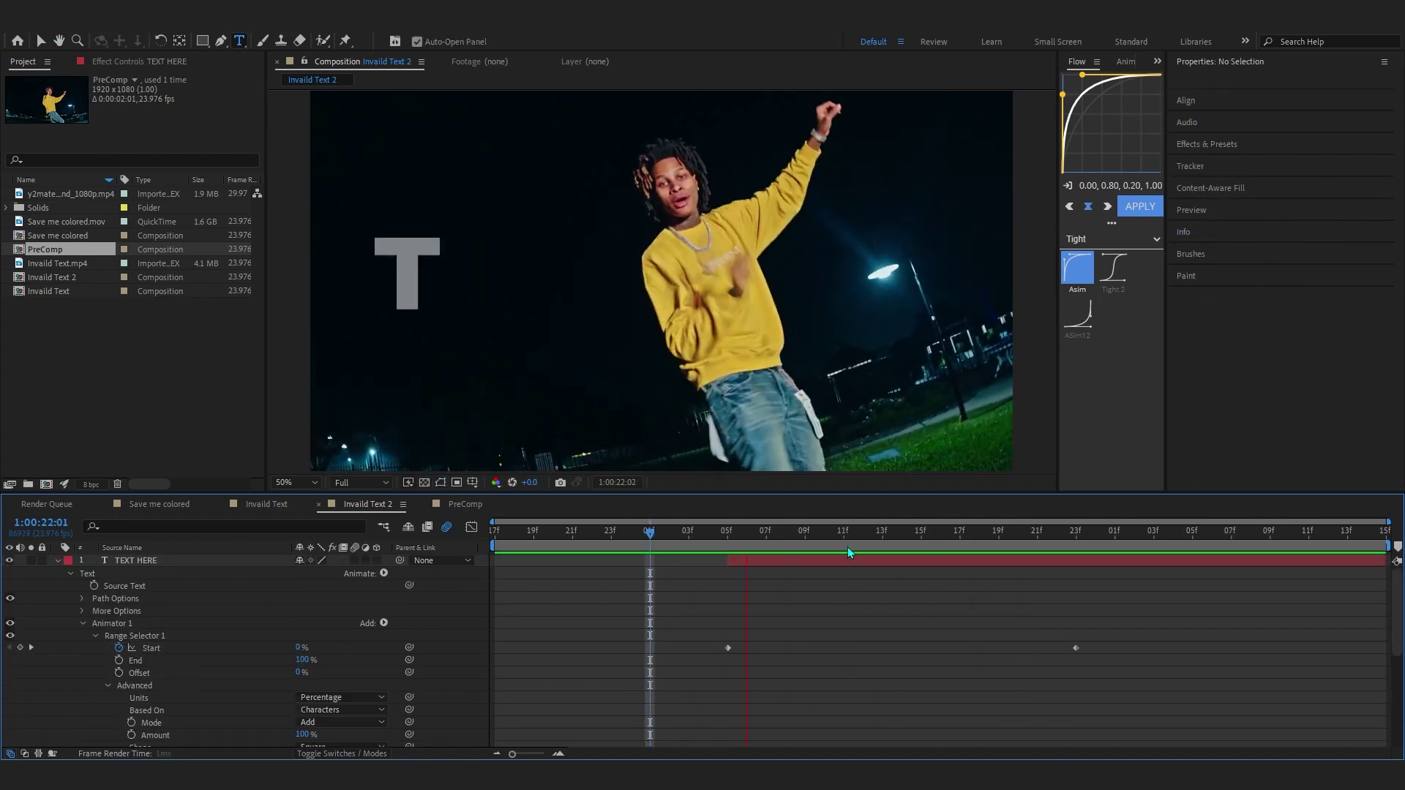
{"action": "key", "text": "space"}
Ease both Start keyframes, reshape their value curve to rise steeply at first and flatten out, and preview it.
{"action": "left_click", "coordinate": [1094, 560]}
{"action": "left_click_drag", "start_coordinate": [1203, 658], "coordinate": [612, 643]}
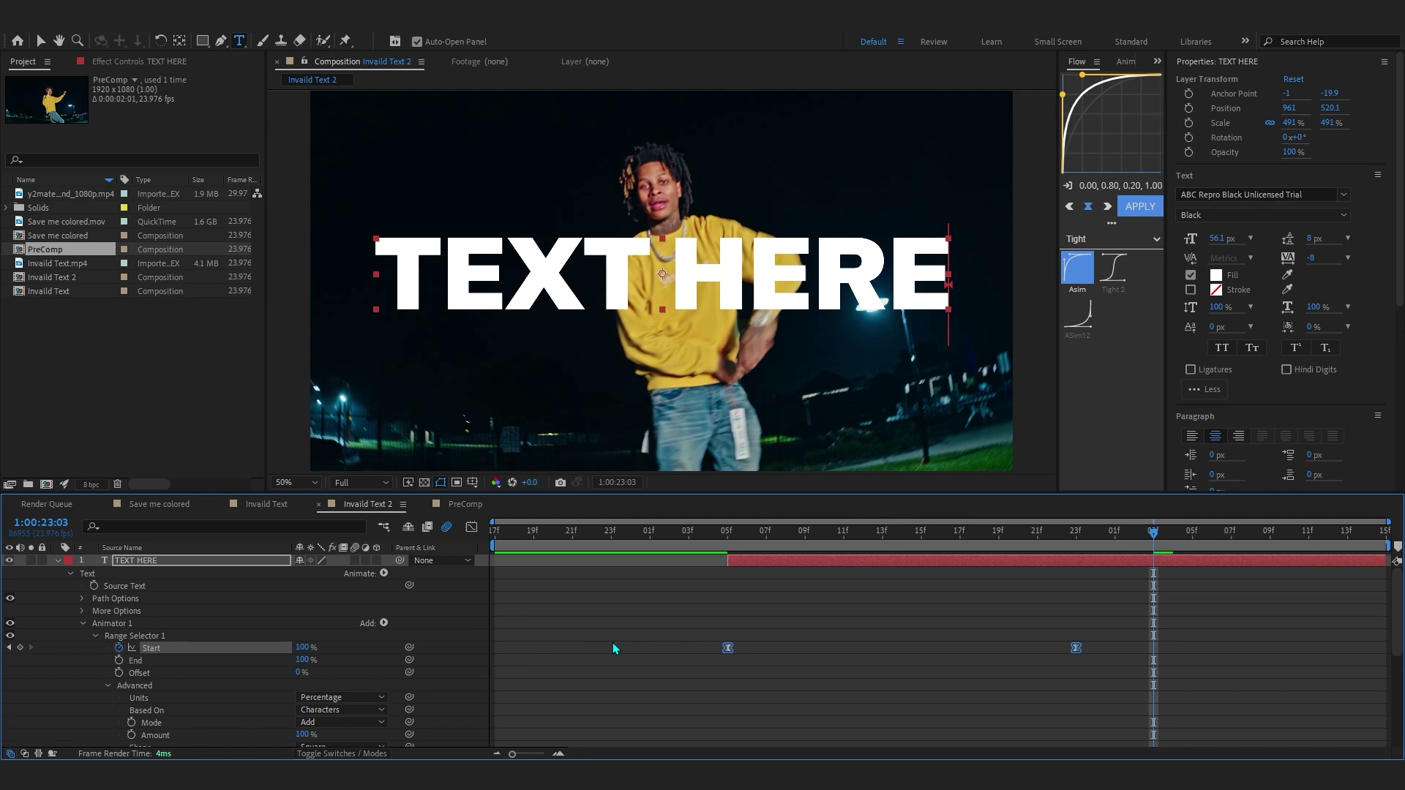
{"action": "left_click", "coordinate": [472, 527]}
{"action": "left_click_drag", "start_coordinate": [824, 615], "coordinate": [647, 731]}
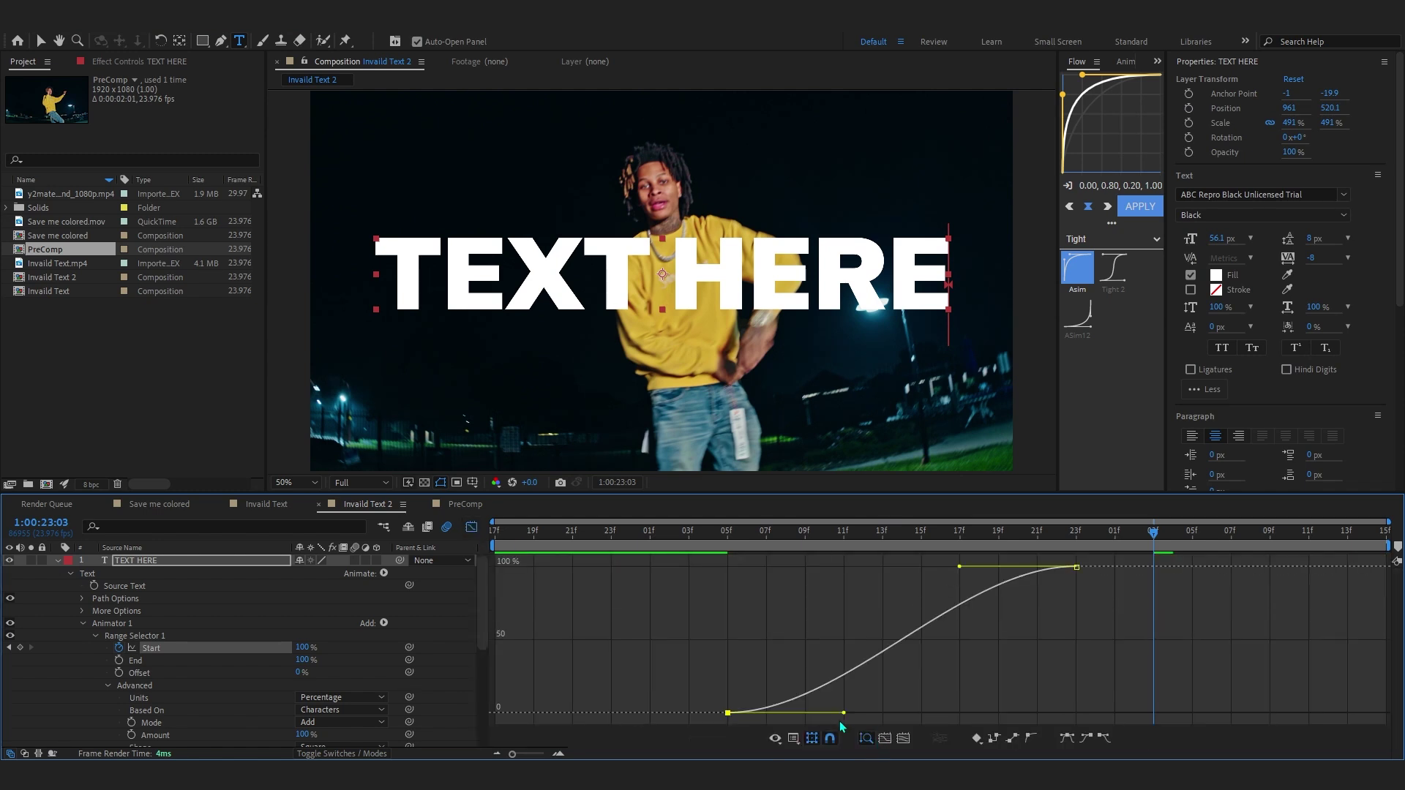
{"action": "left_click_drag", "start_coordinate": [845, 716], "coordinate": [731, 612]}
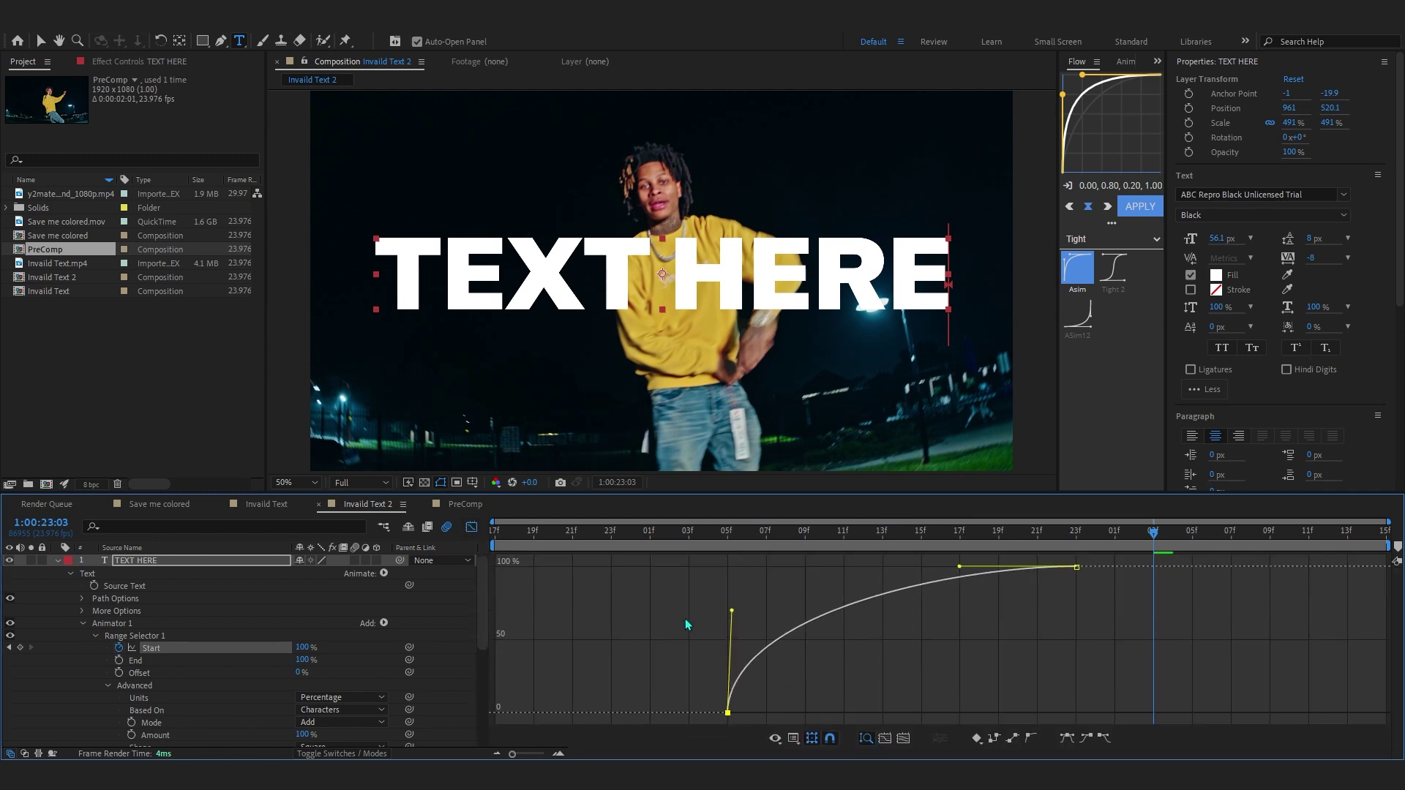
{"action": "left_click", "coordinate": [699, 545]}
{"action": "key", "text": "space"}
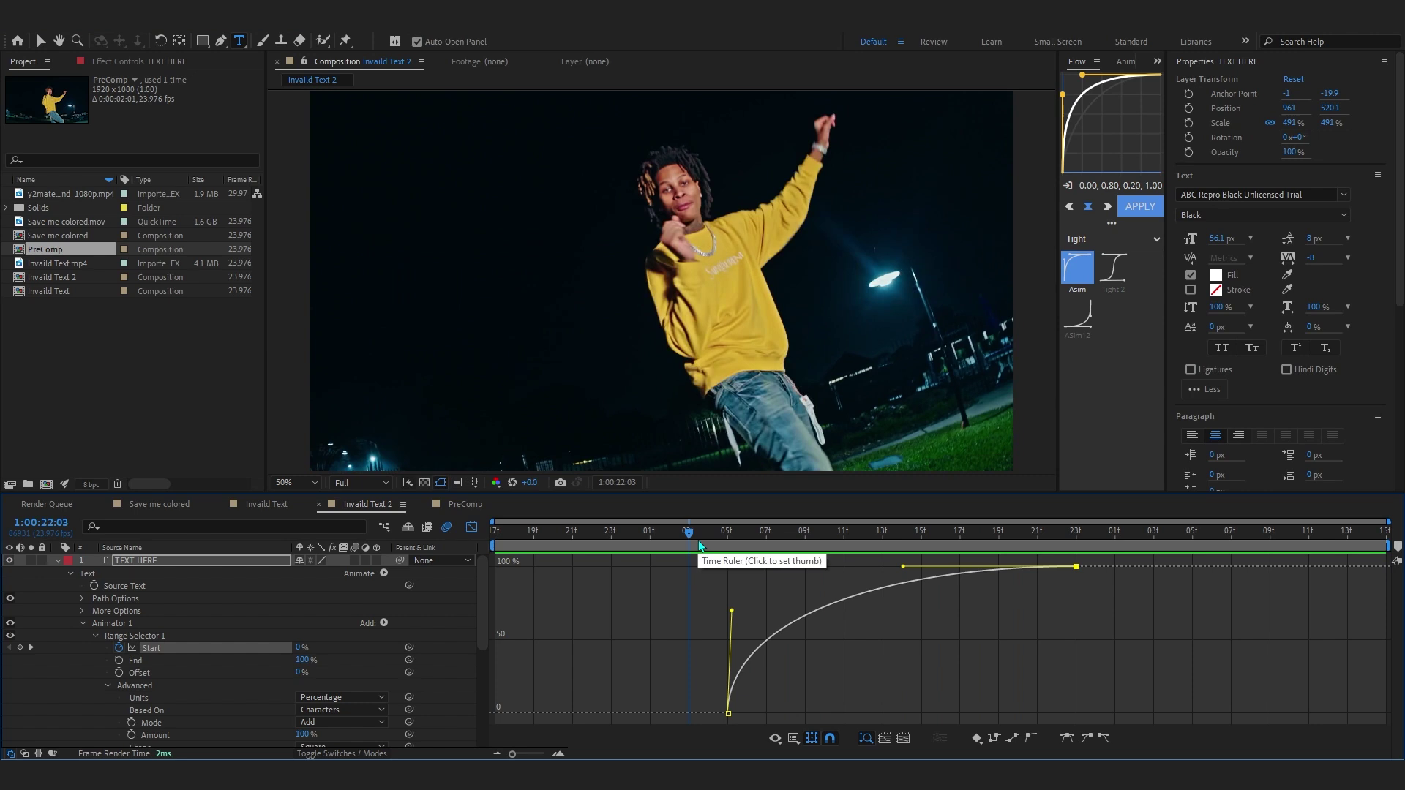
Play the eased letter reveal from the start of the composition.
{"action": "left_click_drag", "start_coordinate": [742, 628], "coordinate": [742, 640]}
{"action": "left_click", "coordinate": [704, 545]}
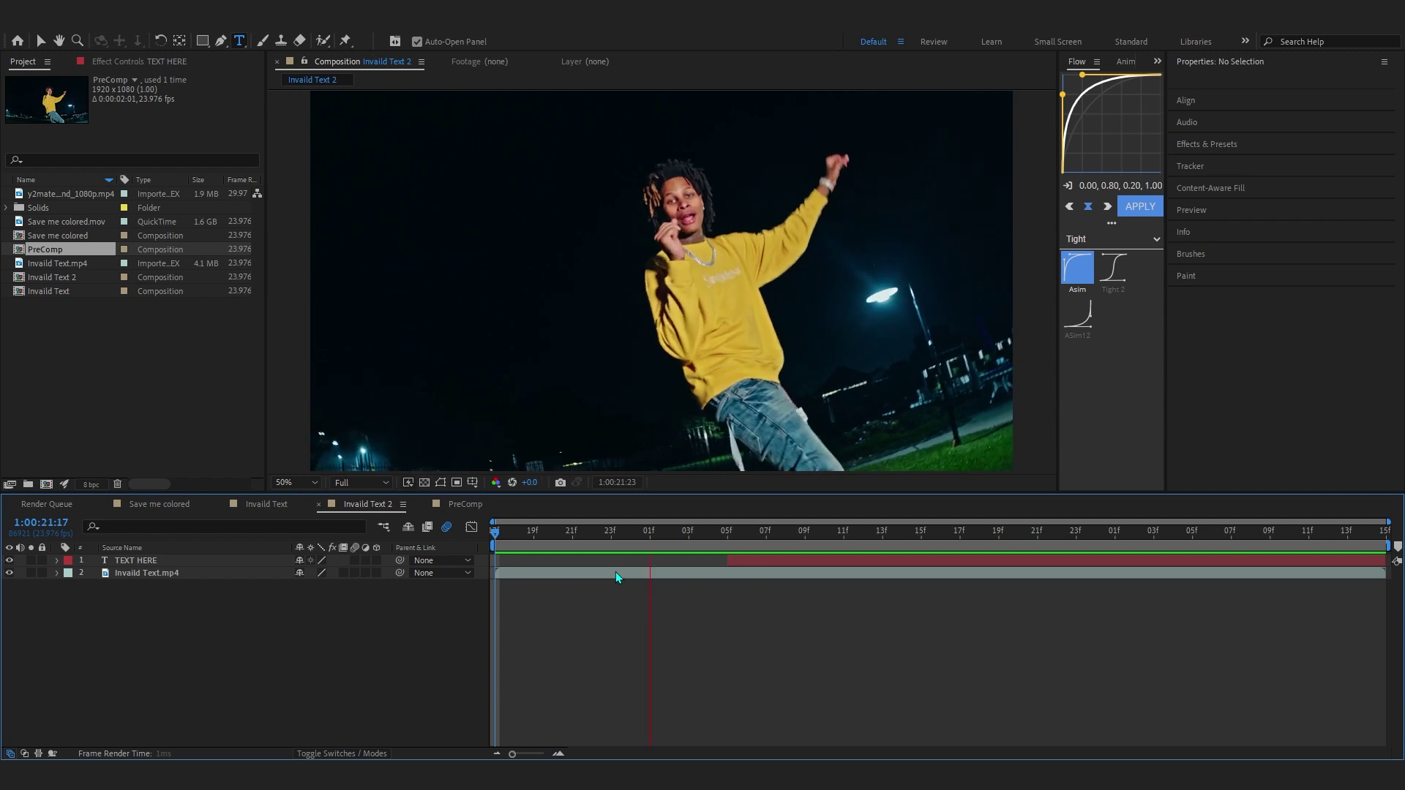
{"action": "key", "text": "space"}
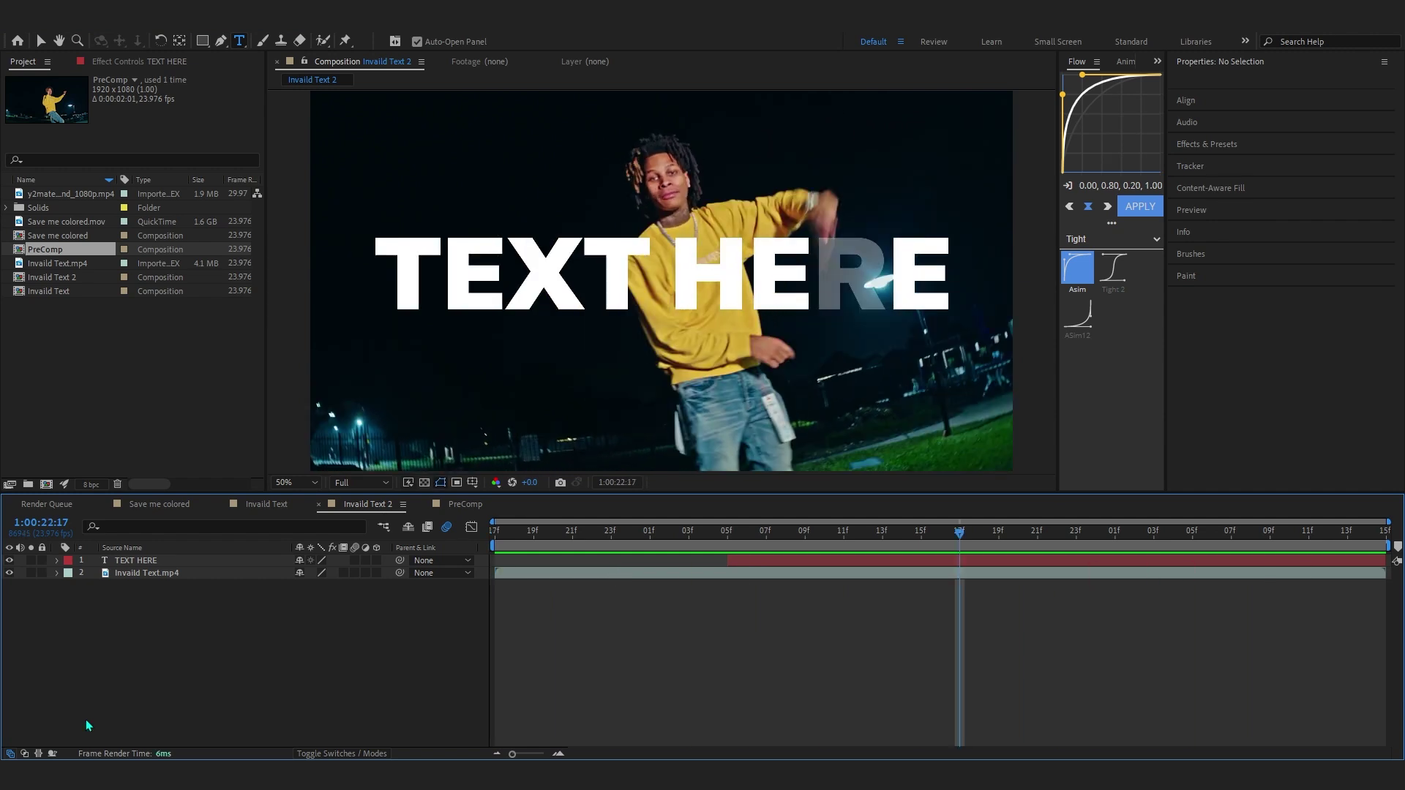
Create a black 1920 × 1080 px solid above the TEXT HERE layer.
{"action": "right_click", "coordinate": [159, 636]}
{"action": "mouse_move", "coordinate": [205, 455]}
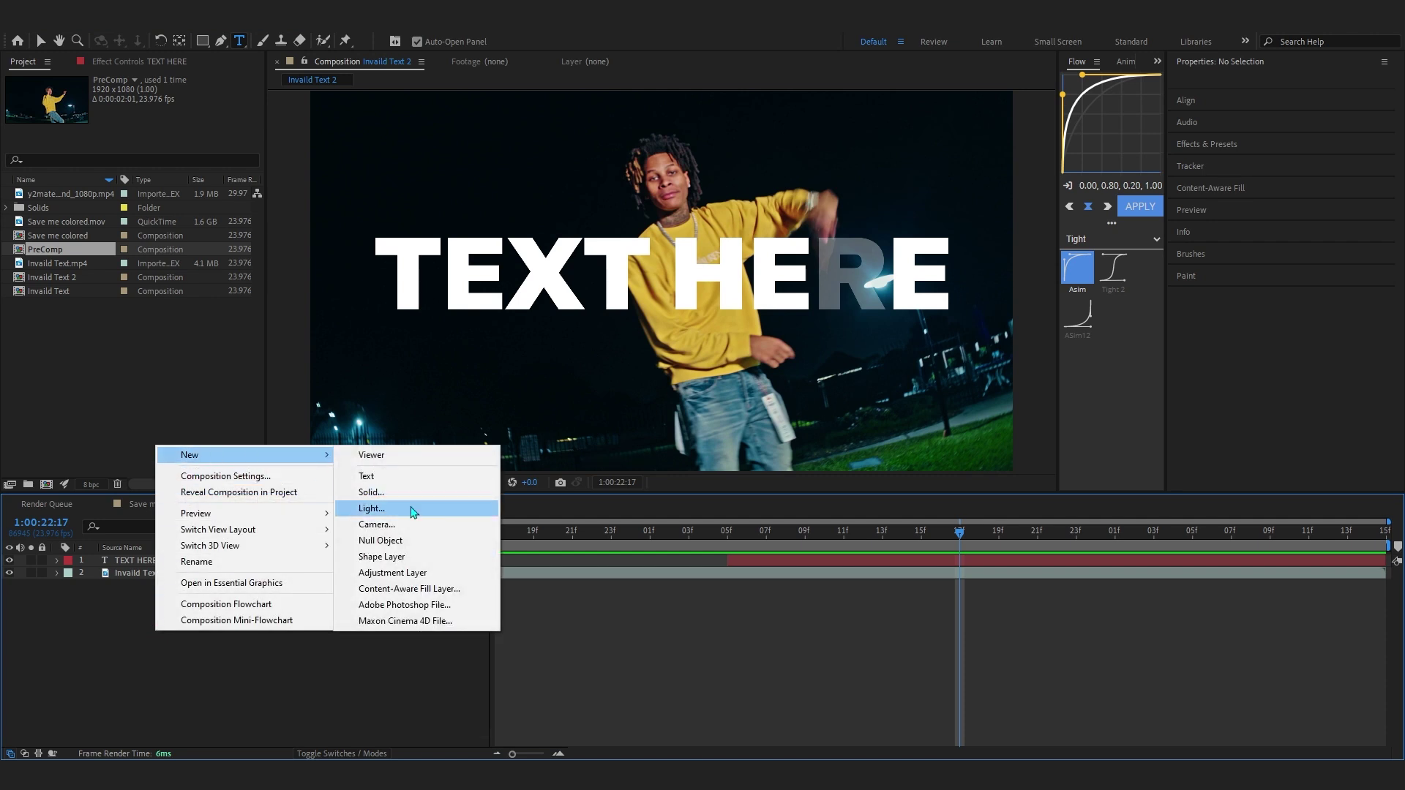
{"action": "left_click", "coordinate": [388, 492]}
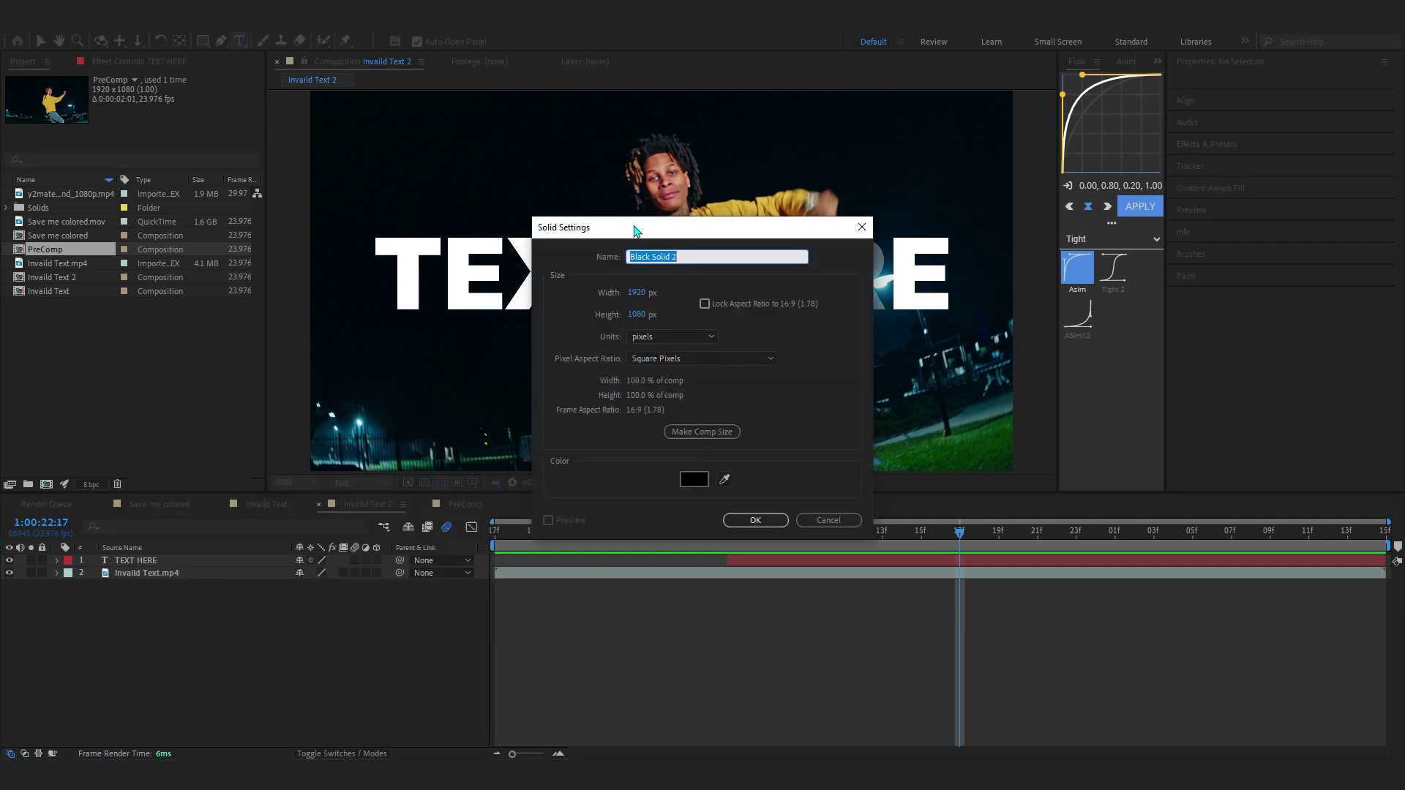
{"action": "left_click", "coordinate": [695, 465]}
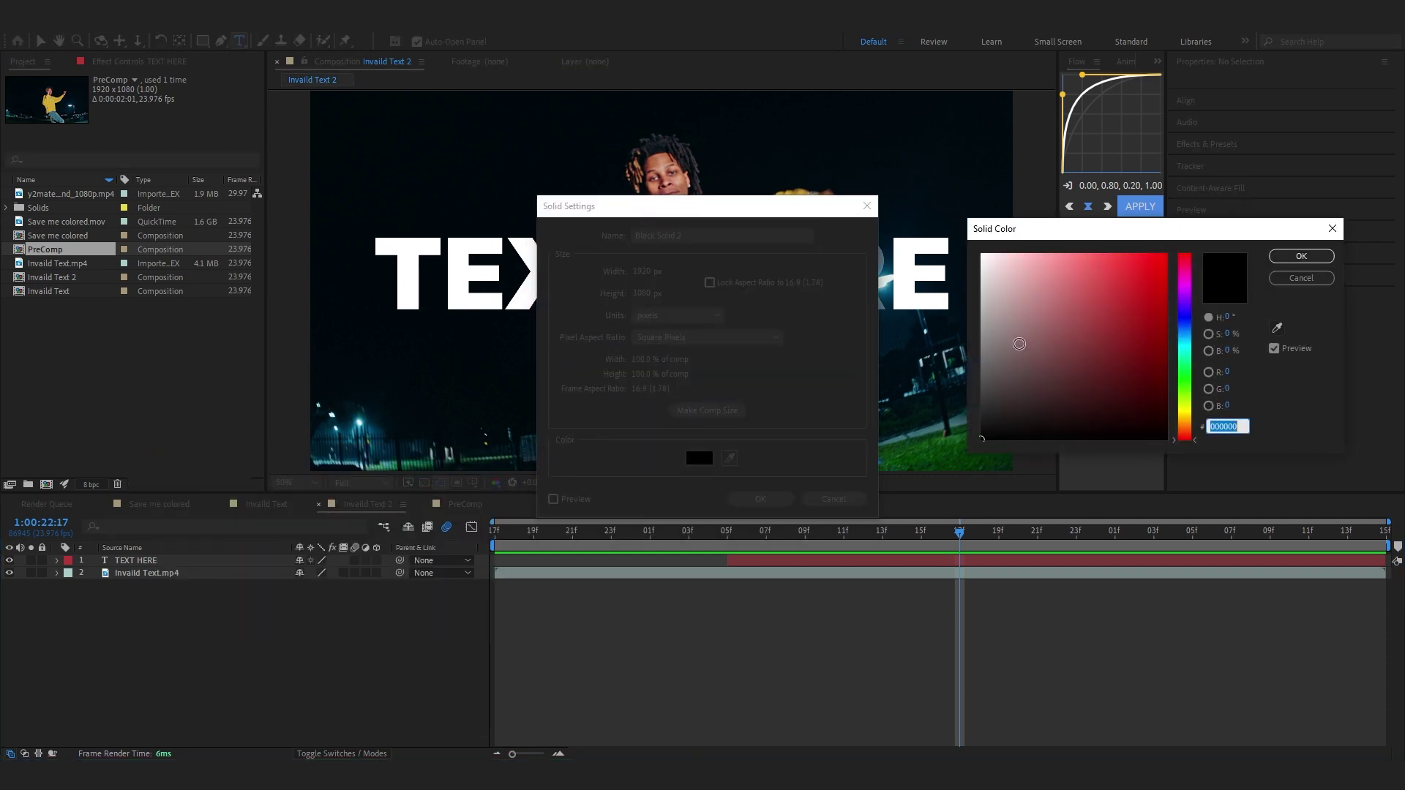
{"action": "left_click", "coordinate": [1295, 259]}
{"action": "key", "text": "Return"}
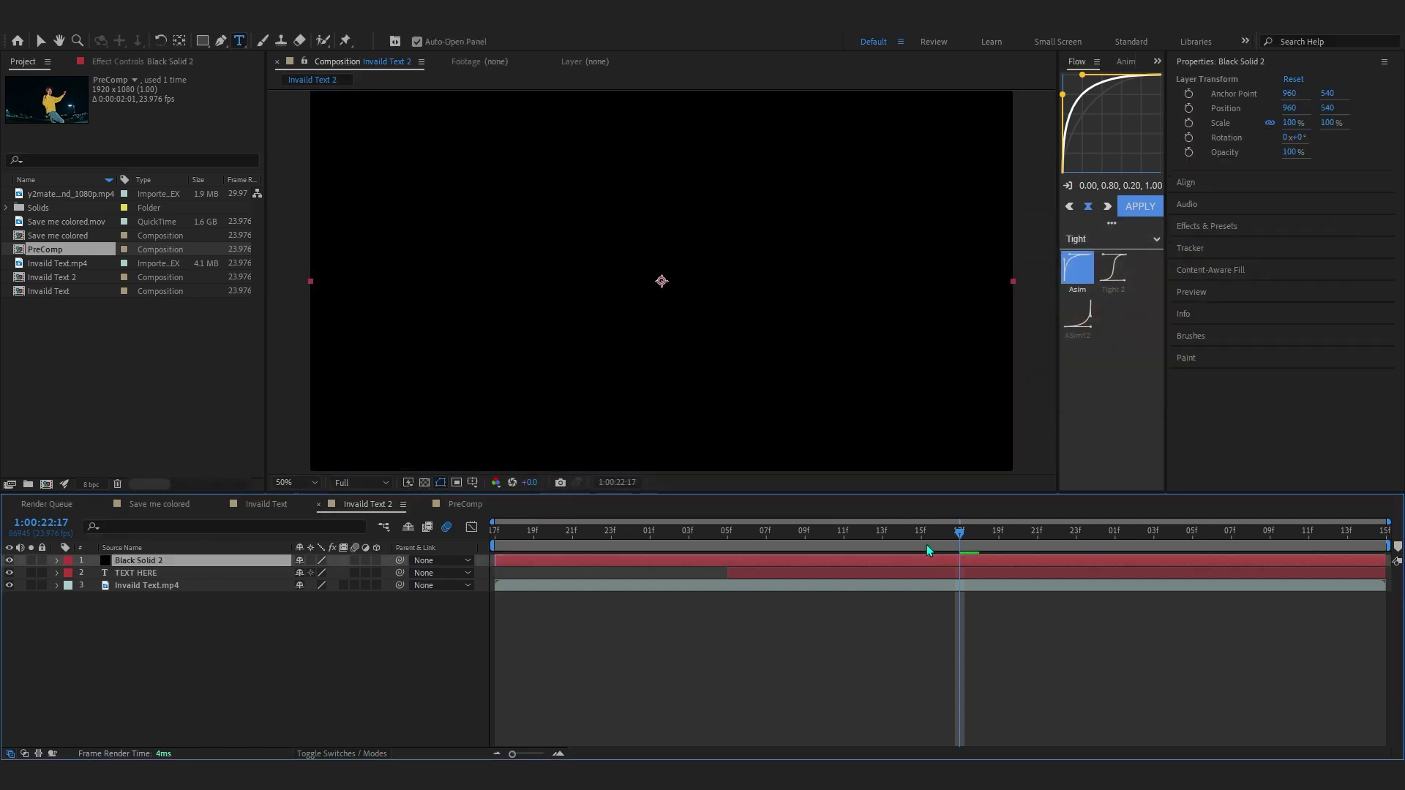
Apply CC Jaws to the black solid and set its Completion to 57%.
{"action": "key", "text": "ctrl+space"}
{"action": "type", "text": "cc jaw"}
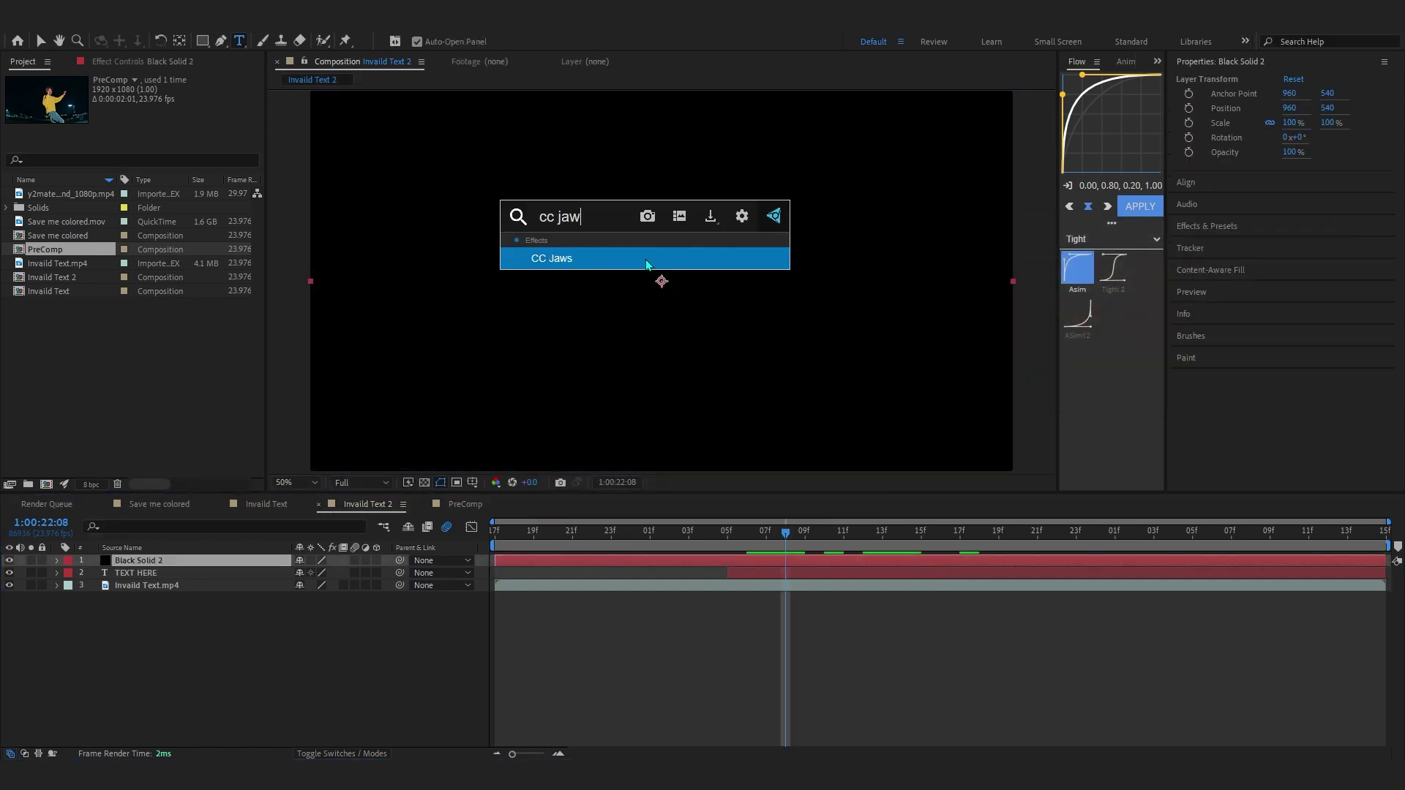
{"action": "key", "text": "Return"}
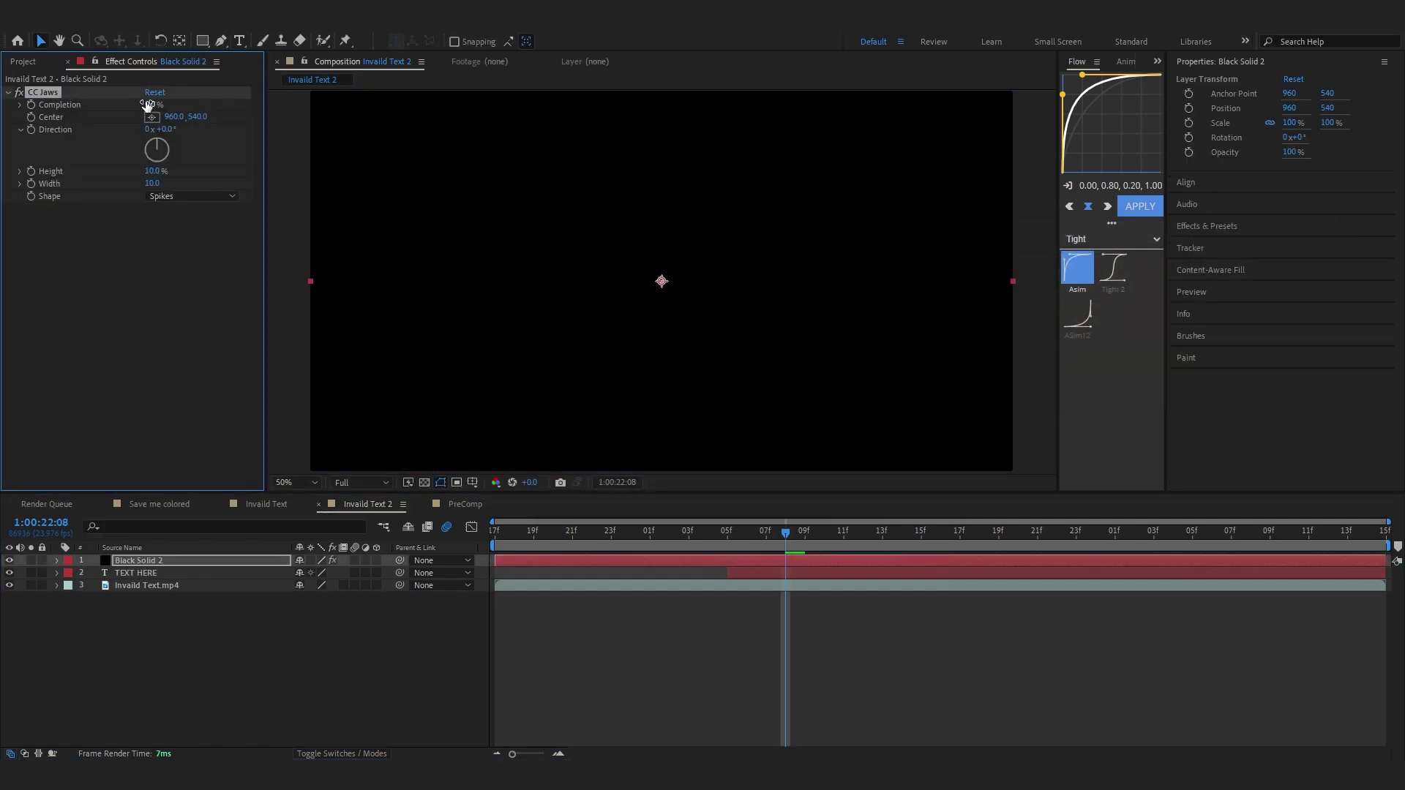
{"action": "left_click_drag", "start_coordinate": [150, 104], "coordinate": [234, 108]}
{"action": "left_click_drag", "start_coordinate": [633, 467], "coordinate": [673, 397]}
{"action": "scroll", "coordinate": [673, 396], "scroll_direction": "up", "scroll_amount": 1}
{"action": "left_click_drag", "start_coordinate": [901, 424], "coordinate": [408, 236]}
{"action": "scroll", "coordinate": [574, 355], "scroll_direction": "down", "scroll_amount": 2}
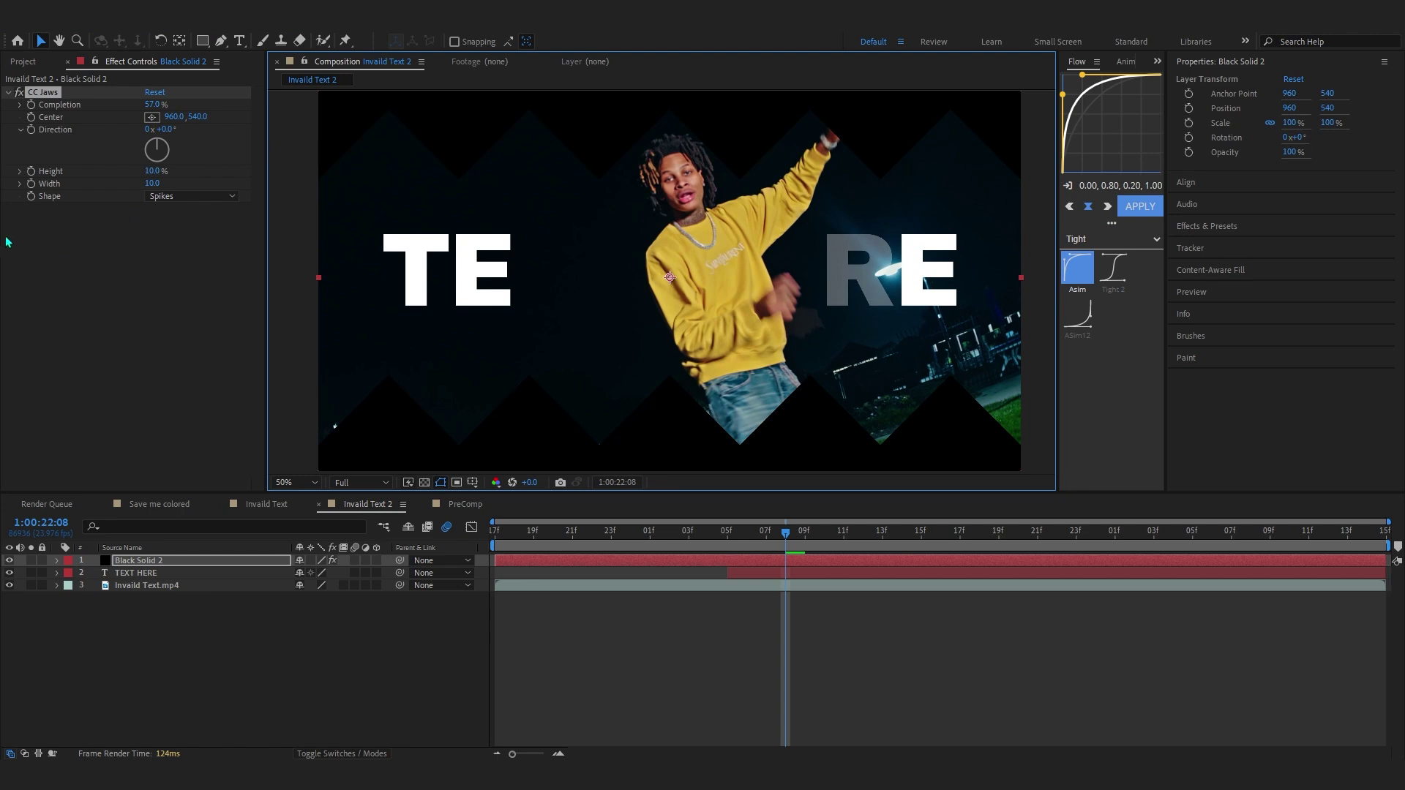
Change the CC Jaws shape to Block and inspect the edges of the bars.
{"action": "left_click", "coordinate": [165, 196]}
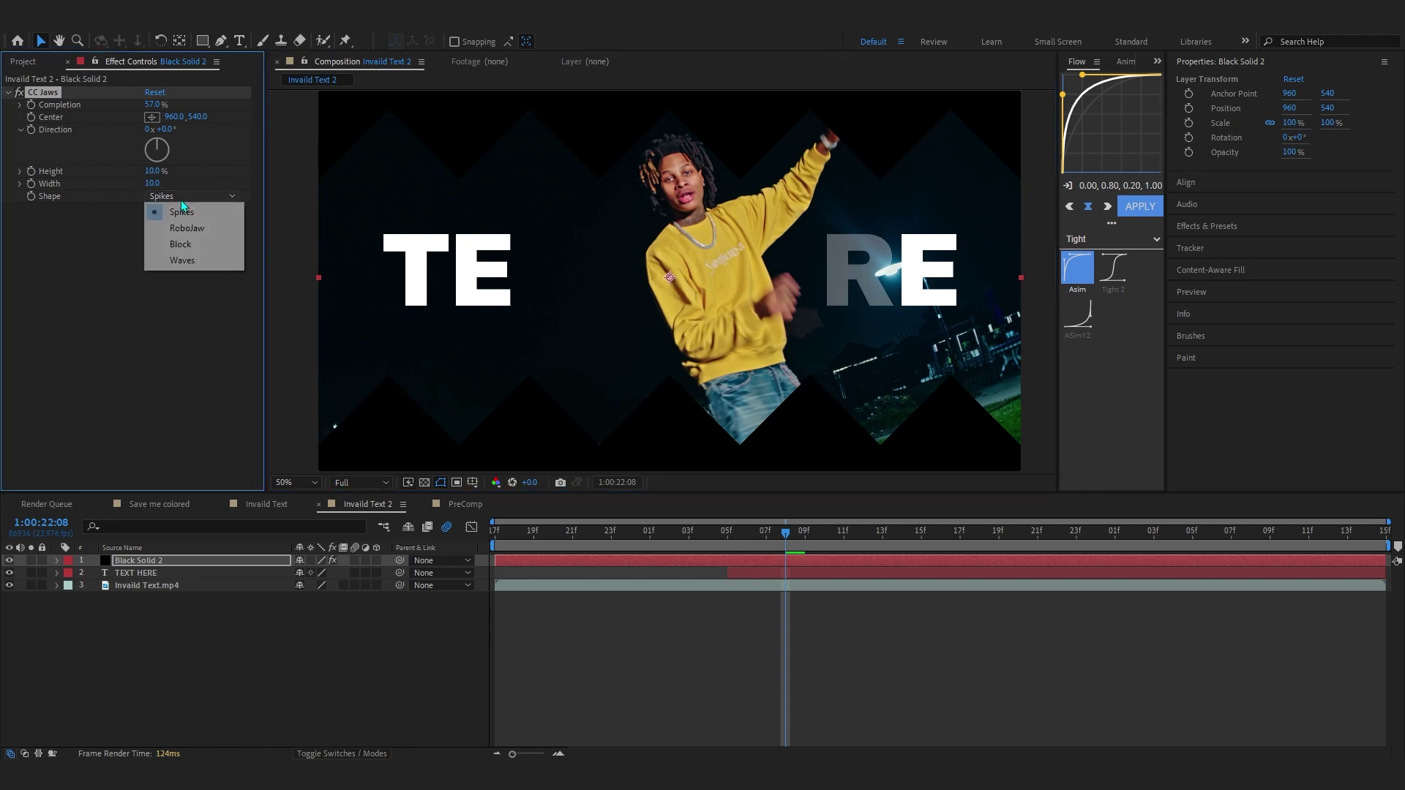
{"action": "left_click", "coordinate": [153, 247]}
{"action": "left_click_drag", "start_coordinate": [860, 428], "coordinate": [726, 319]}
{"action": "scroll", "coordinate": [626, 333], "scroll_direction": "up", "scroll_amount": 2}
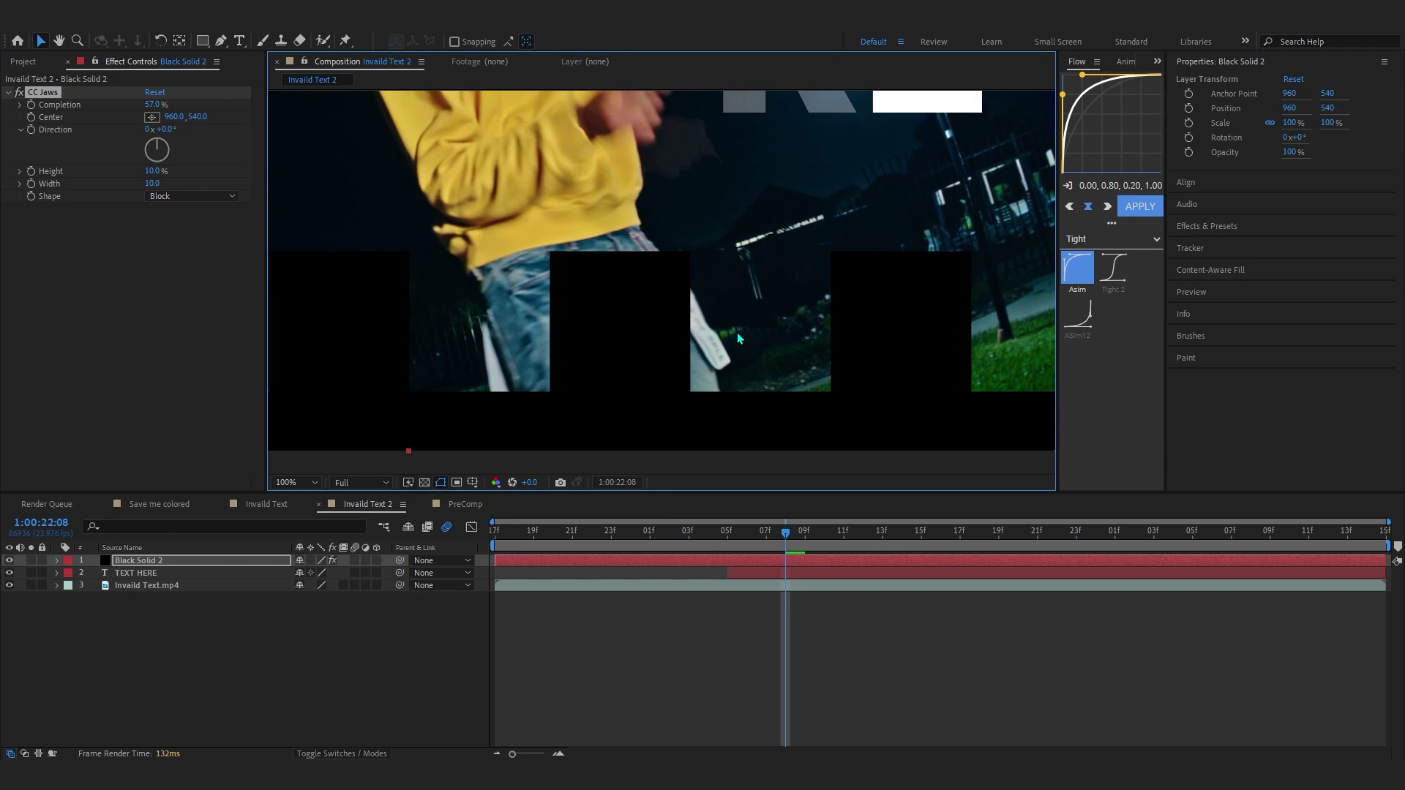
{"action": "scroll", "coordinate": [513, 308], "scroll_direction": "down", "scroll_amount": 2}
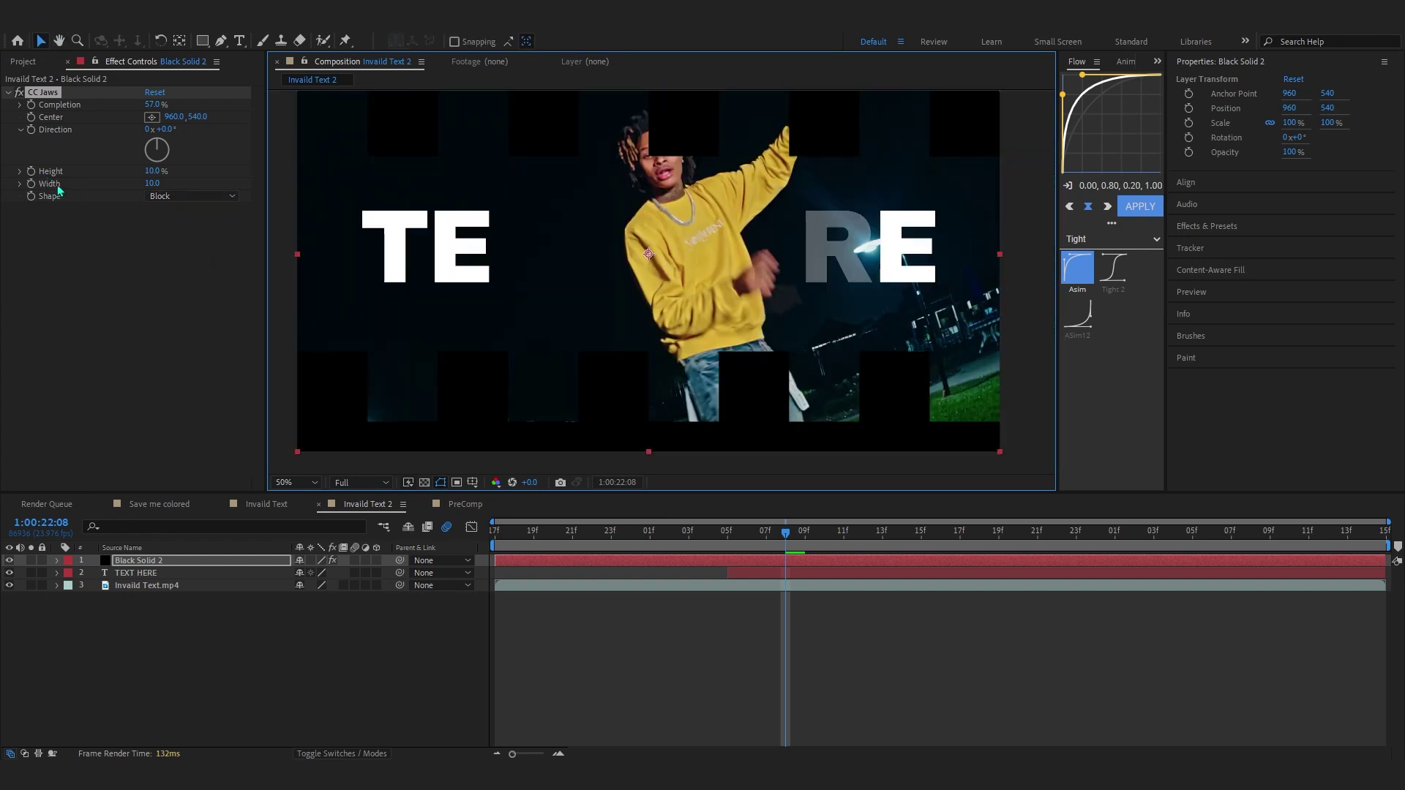
Set the CC Jaws Height to 0% to give the black bars straight edges.
{"action": "left_click", "coordinate": [156, 171]}
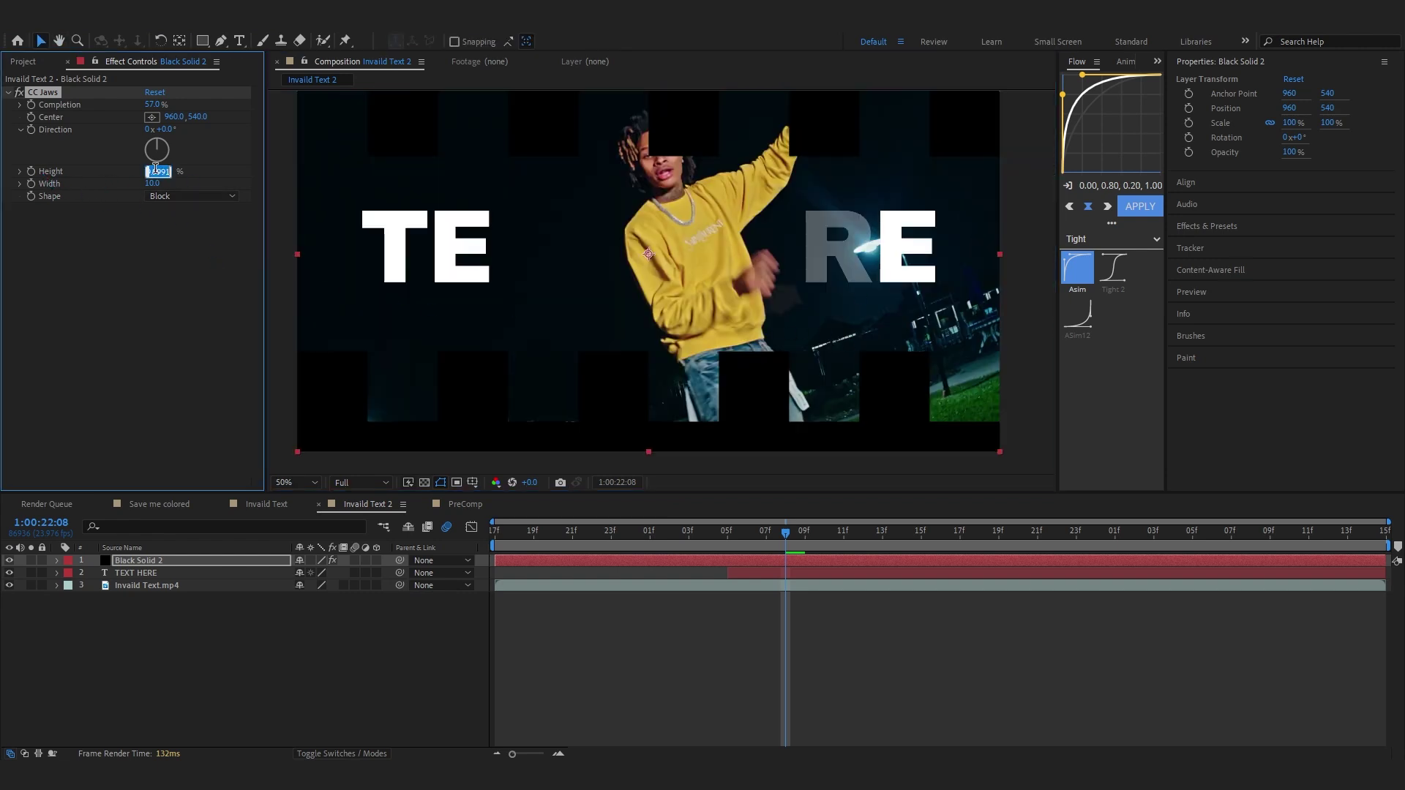
{"action": "type", "text": "0"}
{"action": "key", "text": "Return"}
{"action": "scroll", "coordinate": [644, 315], "scroll_direction": "up", "scroll_amount": 1}
{"action": "scroll", "coordinate": [586, 304], "scroll_direction": "down", "scroll_amount": 1}
{"action": "left_click_drag", "start_coordinate": [607, 303], "coordinate": [628, 331]}
Keyframe the CC Jaws Completion of 57% at 1:00:22:22 and show the keyframe under the solid layer.
{"action": "mouse_move", "coordinate": [786, 535]}
{"action": "left_mouse_down"}
{"action": "mouse_move", "coordinate": [652, 548]}
{"action": "mouse_move", "coordinate": [1064, 568]}
{"action": "mouse_move", "coordinate": [616, 579]}
{"action": "mouse_move", "coordinate": [1004, 602]}
{"action": "mouse_move", "coordinate": [637, 560]}
{"action": "mouse_move", "coordinate": [794, 547]}
{"action": "left_mouse_up"}
{"action": "left_click_drag", "start_coordinate": [976, 551], "coordinate": [1063, 570]}
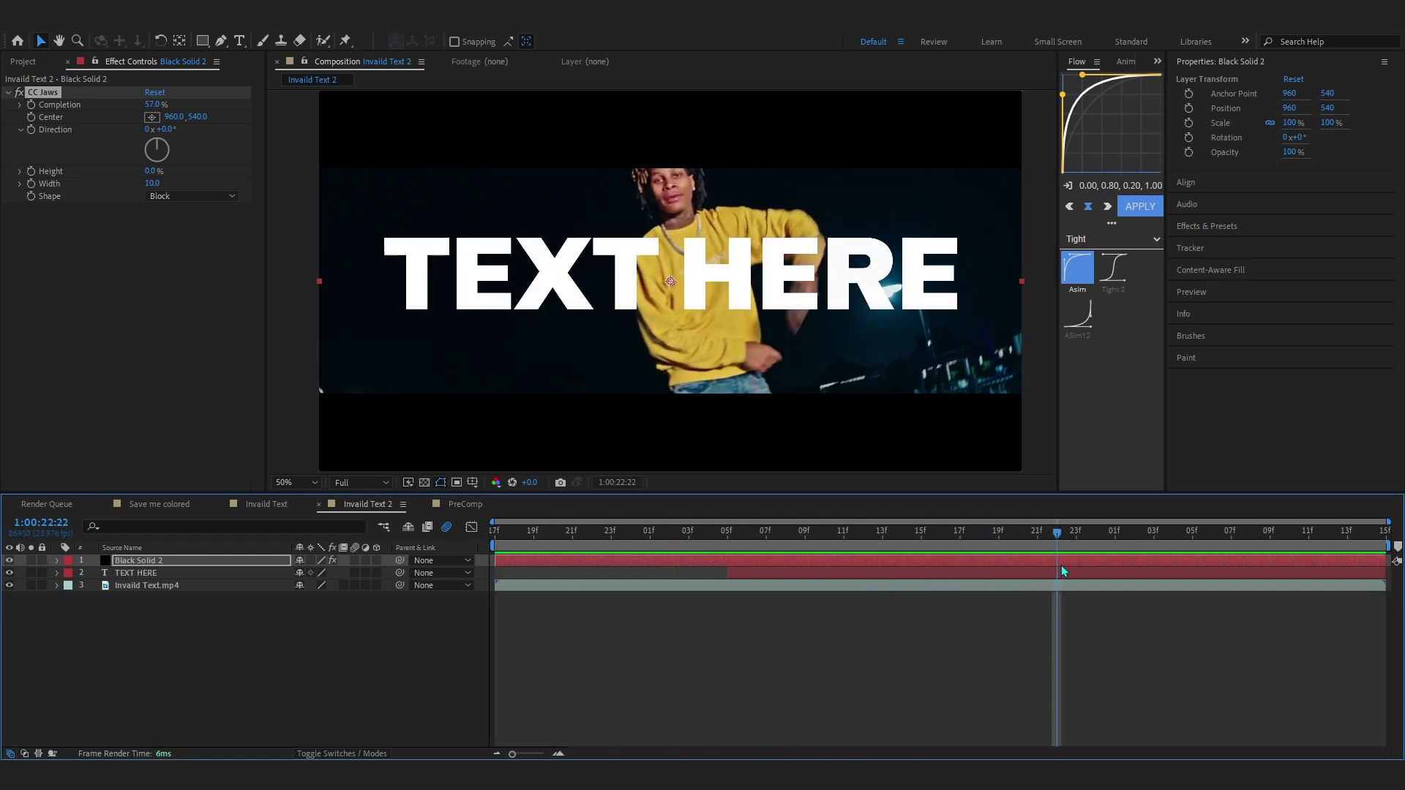
{"action": "left_click", "coordinate": [29, 110]}
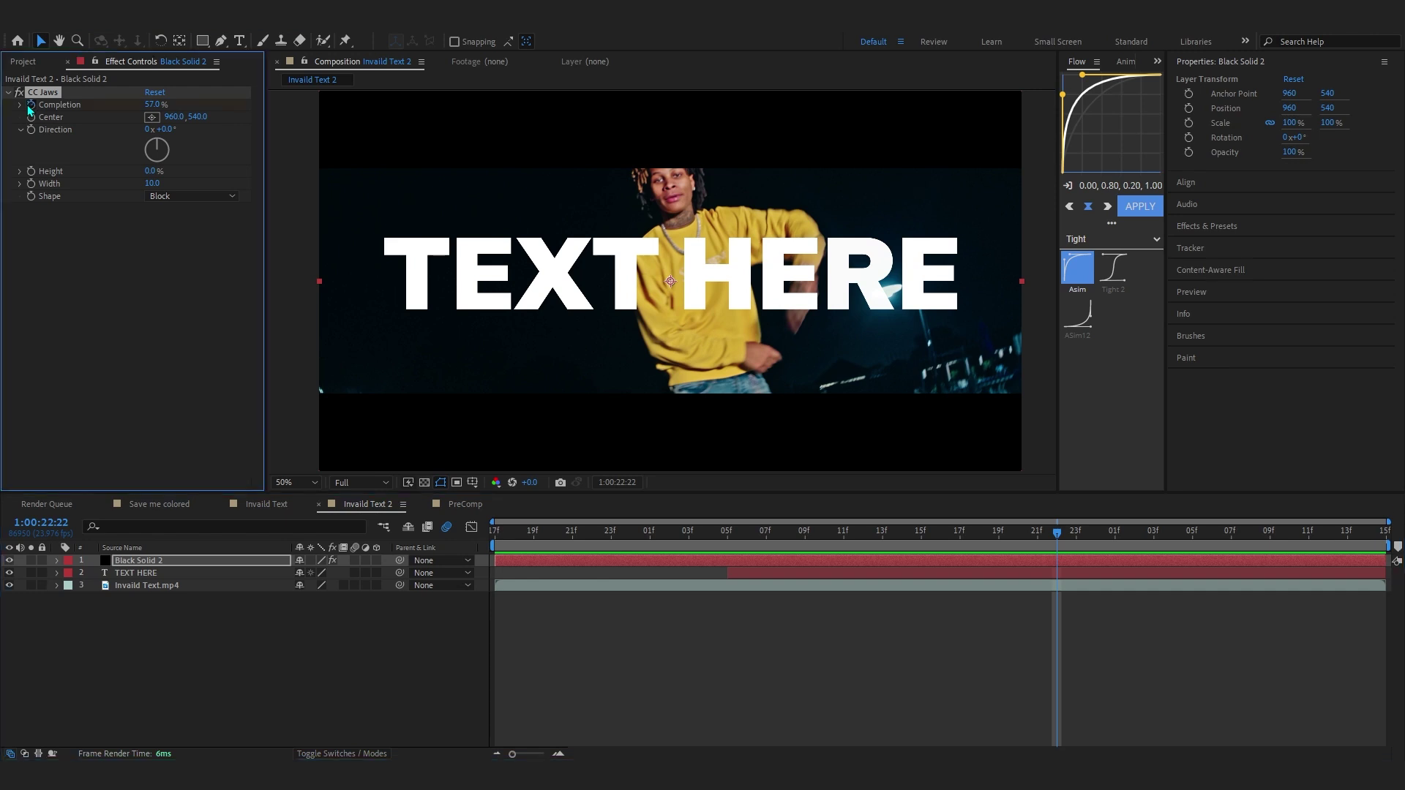
{"action": "key", "text": "u"}
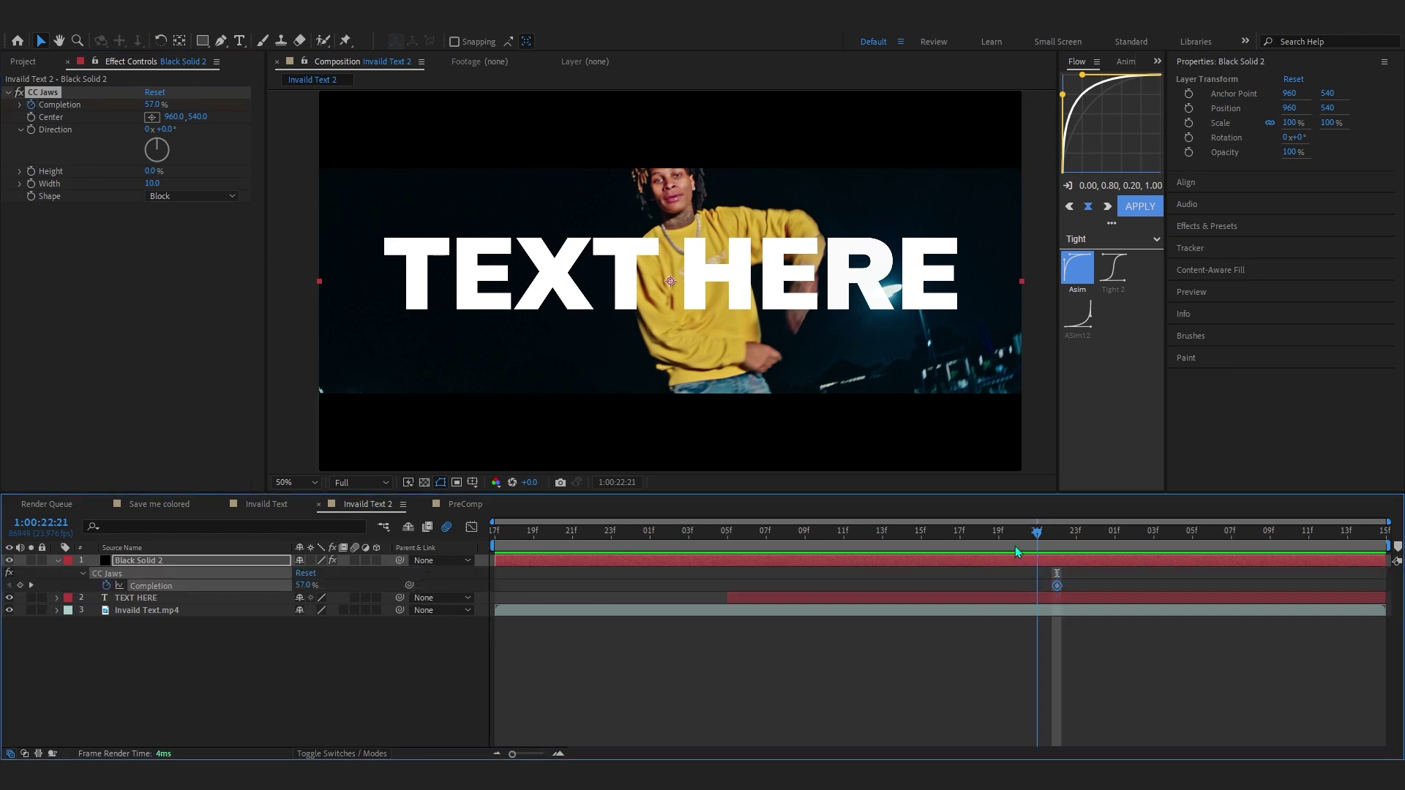
Set Completion to 100% at 1:00:22:01, then move both Completion keyframes two frames earlier.
{"action": "left_click_drag", "start_coordinate": [1050, 556], "coordinate": [648, 629]}
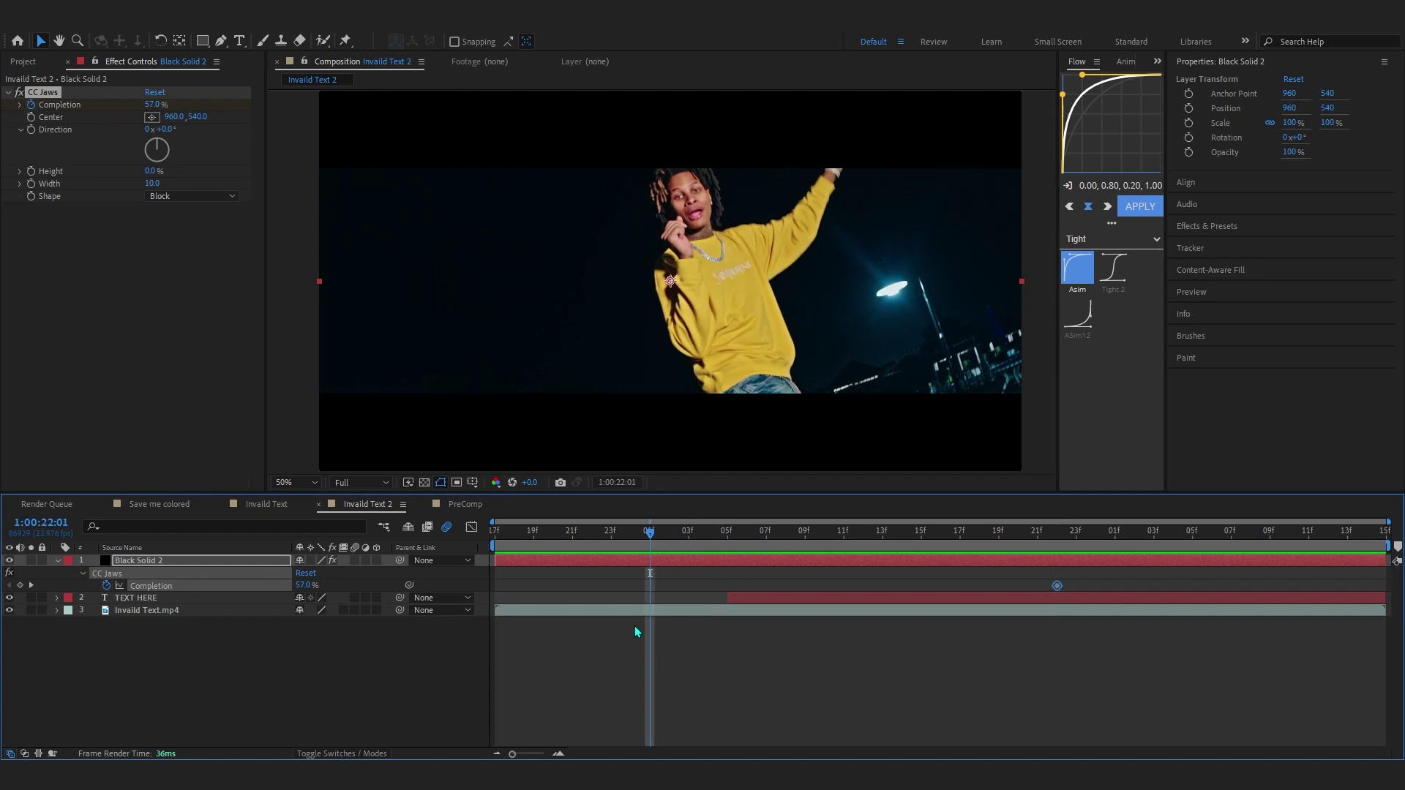
{"action": "left_click", "coordinate": [295, 590]}
{"action": "left_click_drag", "start_coordinate": [303, 590], "coordinate": [359, 593]}
{"action": "left_click_drag", "start_coordinate": [623, 574], "coordinate": [1064, 591]}
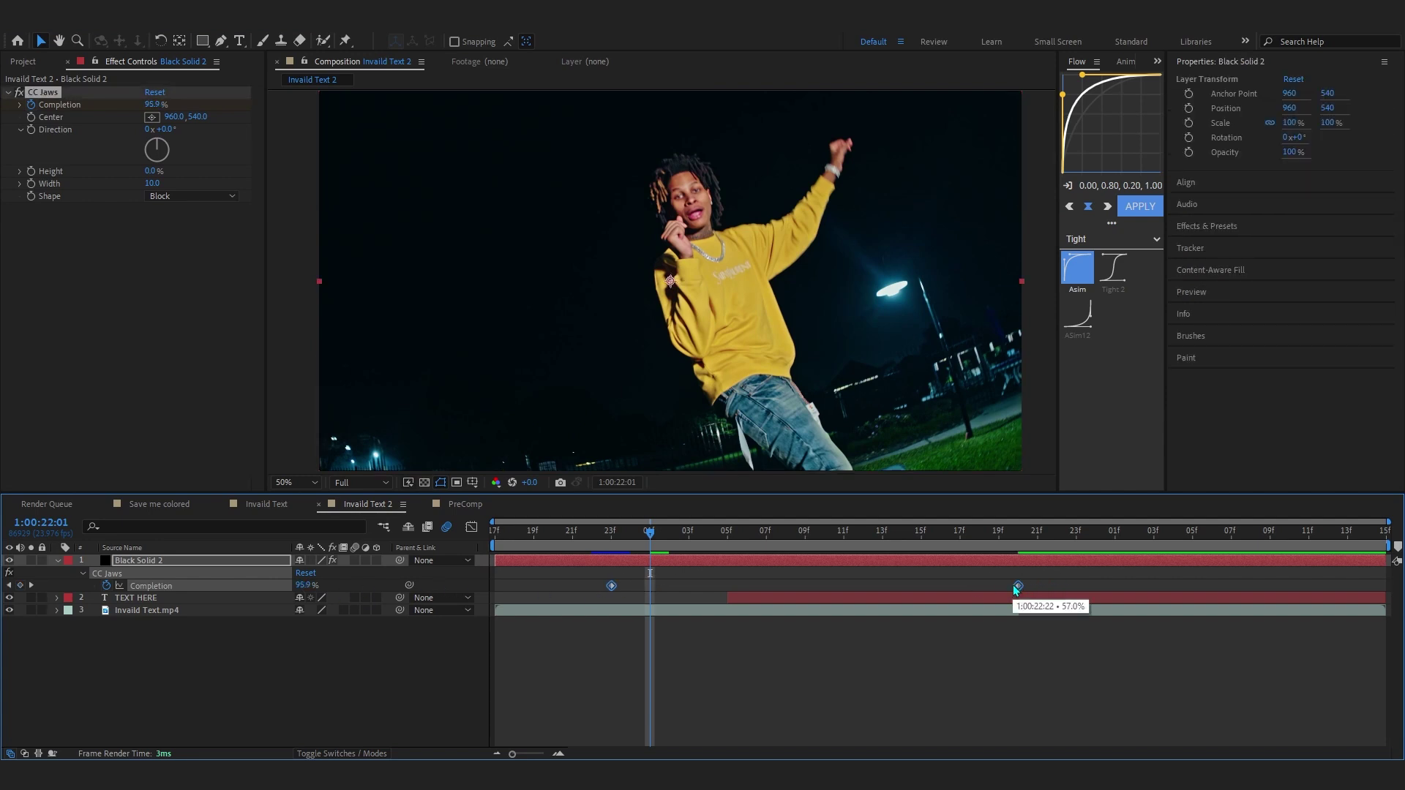
Ease both Completion keyframes and lengthen their curve handles so the value drops steeply in the middle.
{"action": "left_click_drag", "start_coordinate": [668, 543], "coordinate": [827, 555]}
{"action": "left_click_drag", "start_coordinate": [581, 574], "coordinate": [766, 541]}
{"action": "key", "text": "F9"}
{"action": "left_click_drag", "start_coordinate": [582, 575], "coordinate": [877, 566]}
{"action": "left_click", "coordinate": [472, 527]}
{"action": "left_click_drag", "start_coordinate": [883, 713], "coordinate": [628, 712]}
{"action": "left_click_drag", "start_coordinate": [877, 566], "coordinate": [906, 567]}
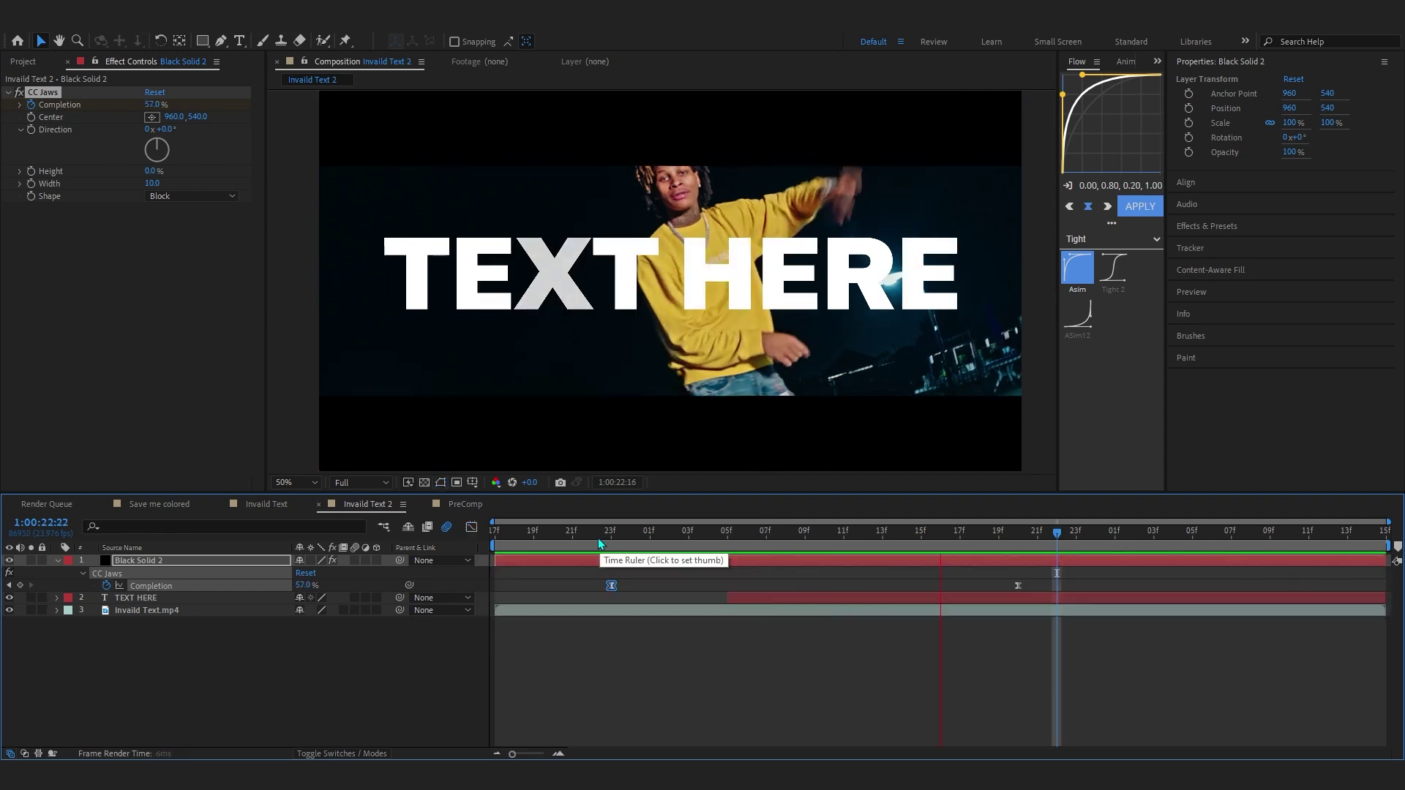
Play and scrub through the closing black bars together with the text reveal.
{"action": "left_click", "coordinate": [596, 540]}
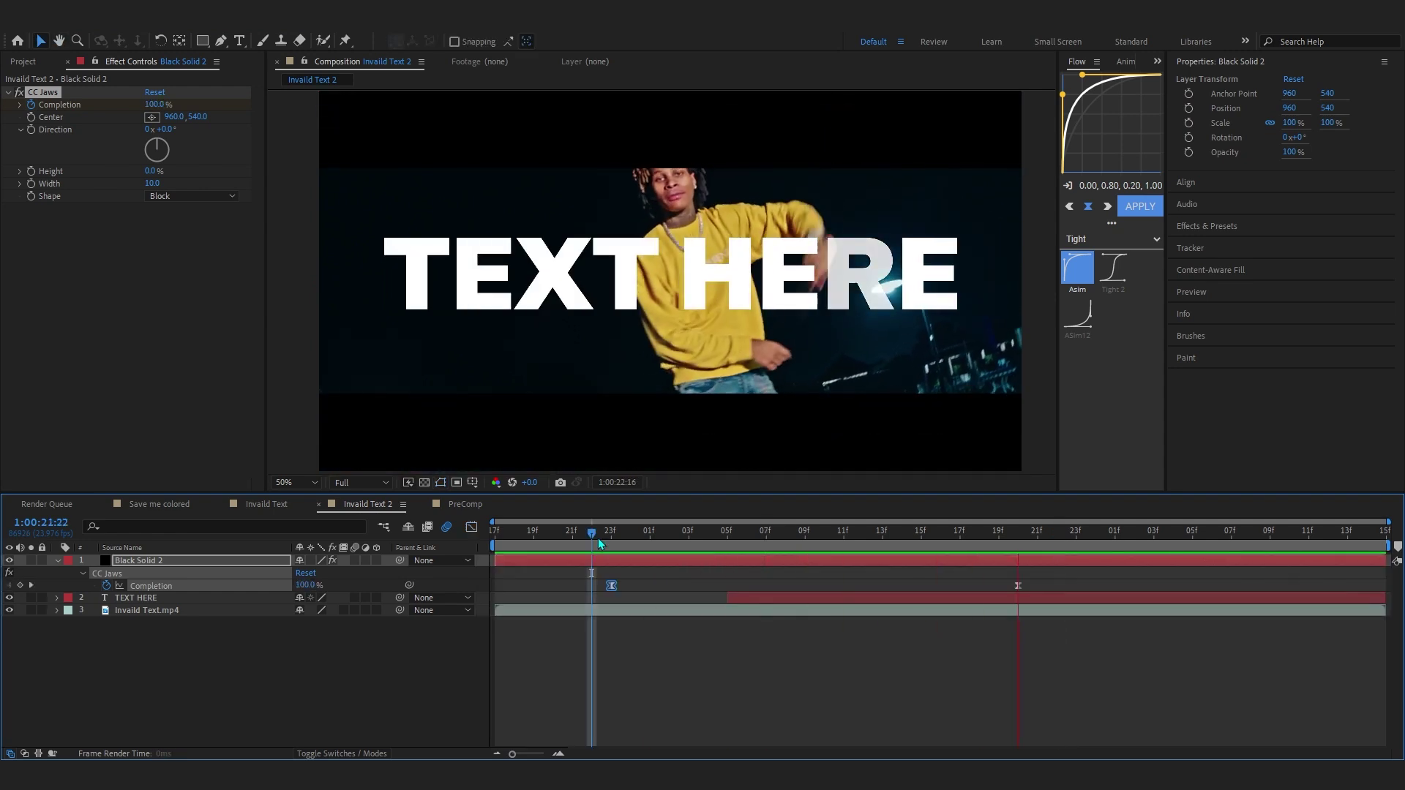
{"action": "left_click", "coordinate": [670, 545]}
{"action": "left_click_drag", "start_coordinate": [673, 551], "coordinate": [766, 550]}
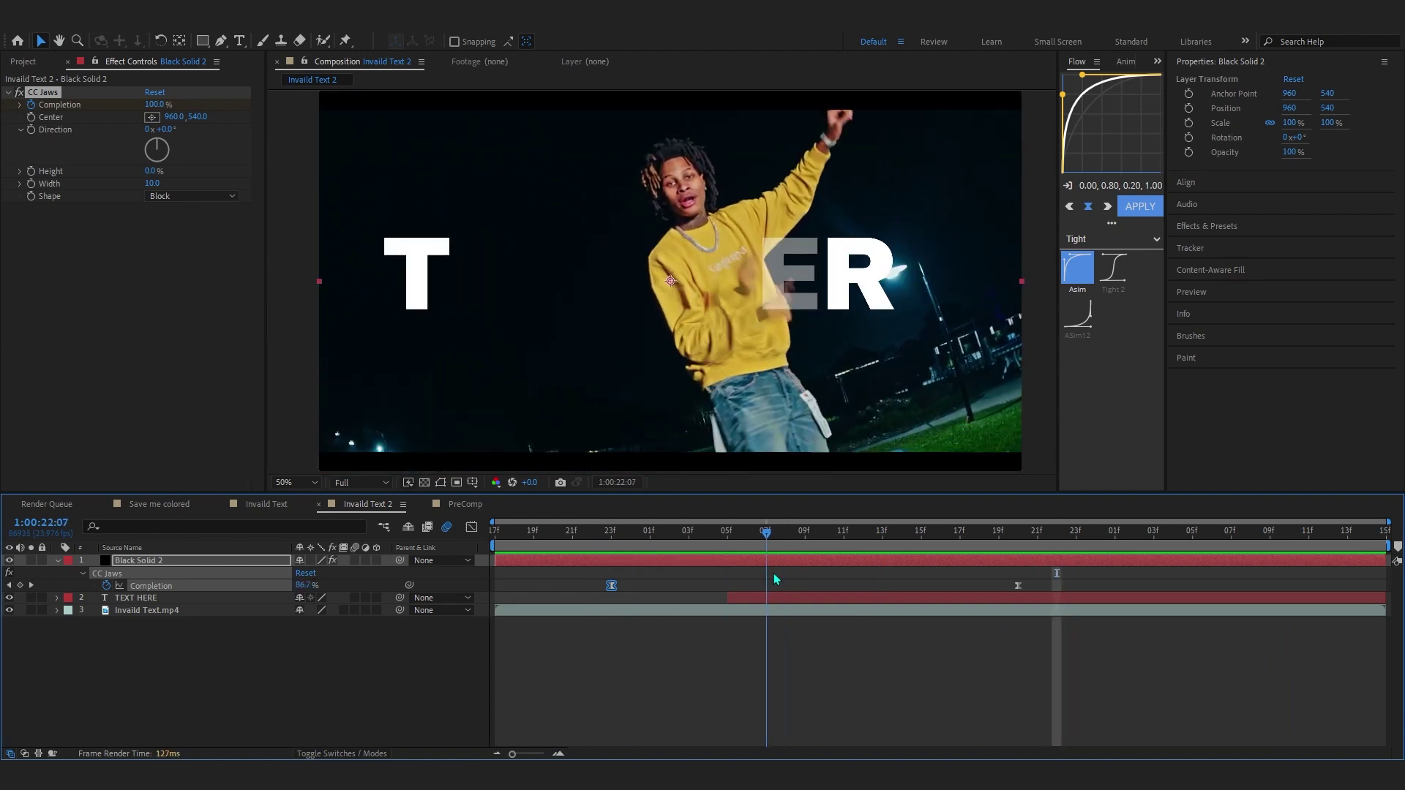
{"action": "key", "text": "shift+F3"}
{"action": "left_click_drag", "start_coordinate": [907, 571], "coordinate": [842, 576]}
{"action": "left_click_drag", "start_coordinate": [738, 547], "coordinate": [632, 547]}
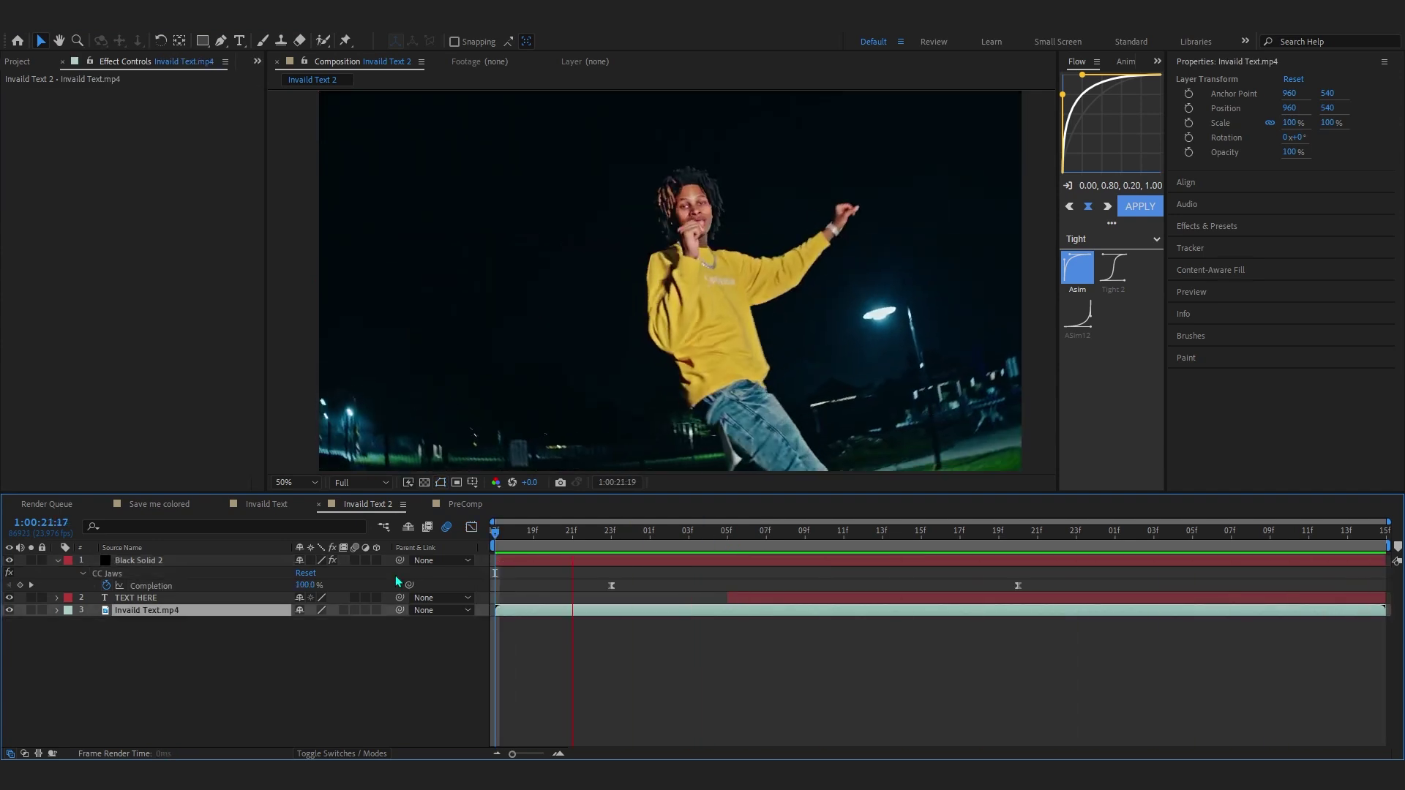
Apply Hue/Saturation to the video clip layer with the playhead at 1:00:21:23.
{"action": "left_click", "coordinate": [690, 667]}
{"action": "key", "text": "j"}
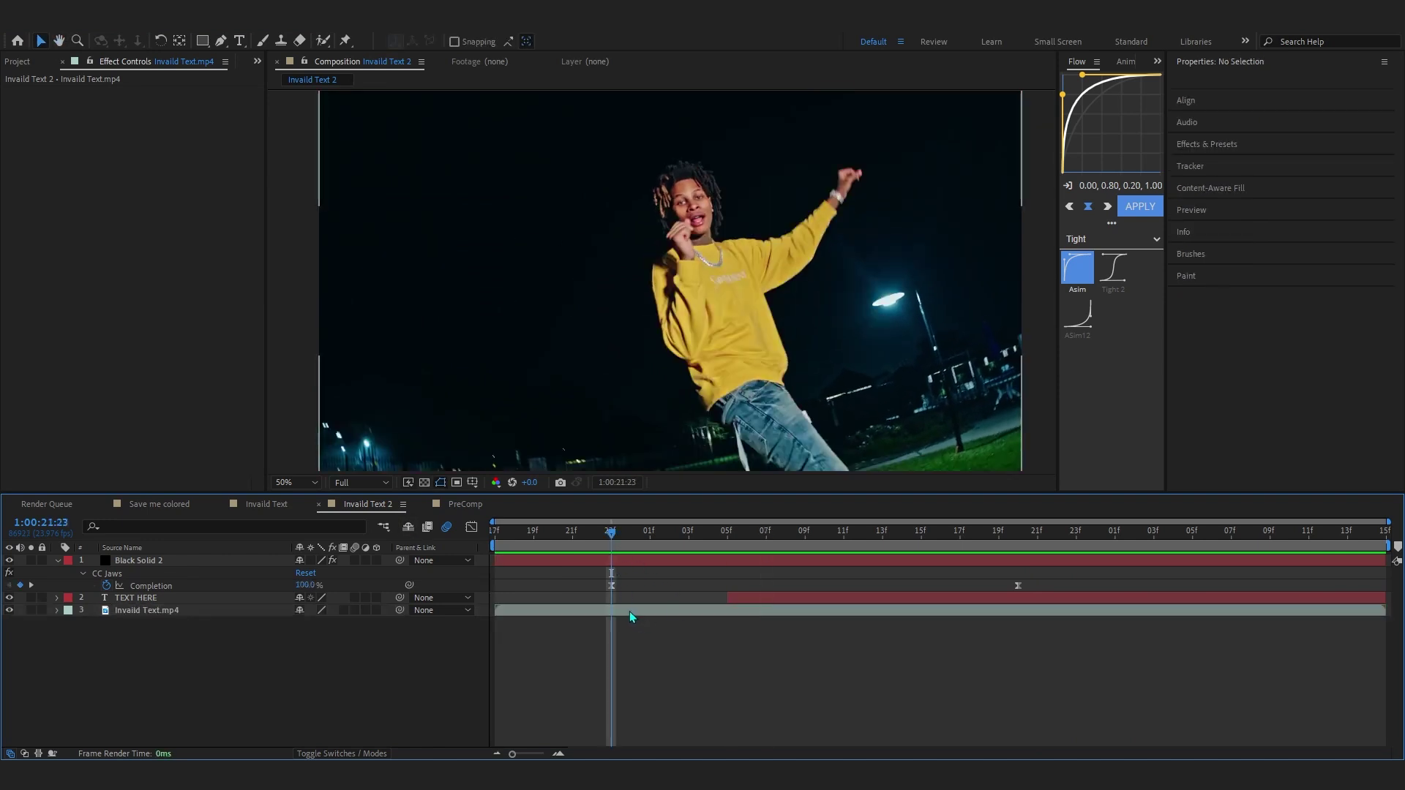
{"action": "left_click", "coordinate": [629, 611]}
{"action": "key", "text": "ctrl+space"}
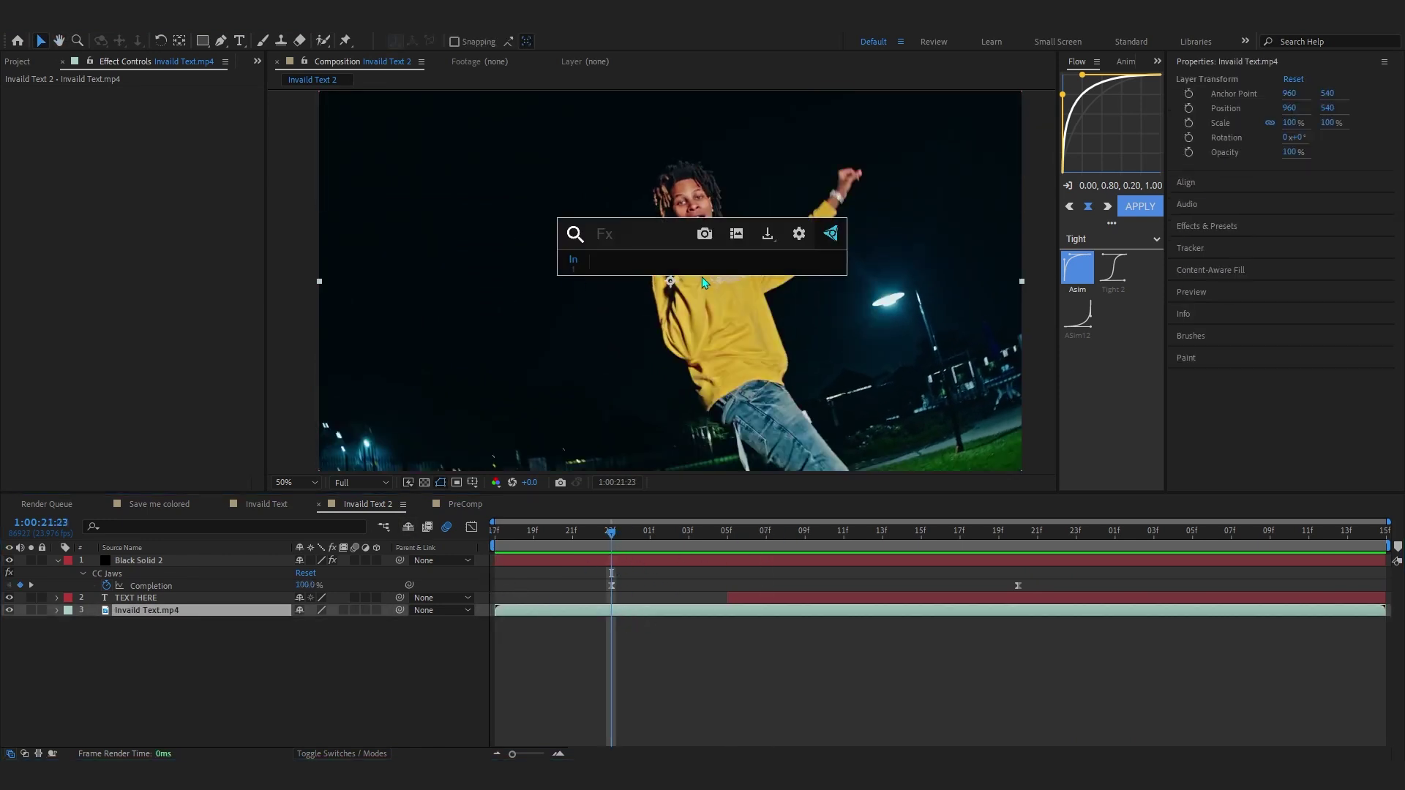
{"action": "type", "text": "hue"}
{"action": "left_click", "coordinate": [574, 276]}
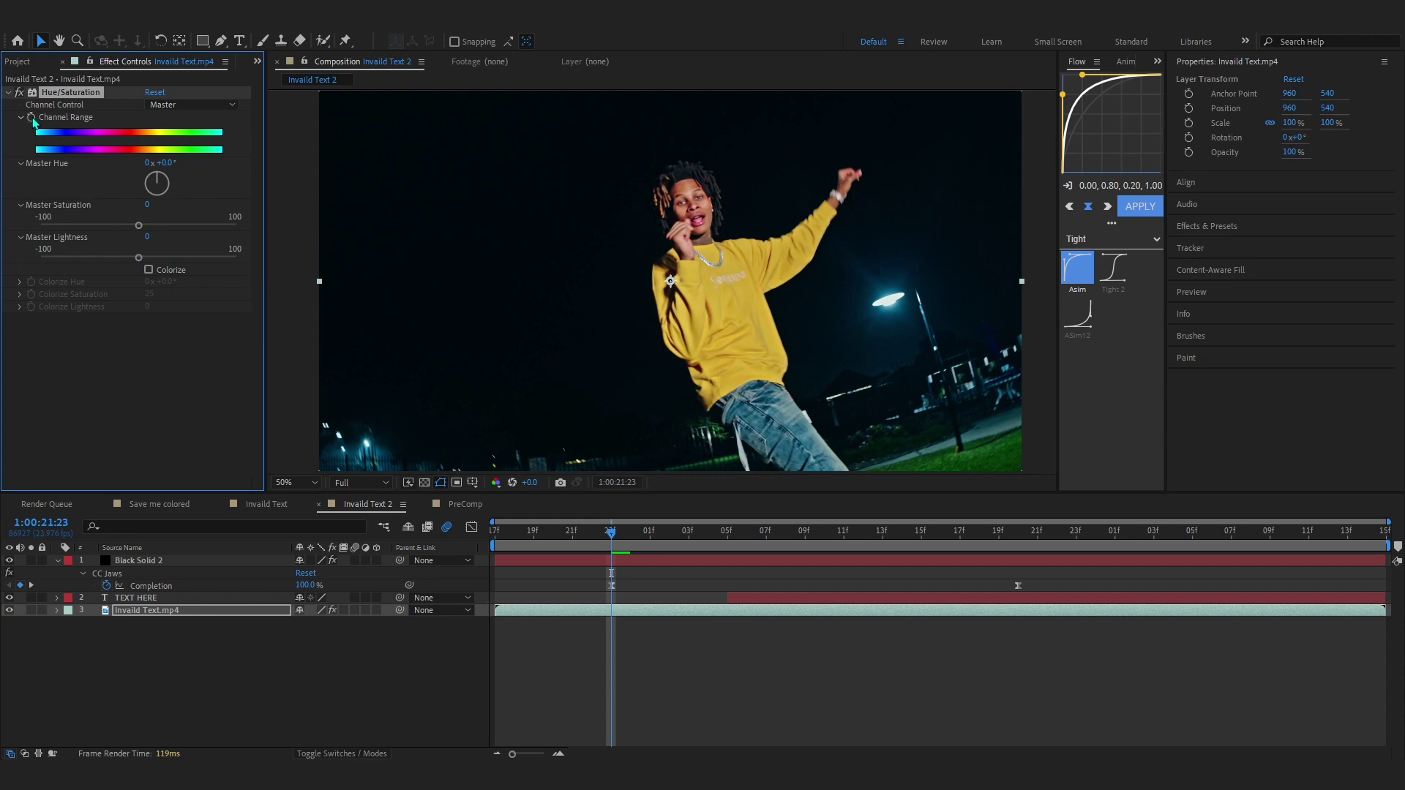
Keyframe Channel Range at 1:00:21:23, set Master Saturation to -100 at 1:00:22:20, and preview the fade to black and white.
{"action": "key", "text": "u"}
{"action": "key", "text": "space"}
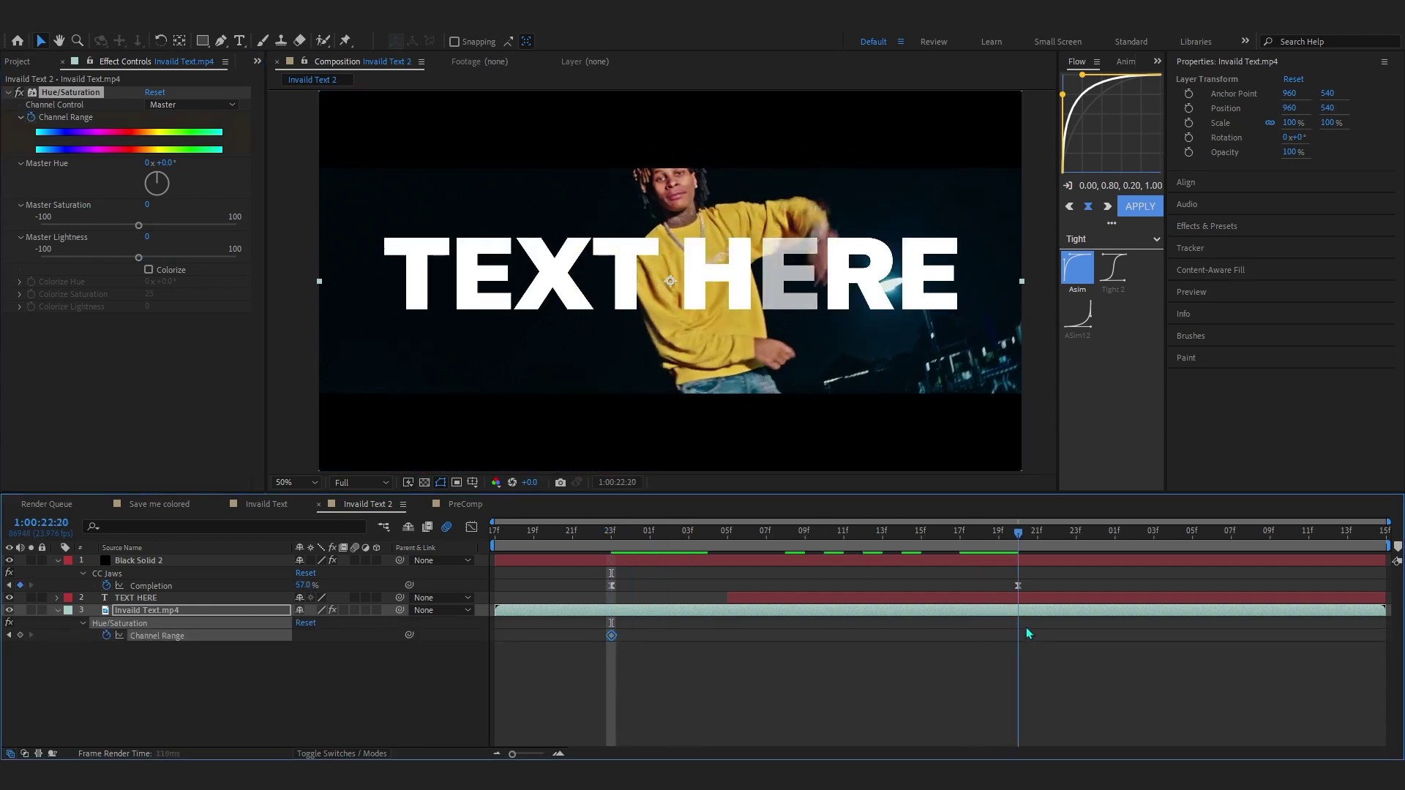
{"action": "key", "text": "space"}
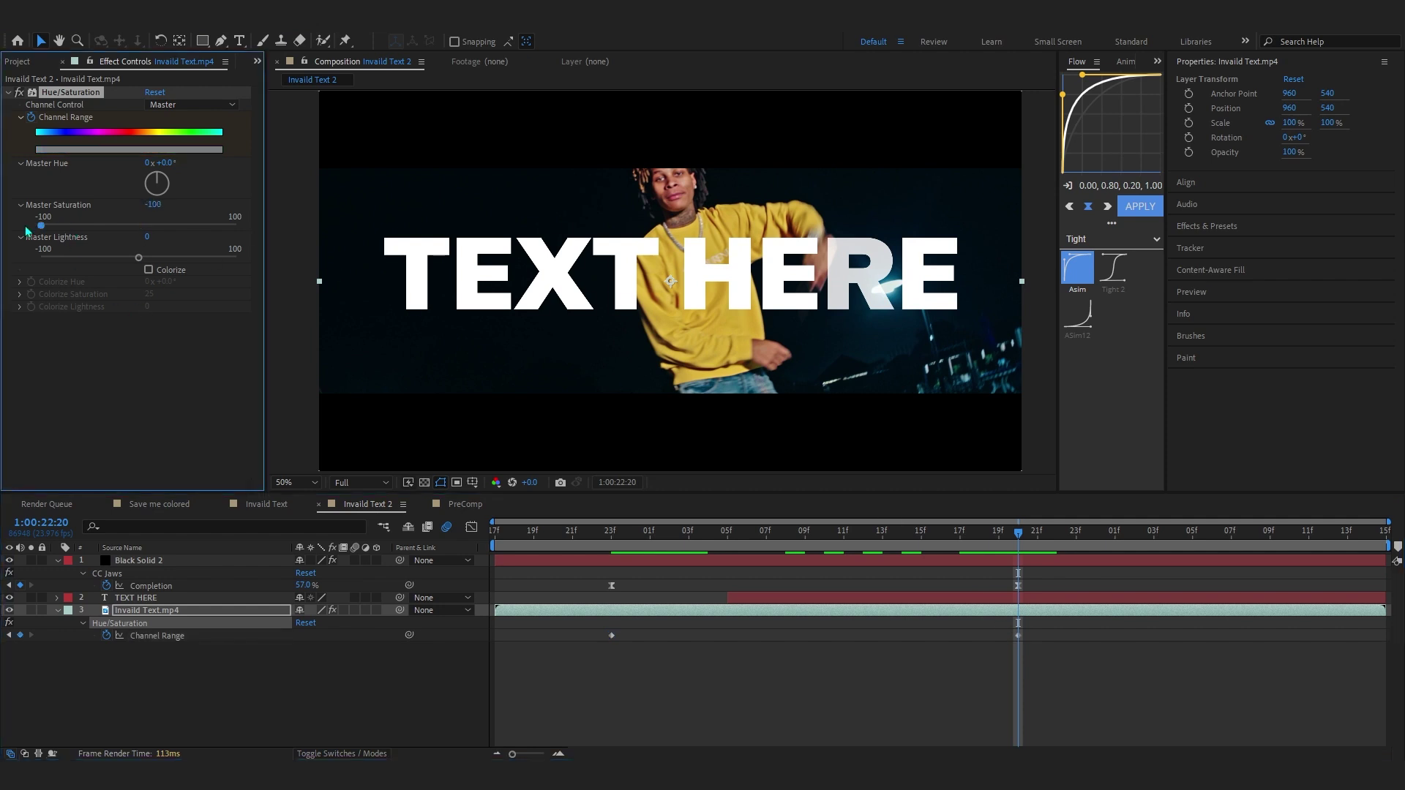
{"action": "left_click_drag", "start_coordinate": [74, 227], "coordinate": [19, 231]}
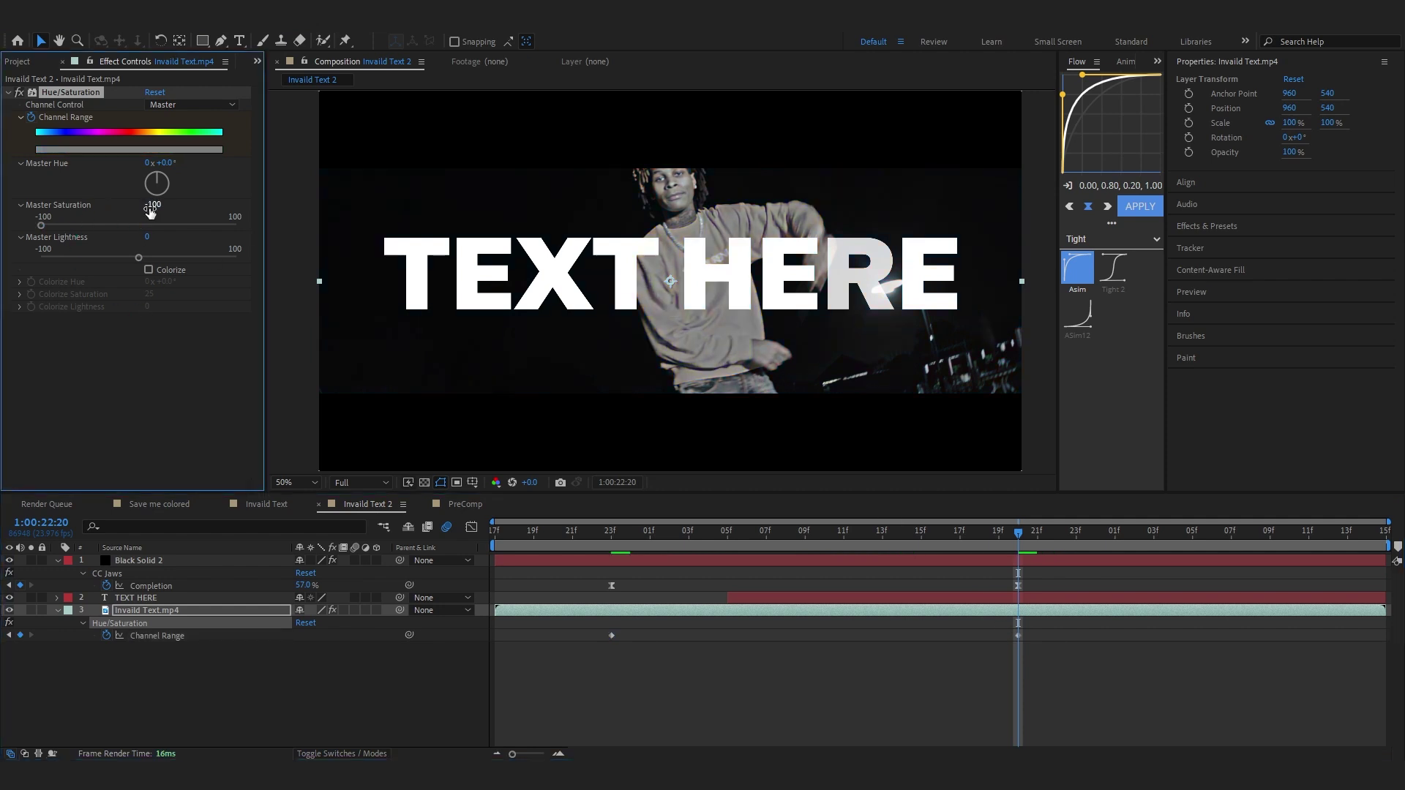
{"action": "left_click_drag", "start_coordinate": [1018, 534], "coordinate": [534, 706]}
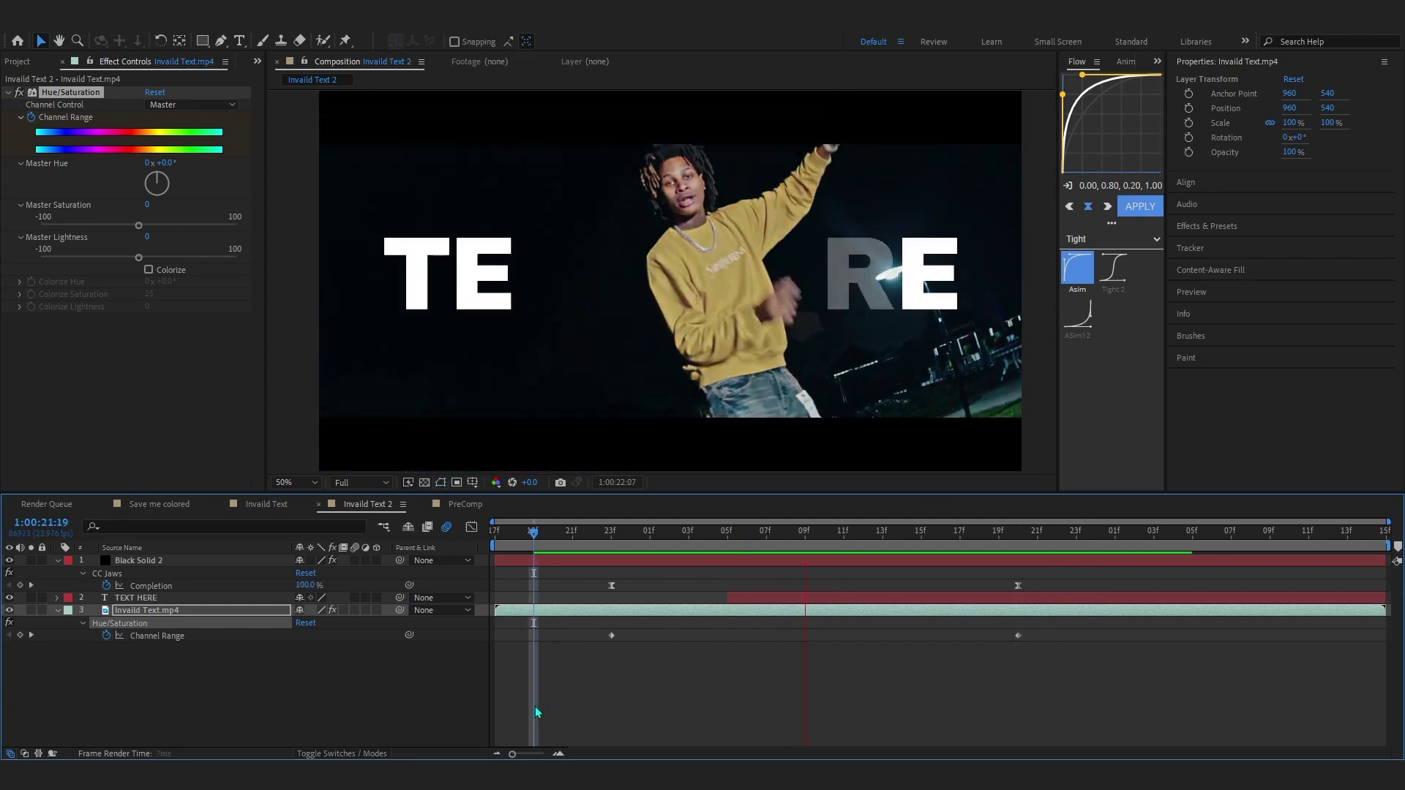
Apply Deep Glow to the TEXT HERE layer with Unmult on, Radius 686 and Exposure 0.48.
{"action": "left_click", "coordinate": [1000, 598]}
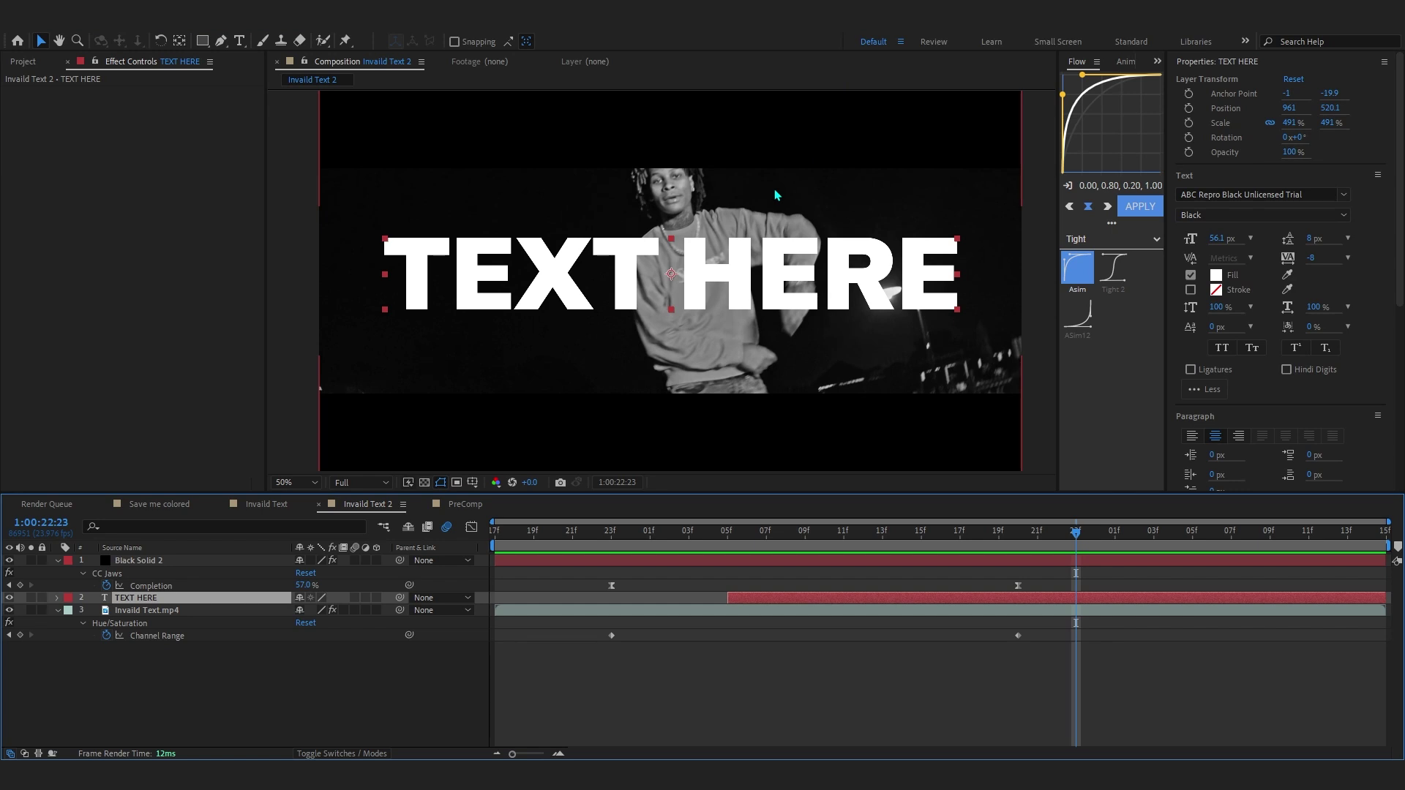
{"action": "key", "text": "ctrl+space"}
{"action": "type", "text": "deep"}
{"action": "left_click", "coordinate": [786, 210]}
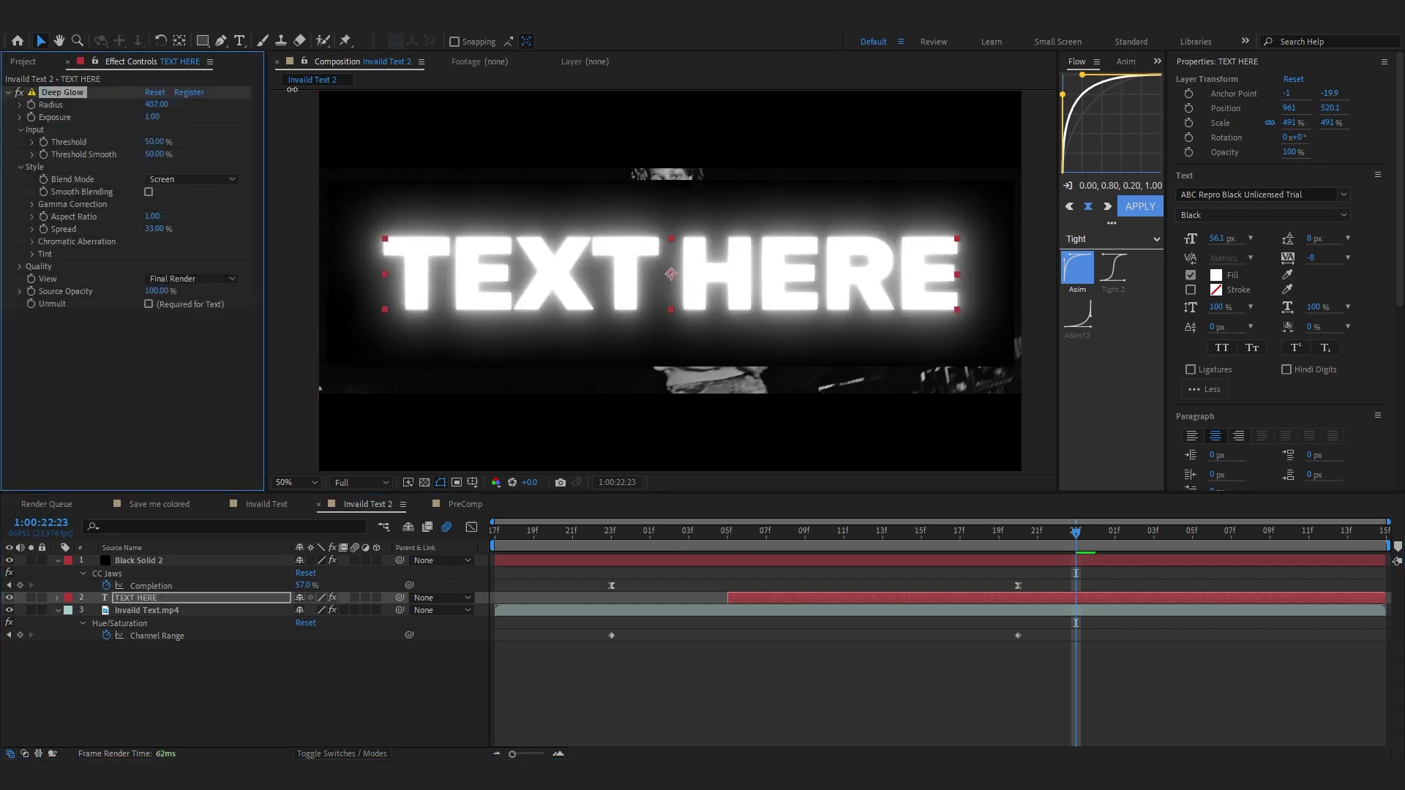
{"action": "left_click_drag", "start_coordinate": [292, 88], "coordinate": [441, 73]}
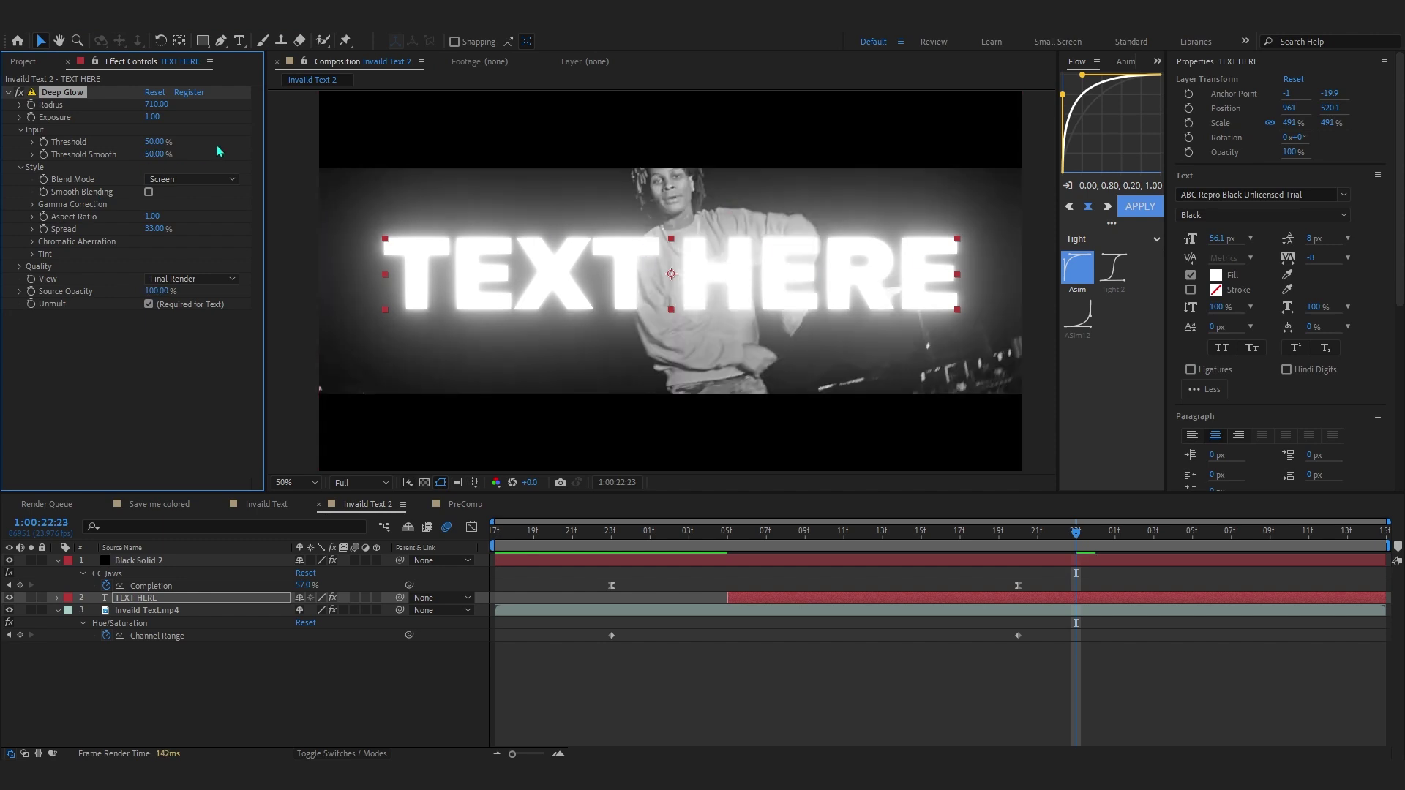
{"action": "left_click_drag", "start_coordinate": [153, 117], "coordinate": [118, 122]}
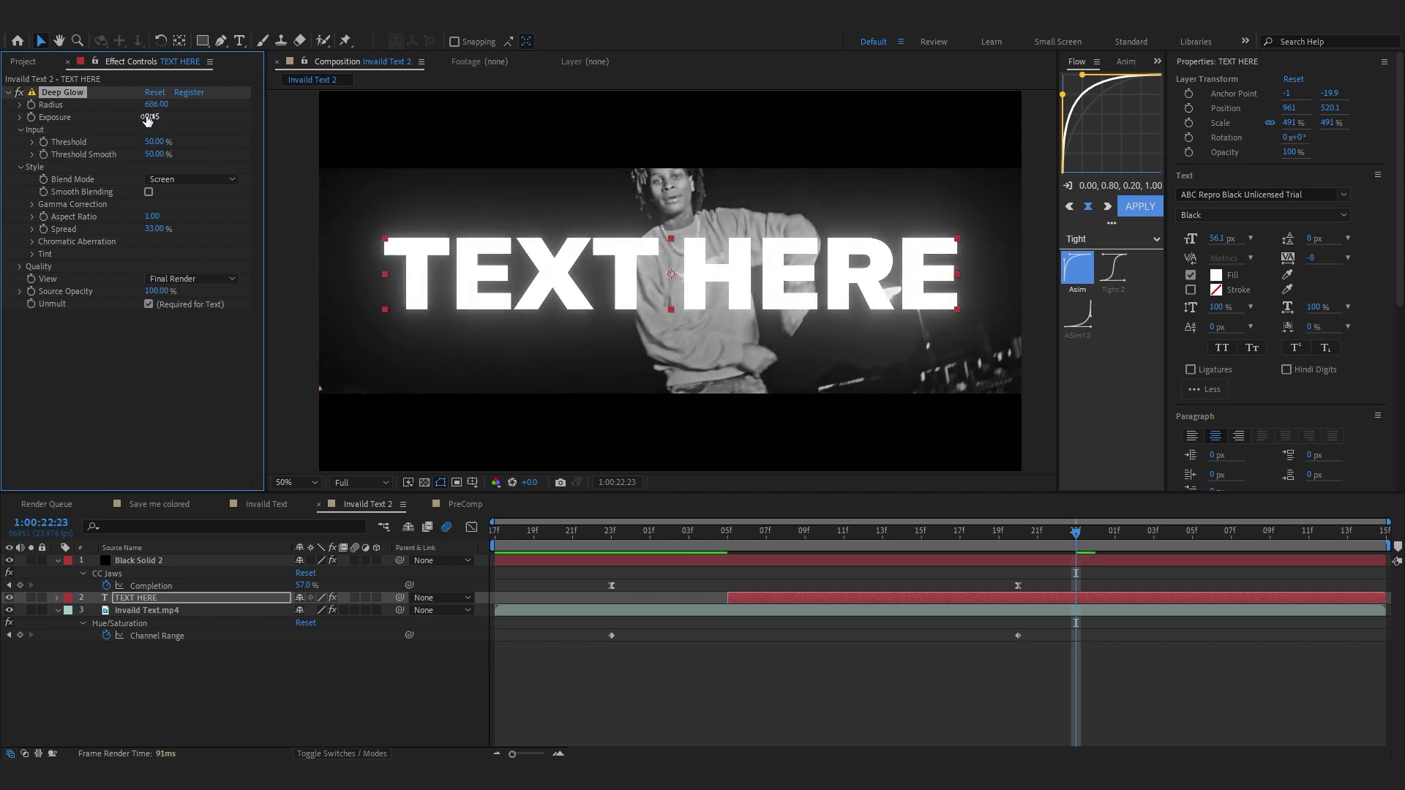
{"action": "left_click_drag", "start_coordinate": [151, 117], "coordinate": [155, 118]}
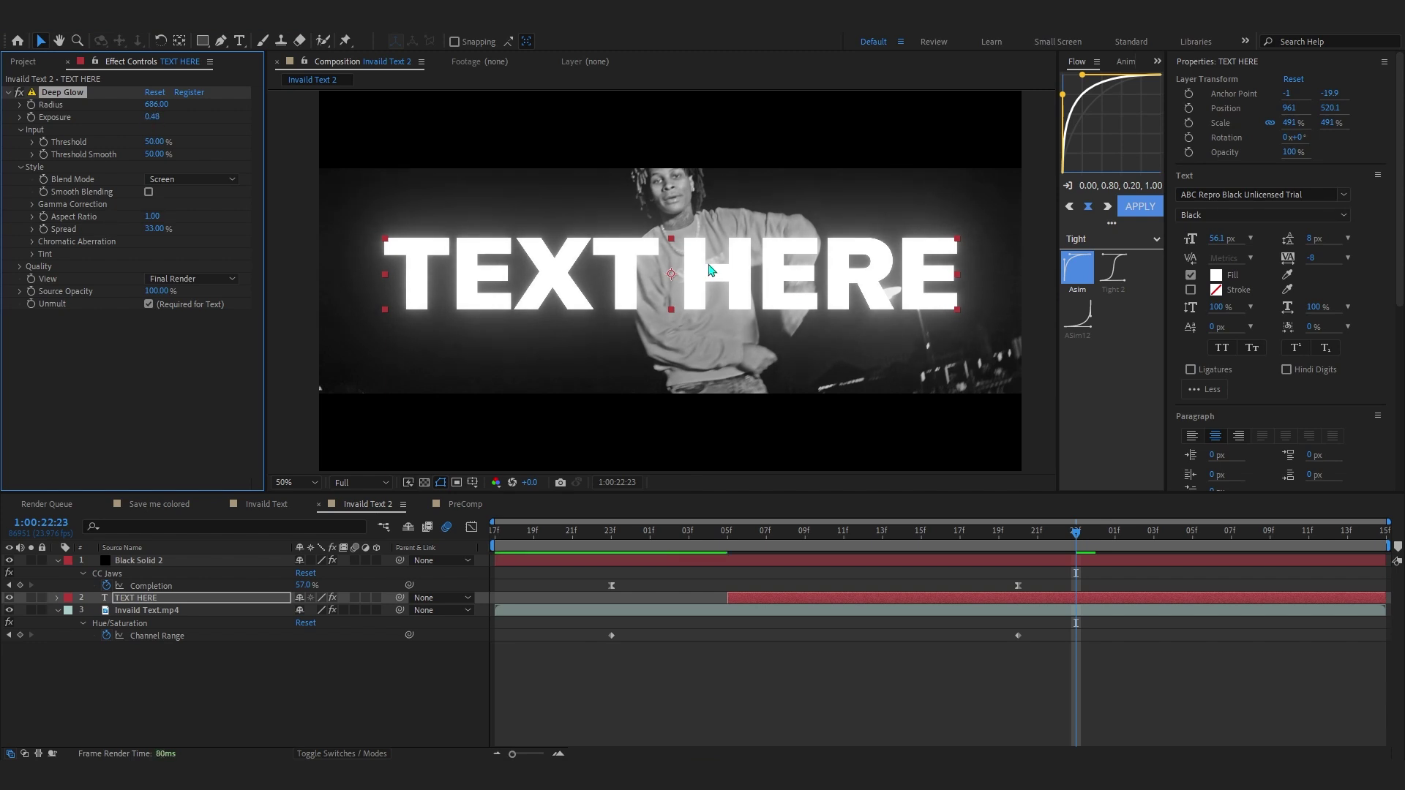
Apply Optics Compensation to TEXT HERE above Deep Glow, with Reverse Lens Distortion on and Field Of View about 62.6.
{"action": "key", "text": "ctrl+space"}
{"action": "type", "text": "opt"}
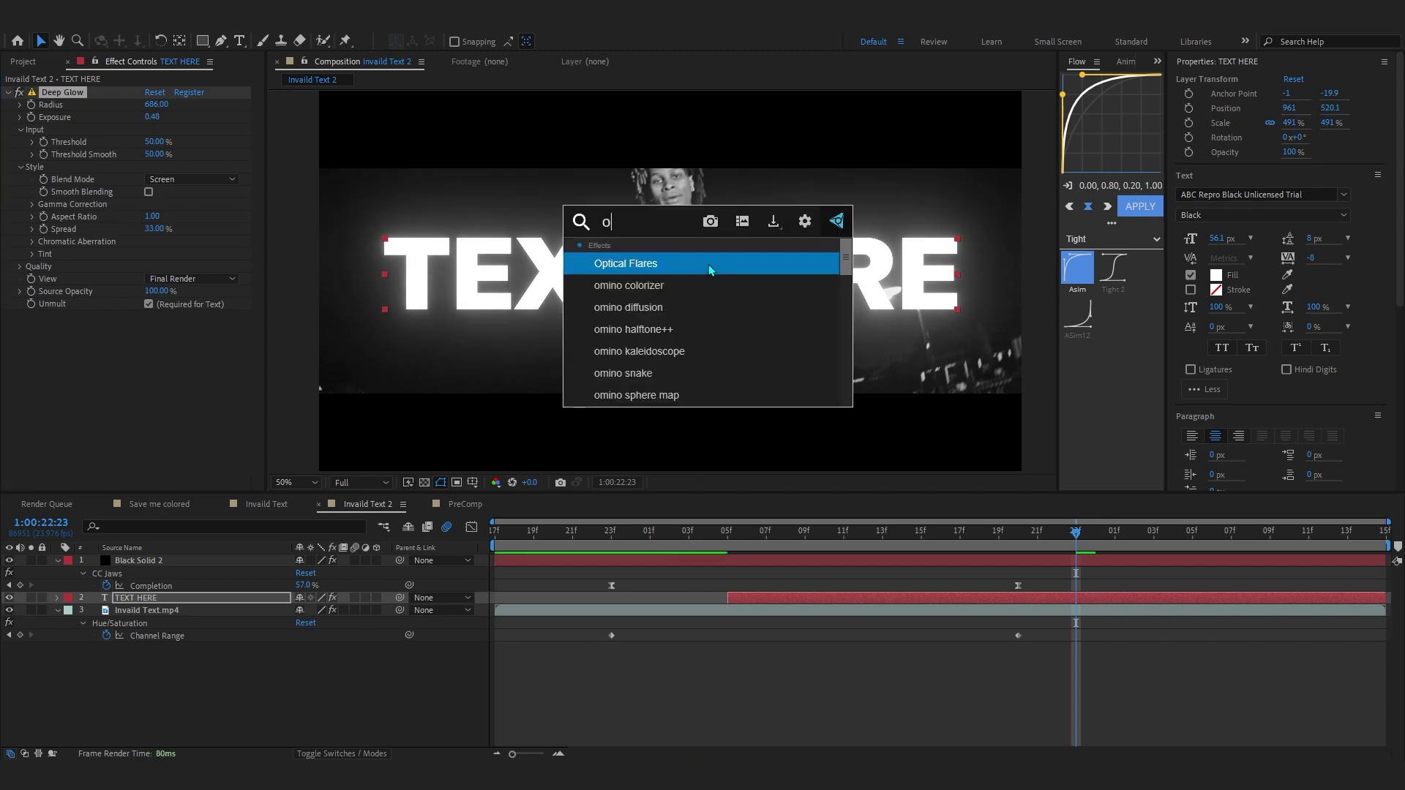
{"action": "left_click", "coordinate": [695, 304]}
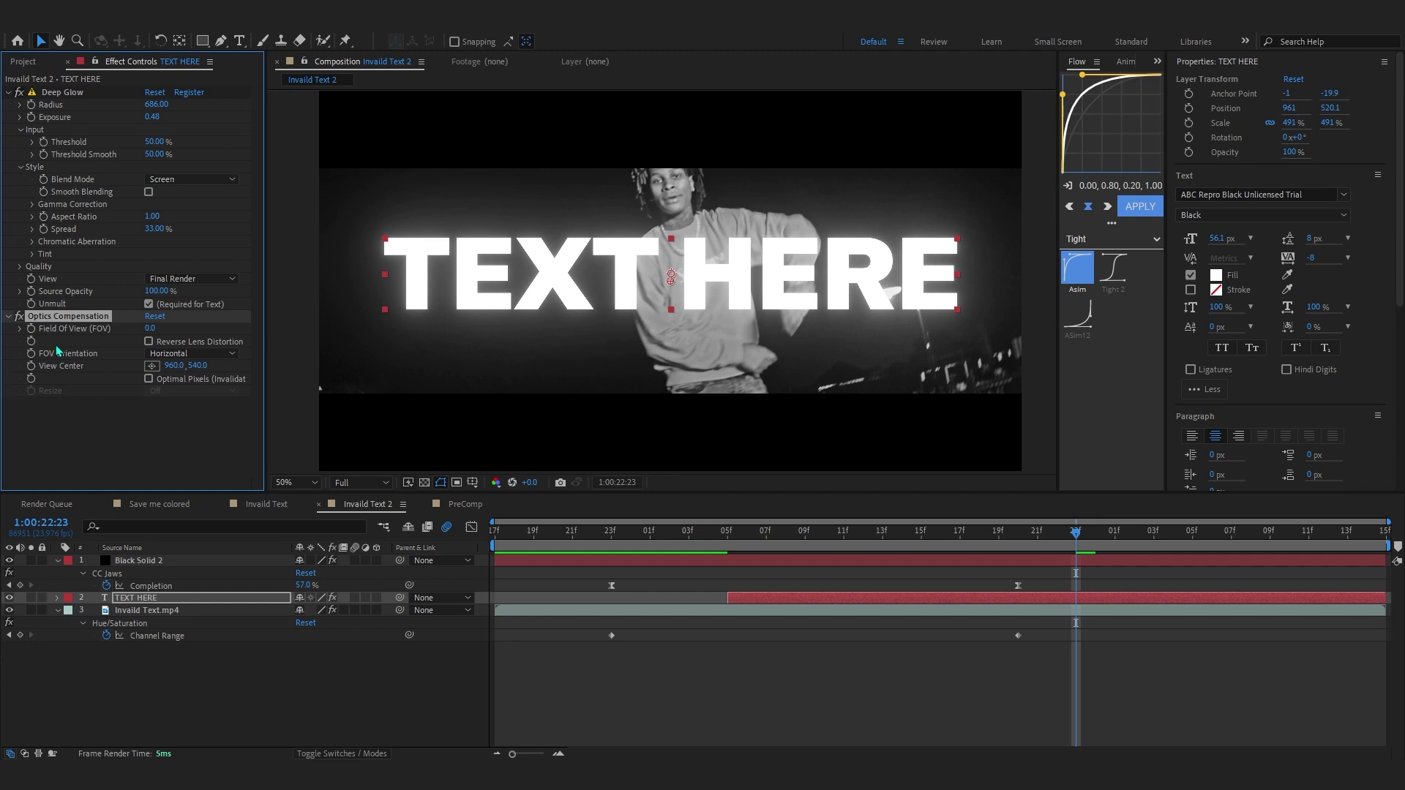
{"action": "left_click_drag", "start_coordinate": [70, 316], "coordinate": [610, 130]}
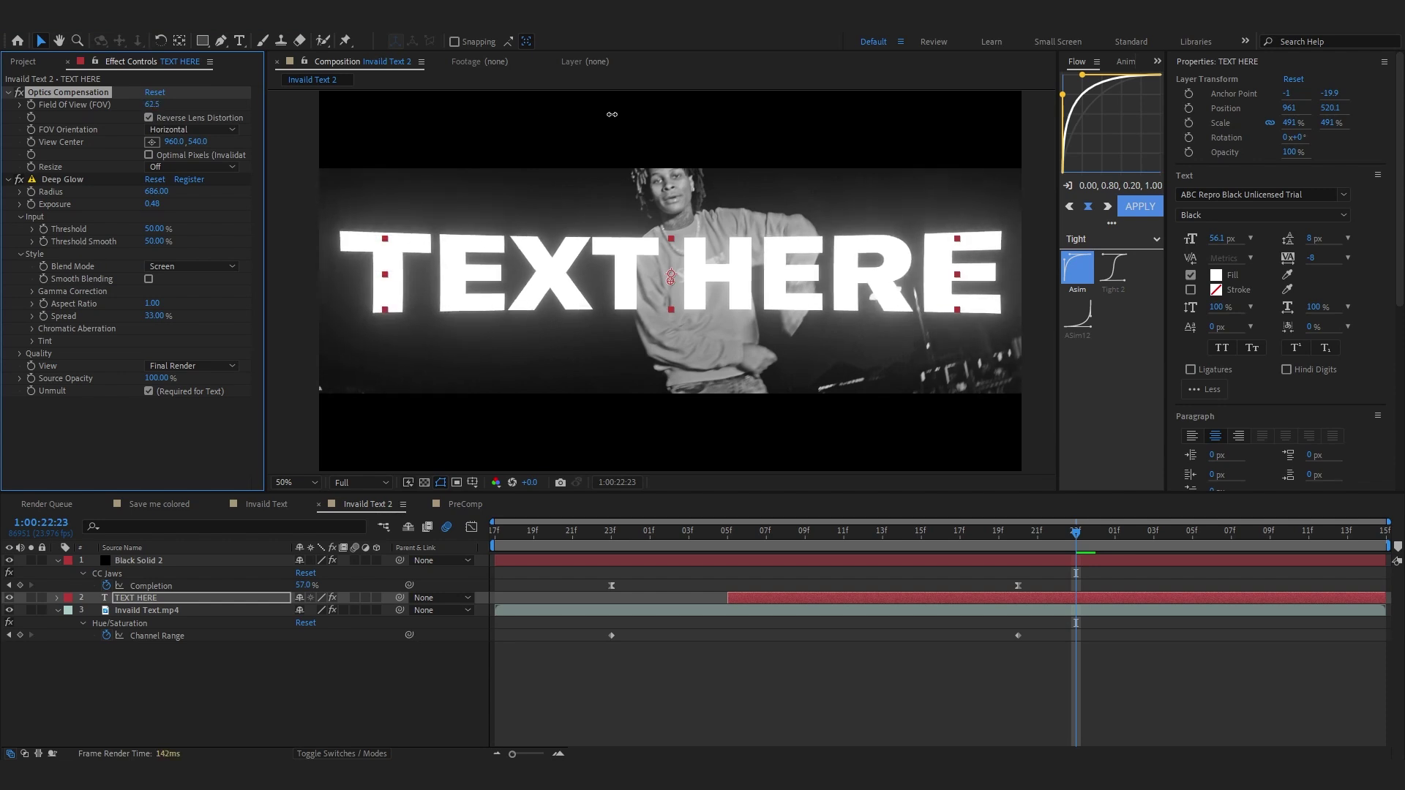
Scale the TEXT HERE layer to 478%, set Optics Compensation's Field Of View to 64.8, and preview the reveal.
{"action": "key", "text": "s"}
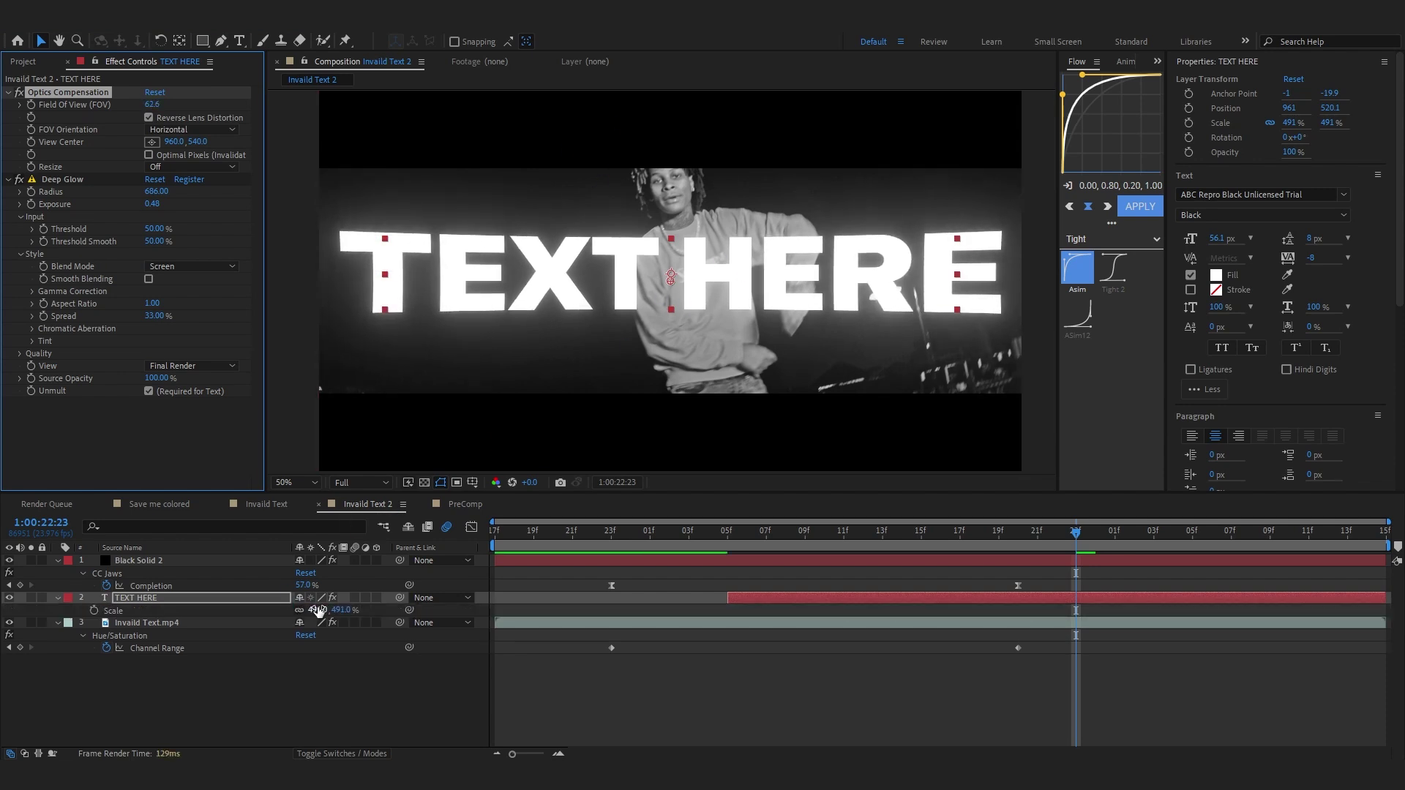
{"action": "left_click_drag", "start_coordinate": [317, 609], "coordinate": [279, 596]}
{"action": "left_click_drag", "start_coordinate": [151, 104], "coordinate": [181, 110]}
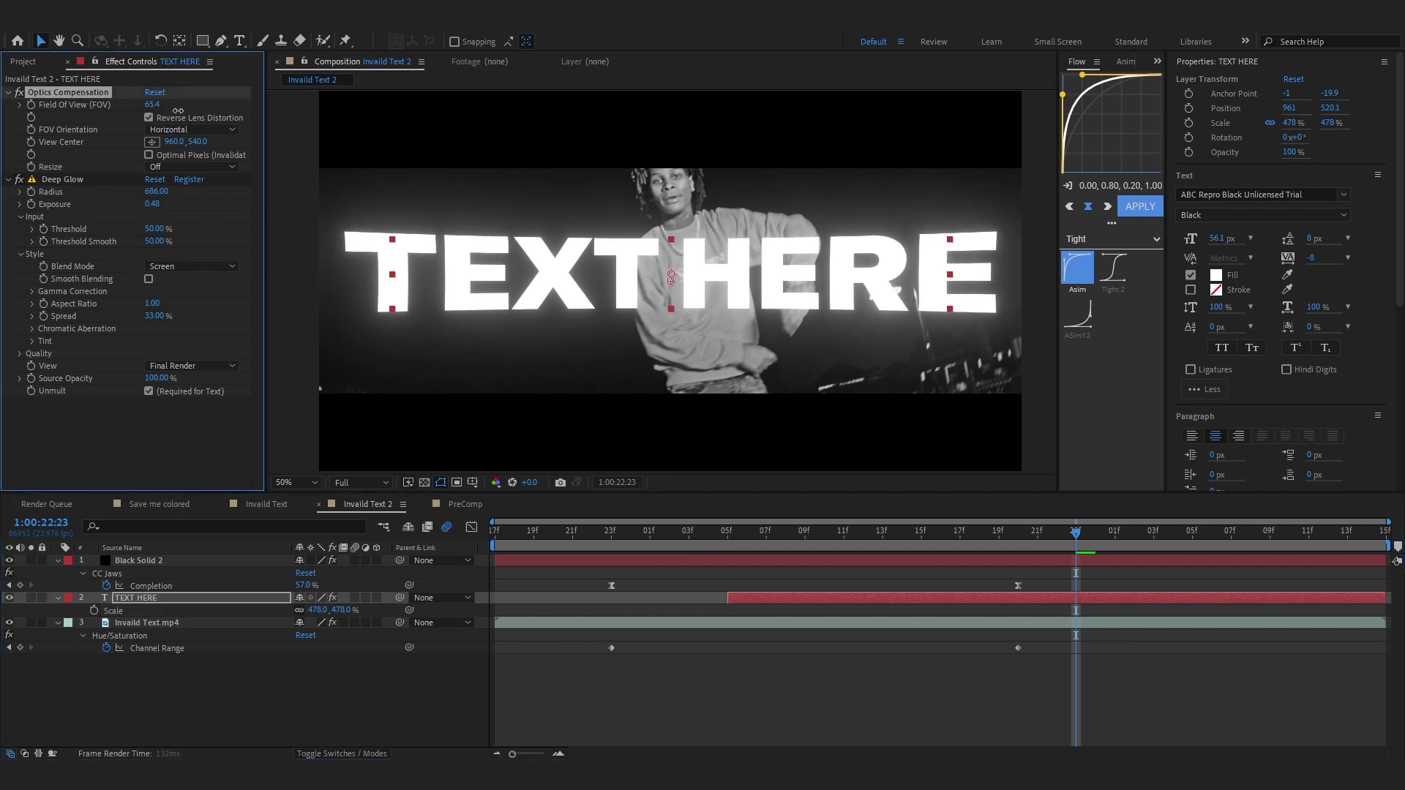
{"action": "key", "text": "space"}
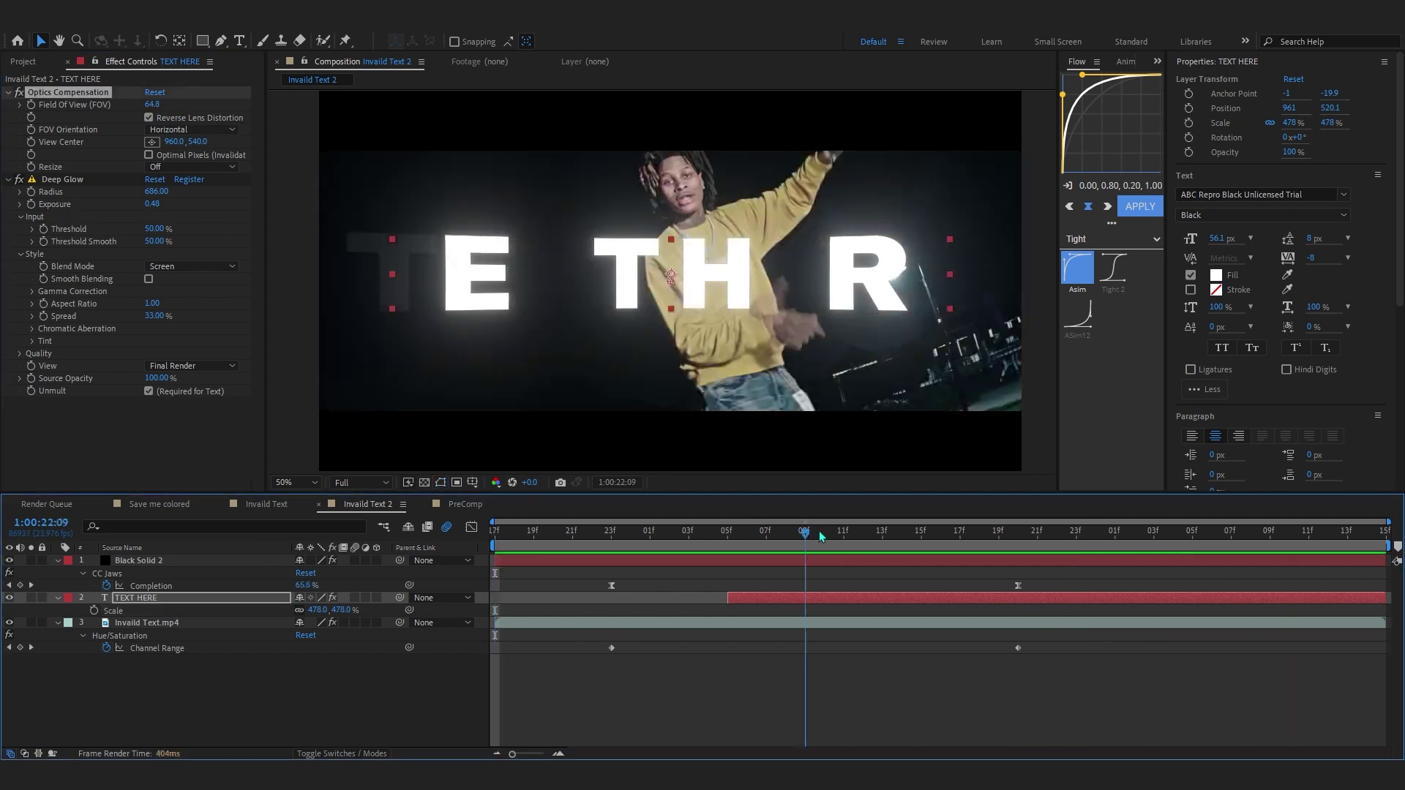
Apply Roughen Edges to TEXT HERE between Optics Compensation and Deep Glow, set Border to 3.20, and check the text edges.
{"action": "key", "text": "ctrl+space"}
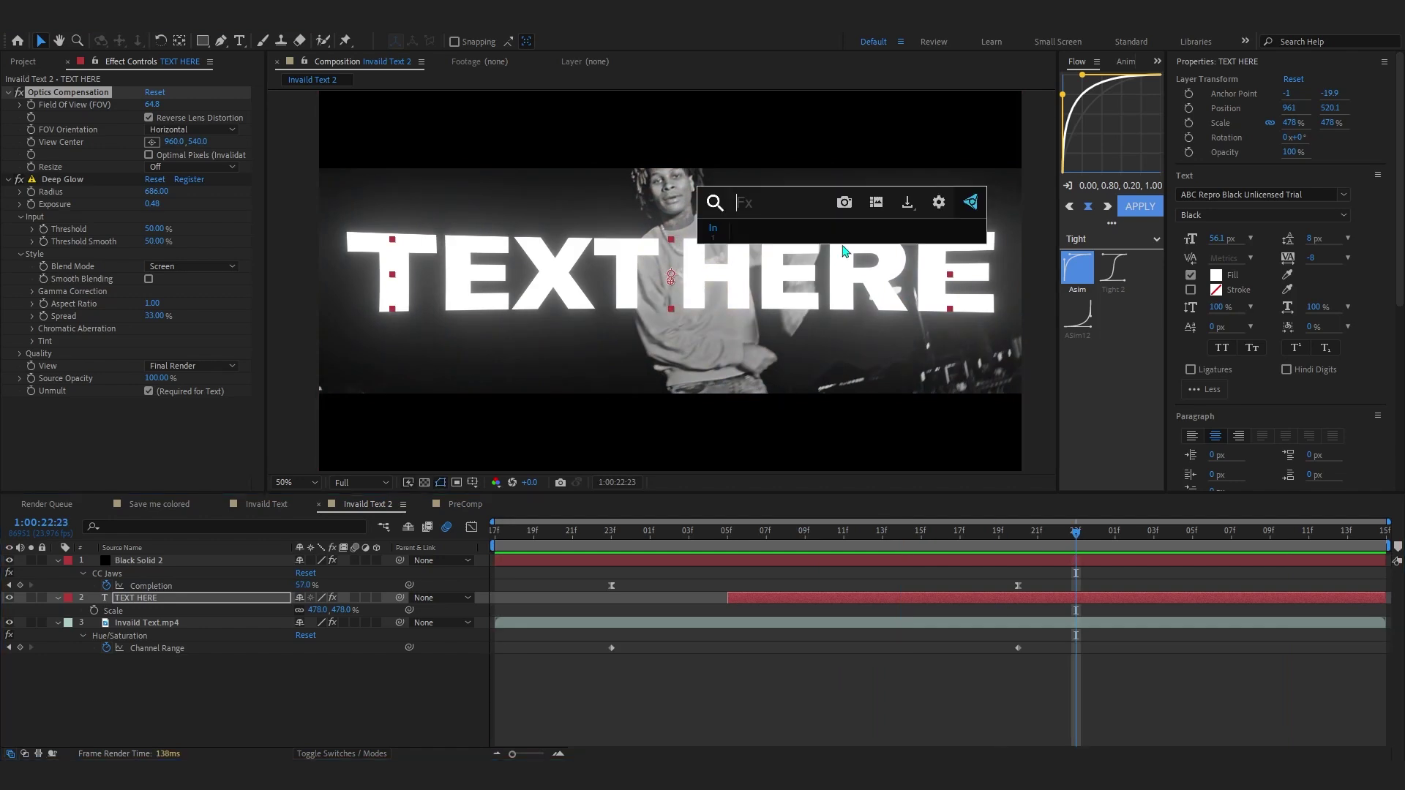
{"action": "type", "text": "roug"}
{"action": "key", "text": "Return"}
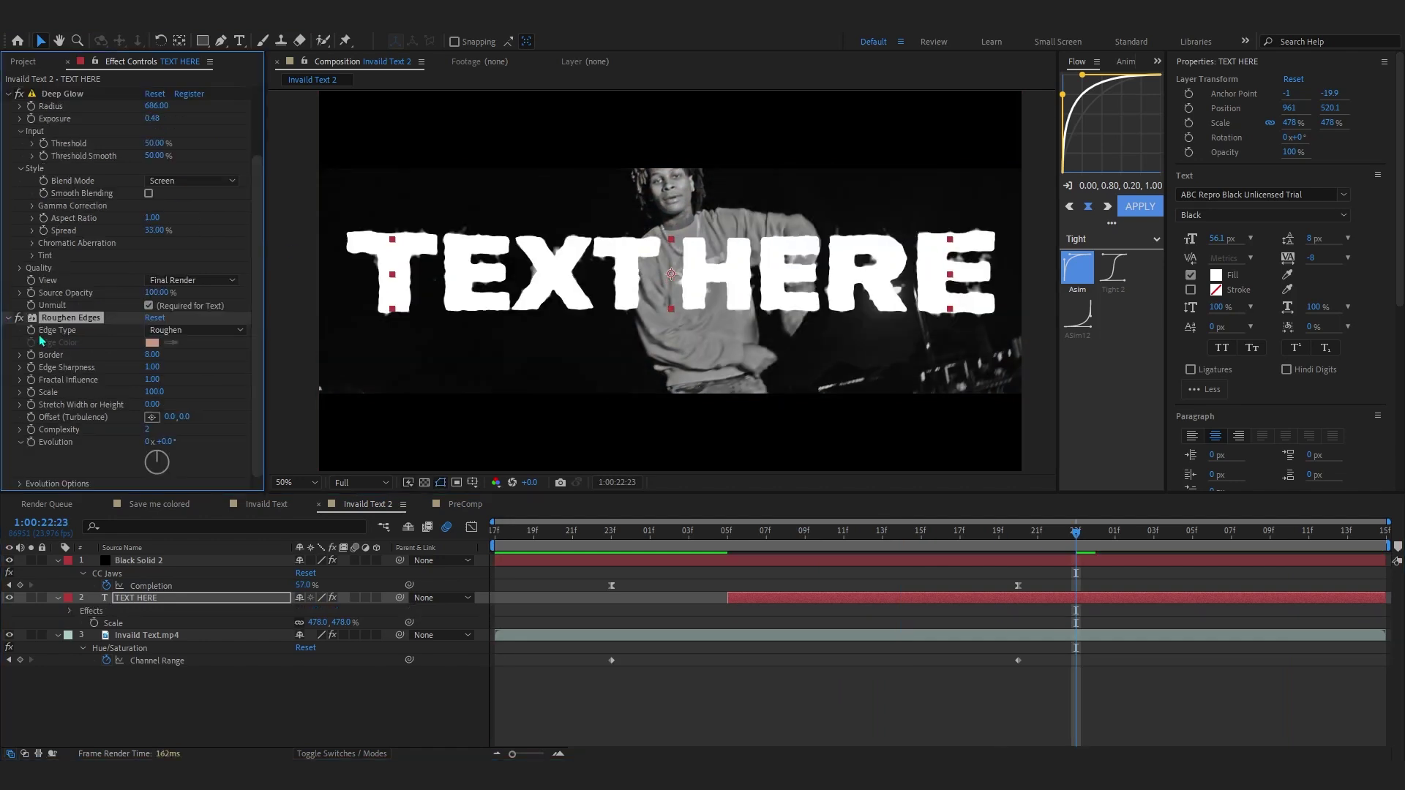
{"action": "scroll", "coordinate": [40, 341], "scroll_direction": "up", "scroll_amount": 2}
{"action": "left_click_drag", "start_coordinate": [77, 400], "coordinate": [128, 168]}
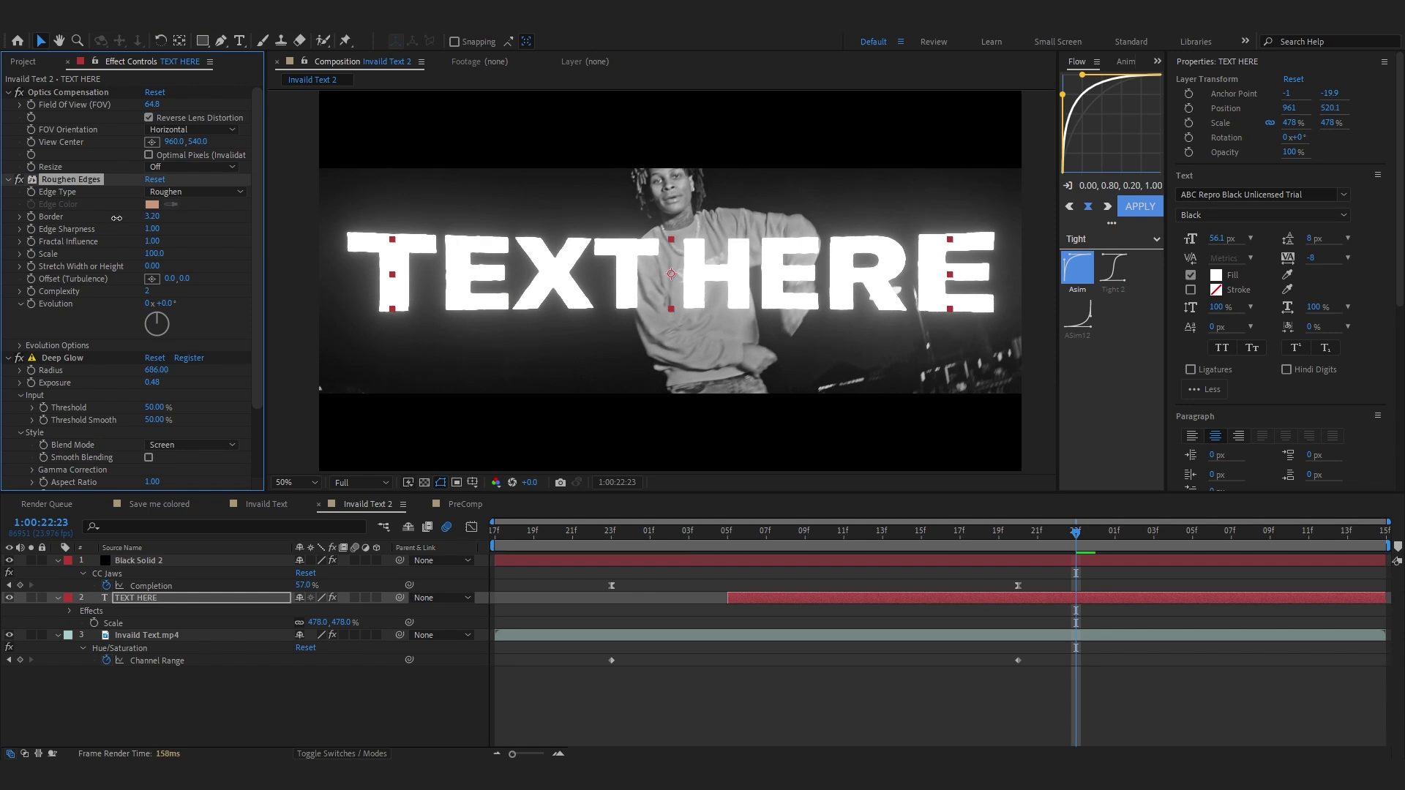
{"action": "scroll", "coordinate": [479, 246], "scroll_direction": "up", "scroll_amount": 1}
{"action": "left_click_drag", "start_coordinate": [500, 256], "coordinate": [764, 241]}
{"action": "scroll", "coordinate": [681, 325], "scroll_direction": "down", "scroll_amount": 2}
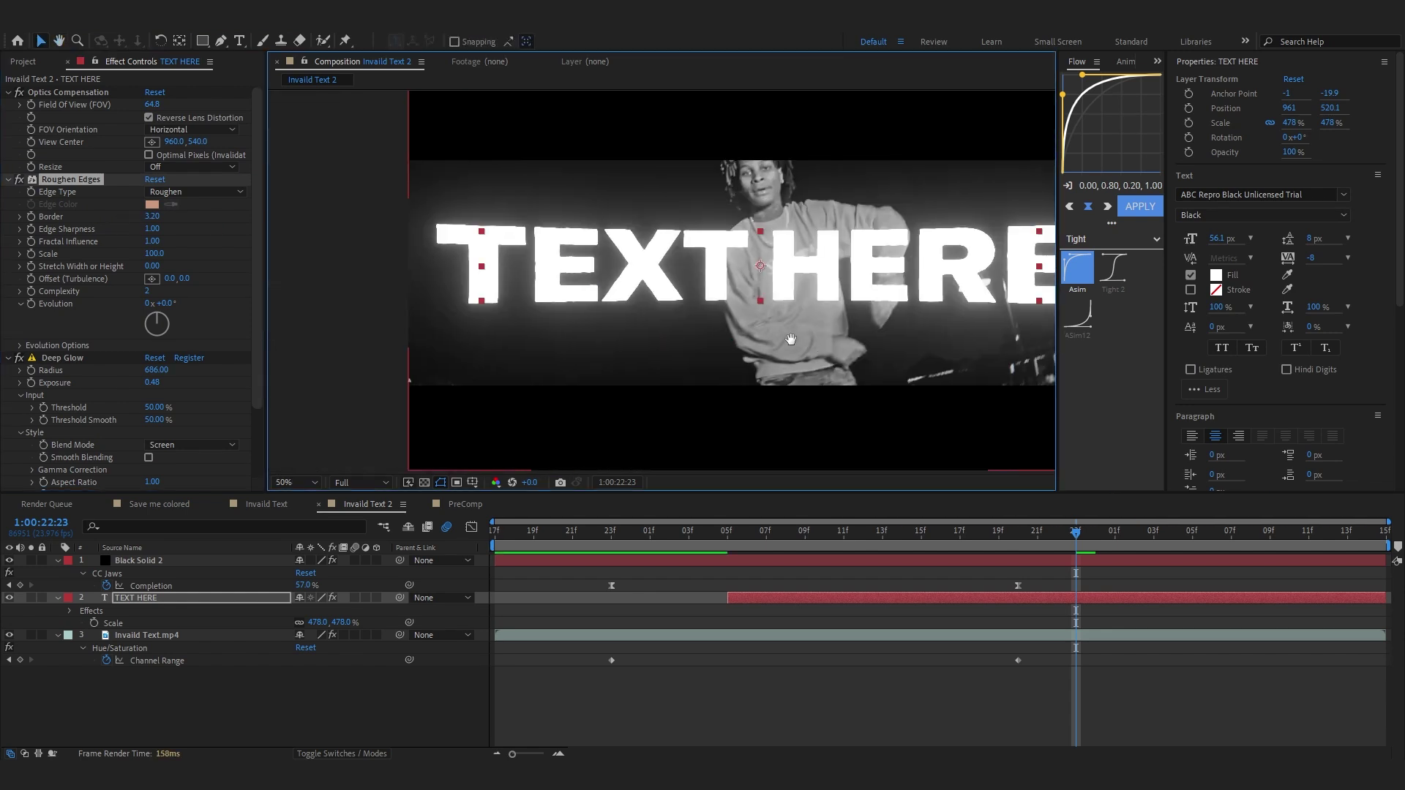
{"action": "left_click_drag", "start_coordinate": [1075, 588], "coordinate": [957, 588]}
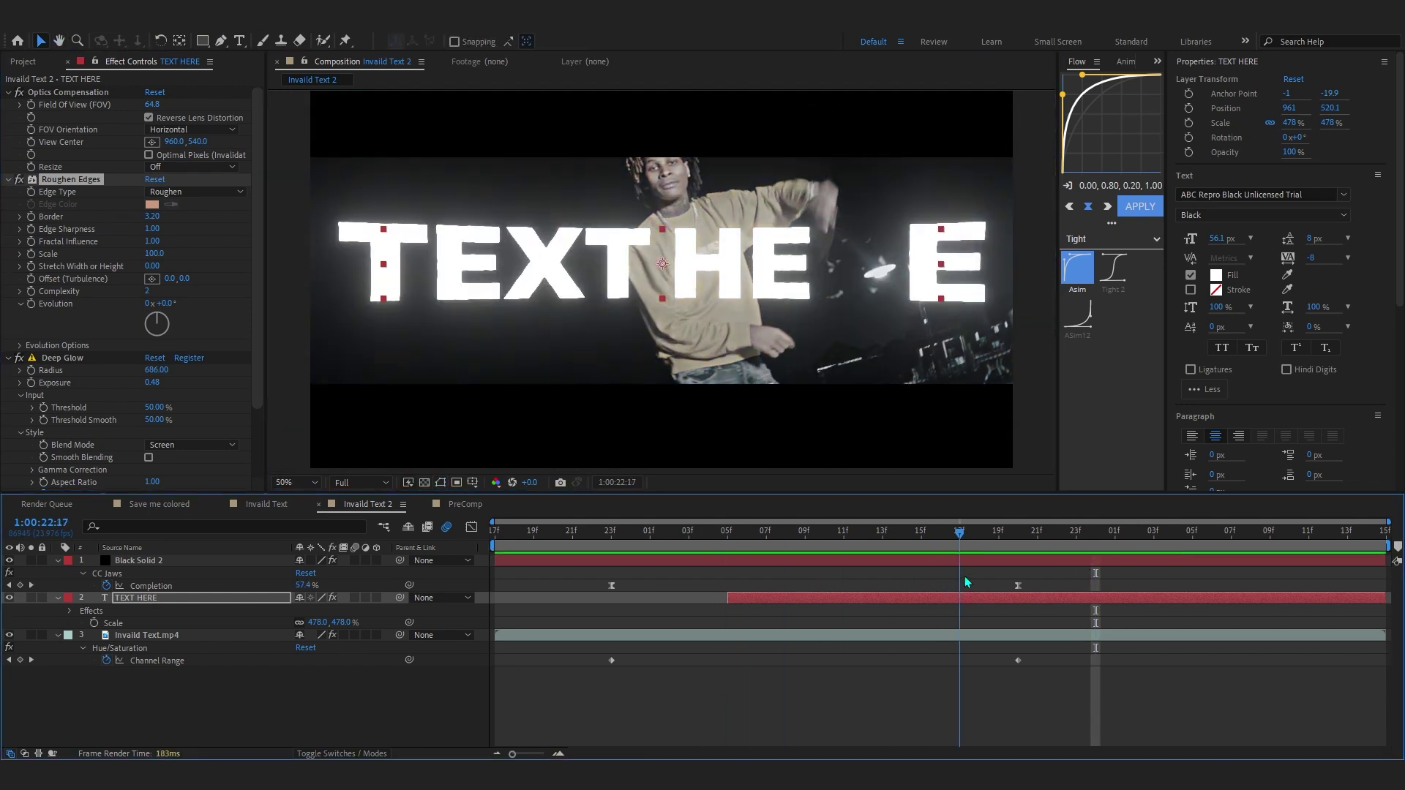
Collapse the layer properties and add a new adjustment layer directly below Black Solid 2.
{"action": "left_click", "coordinate": [864, 674]}
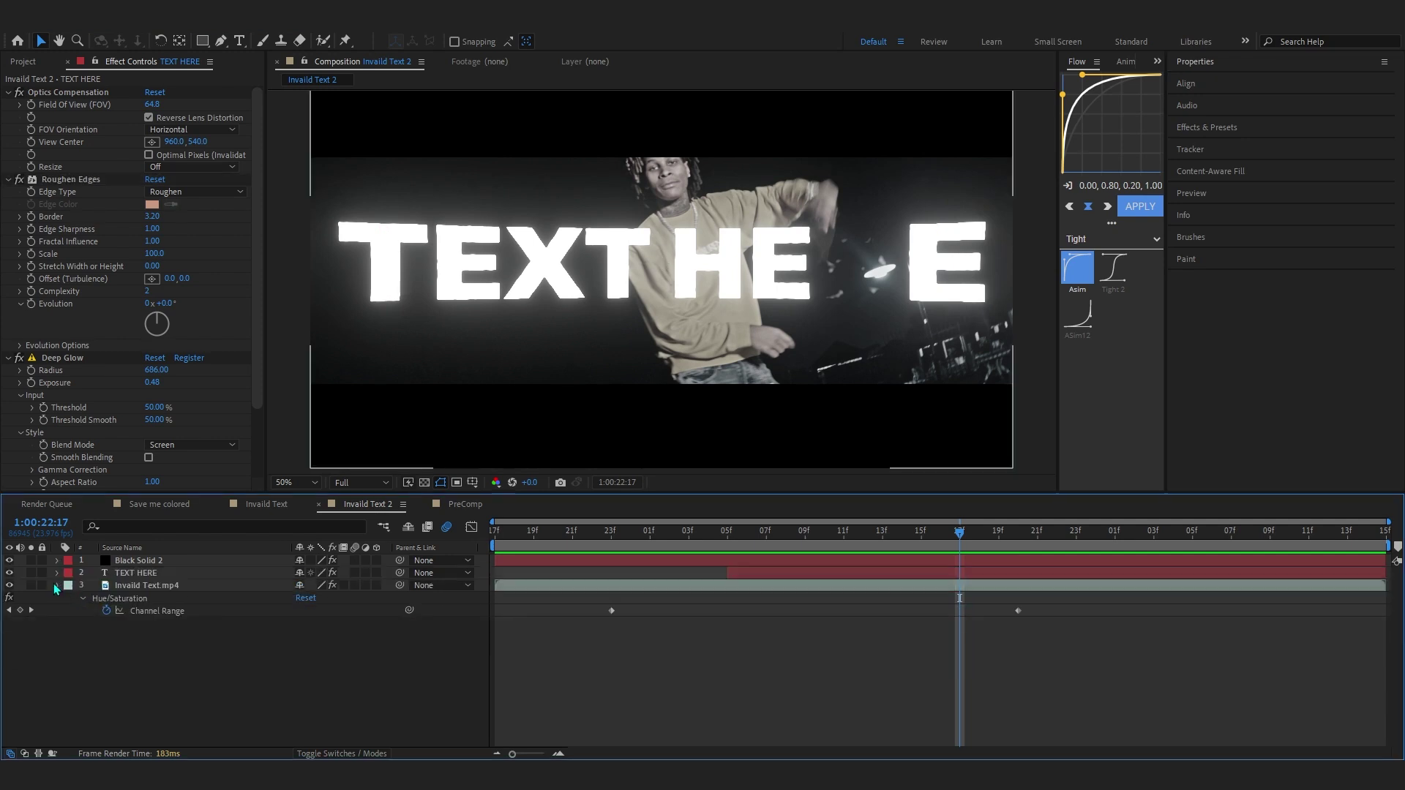
{"action": "left_click", "coordinate": [57, 586]}
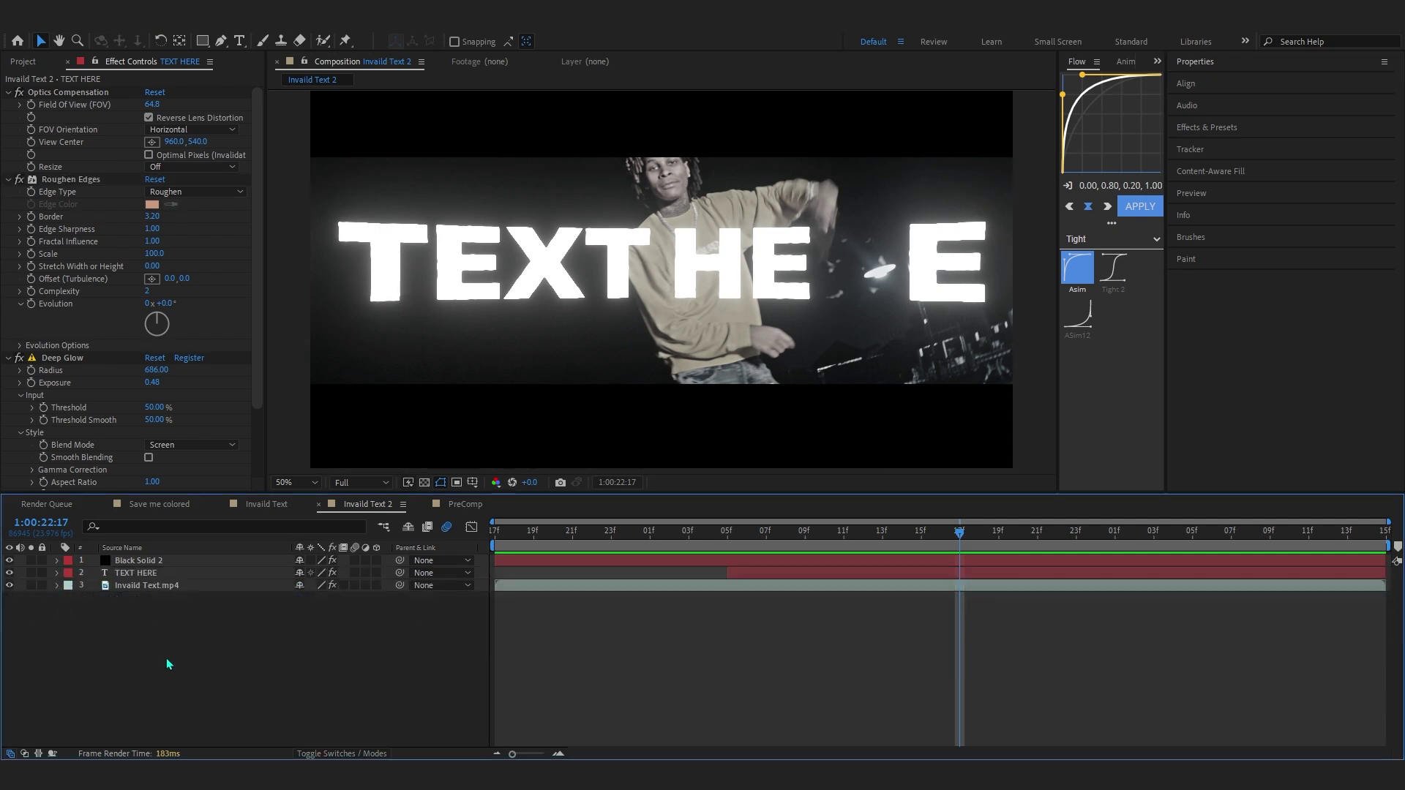
{"action": "right_click", "coordinate": [173, 630]}
{"action": "mouse_move", "coordinate": [234, 455]}
{"action": "left_click", "coordinate": [483, 571]}
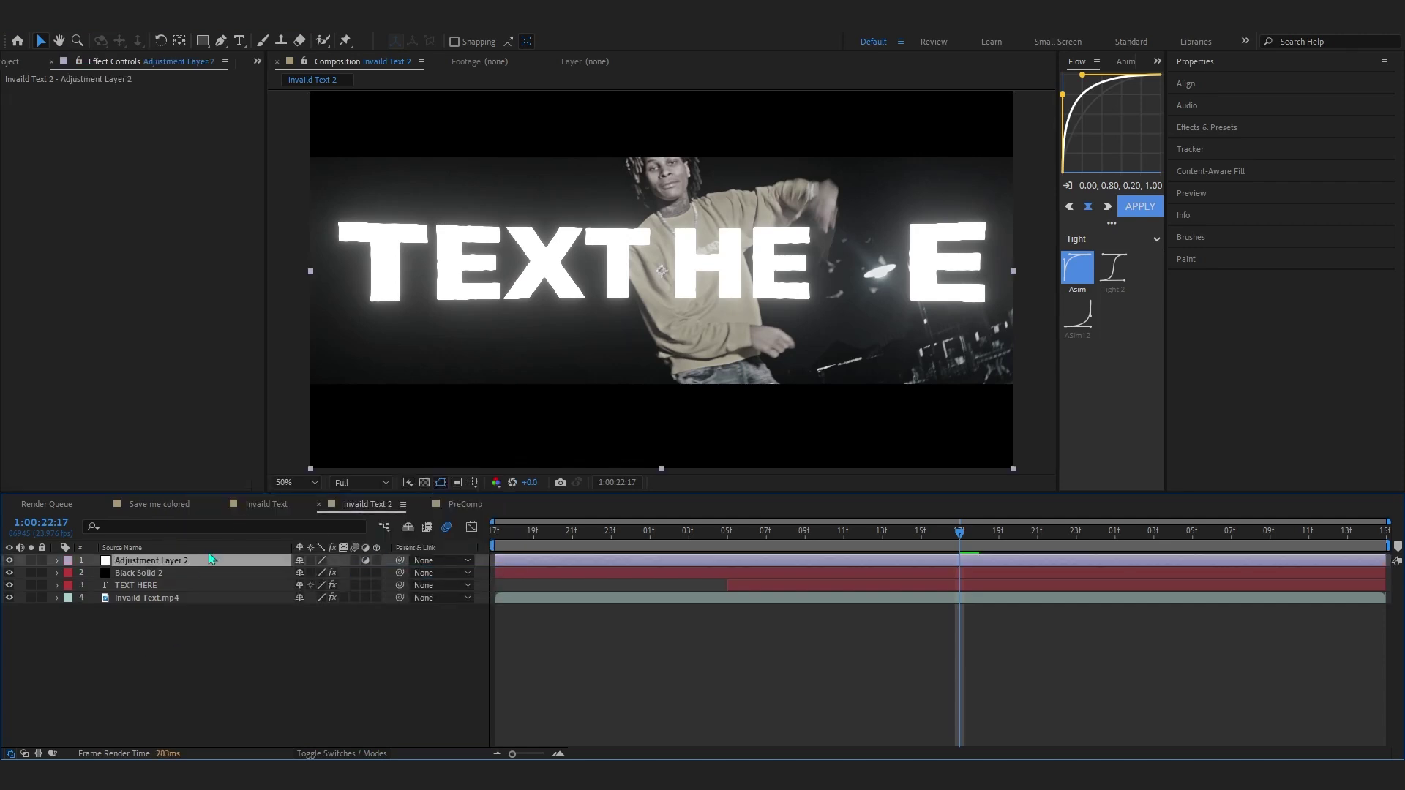
{"action": "left_click_drag", "start_coordinate": [182, 564], "coordinate": [179, 580]}
Apply the Chroma Transition 1 user preset to the adjustment layer with the playhead at 1:00:21:23.
{"action": "left_click_drag", "start_coordinate": [651, 531], "coordinate": [611, 622]}
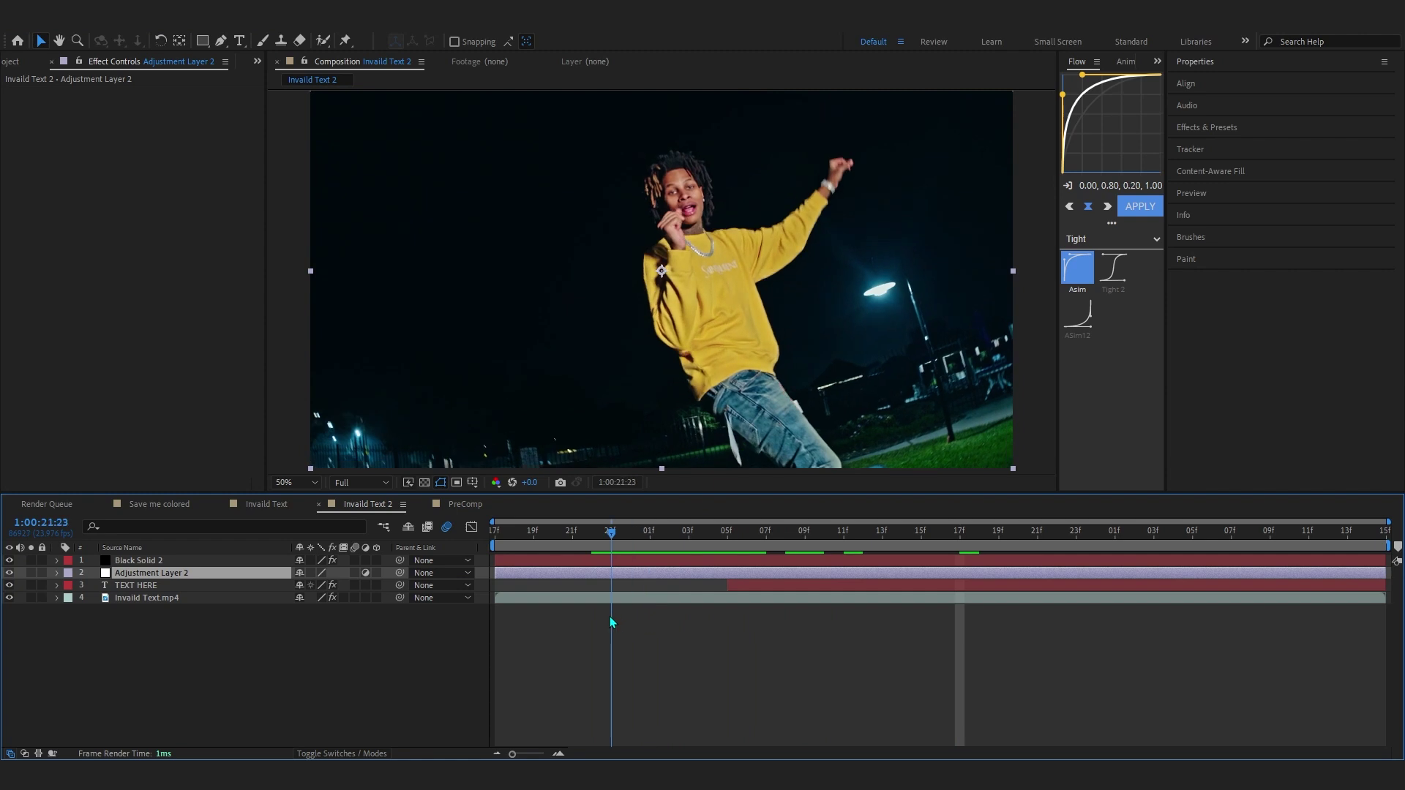
{"action": "left_click", "coordinate": [1188, 129]}
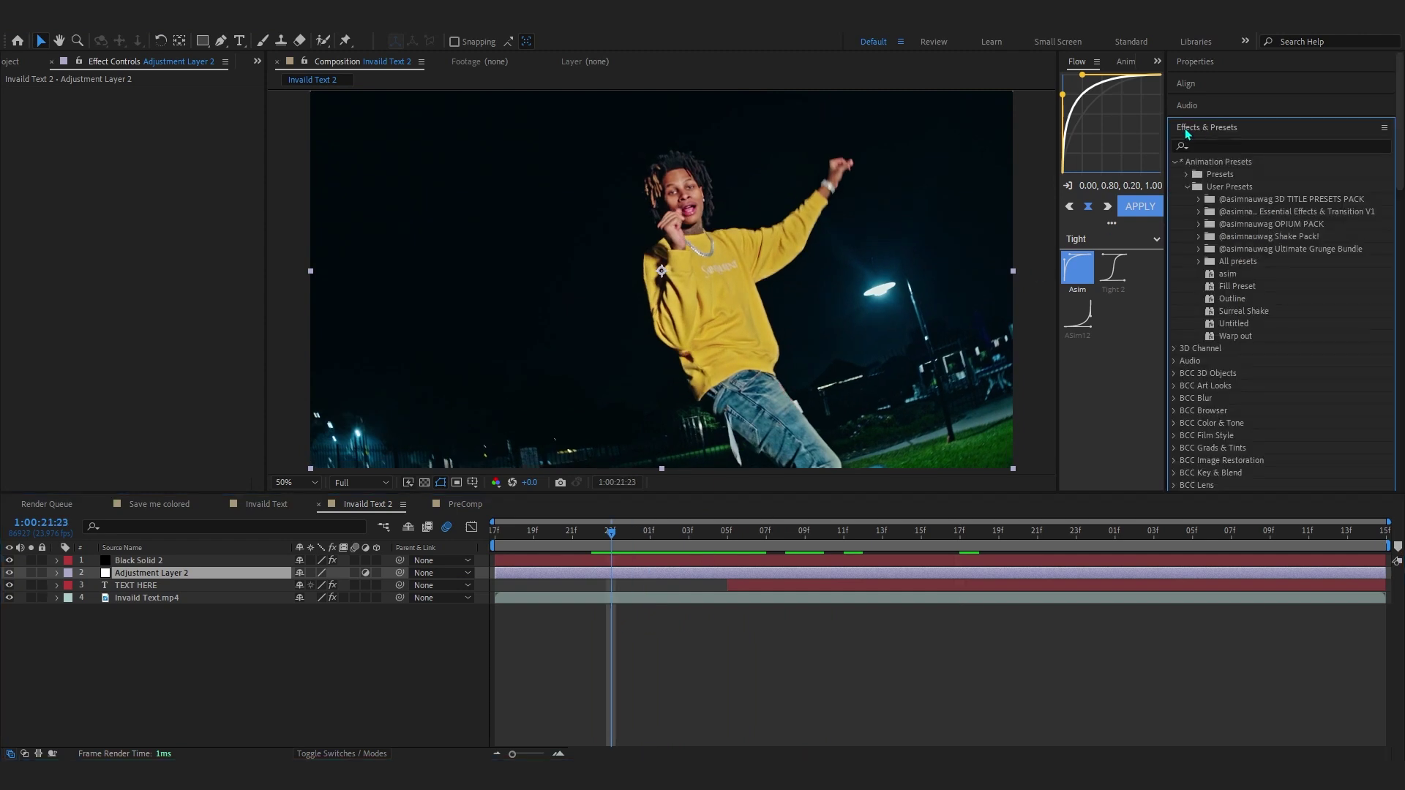
{"action": "left_click", "coordinate": [1199, 212]}
{"action": "scroll", "coordinate": [1280, 219], "scroll_direction": "down", "scroll_amount": 2}
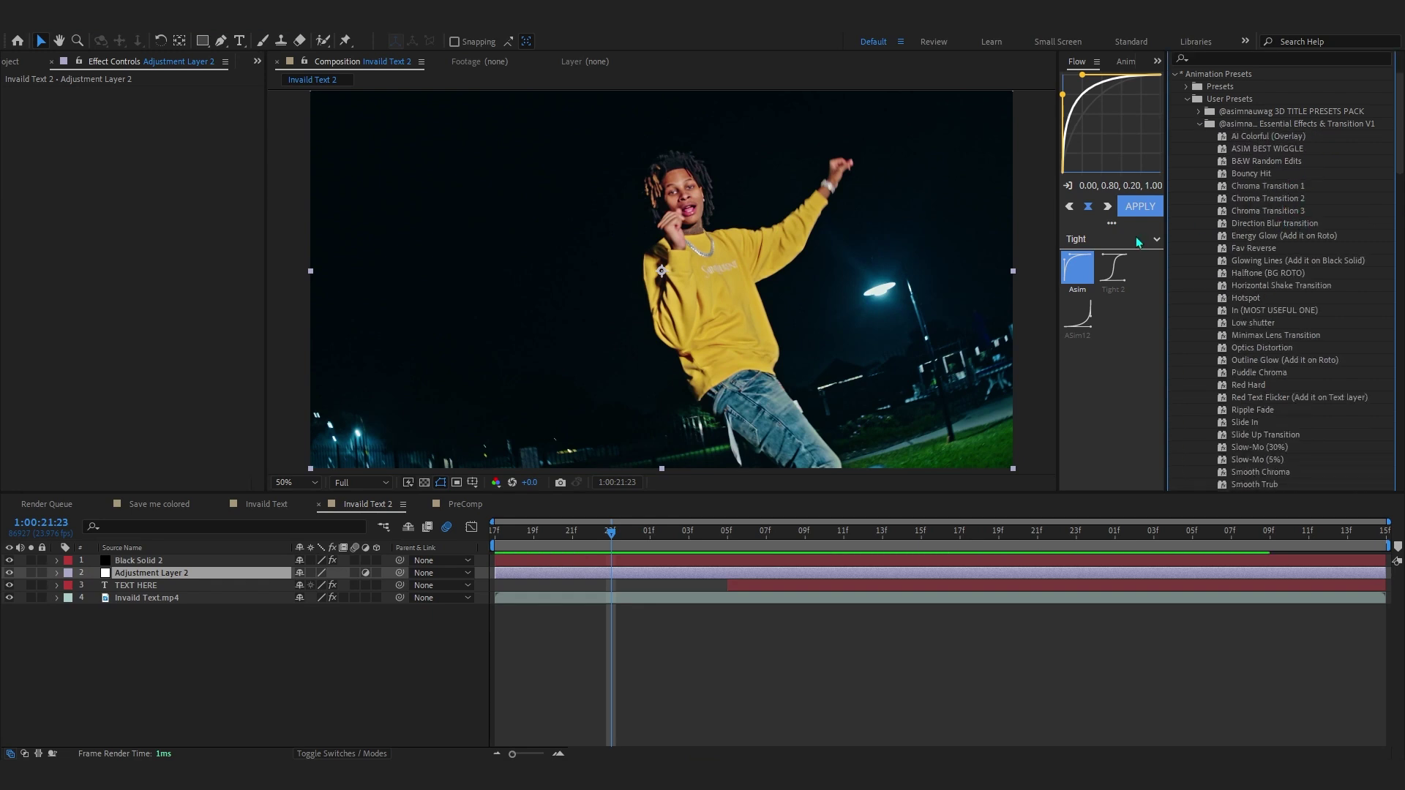
{"action": "double_click", "coordinate": [1268, 188]}
Shift all the transition preset's keyframes earlier so the first ones sit at 1:00:21:20, and preview the transition.
{"action": "left_click", "coordinate": [746, 530]}
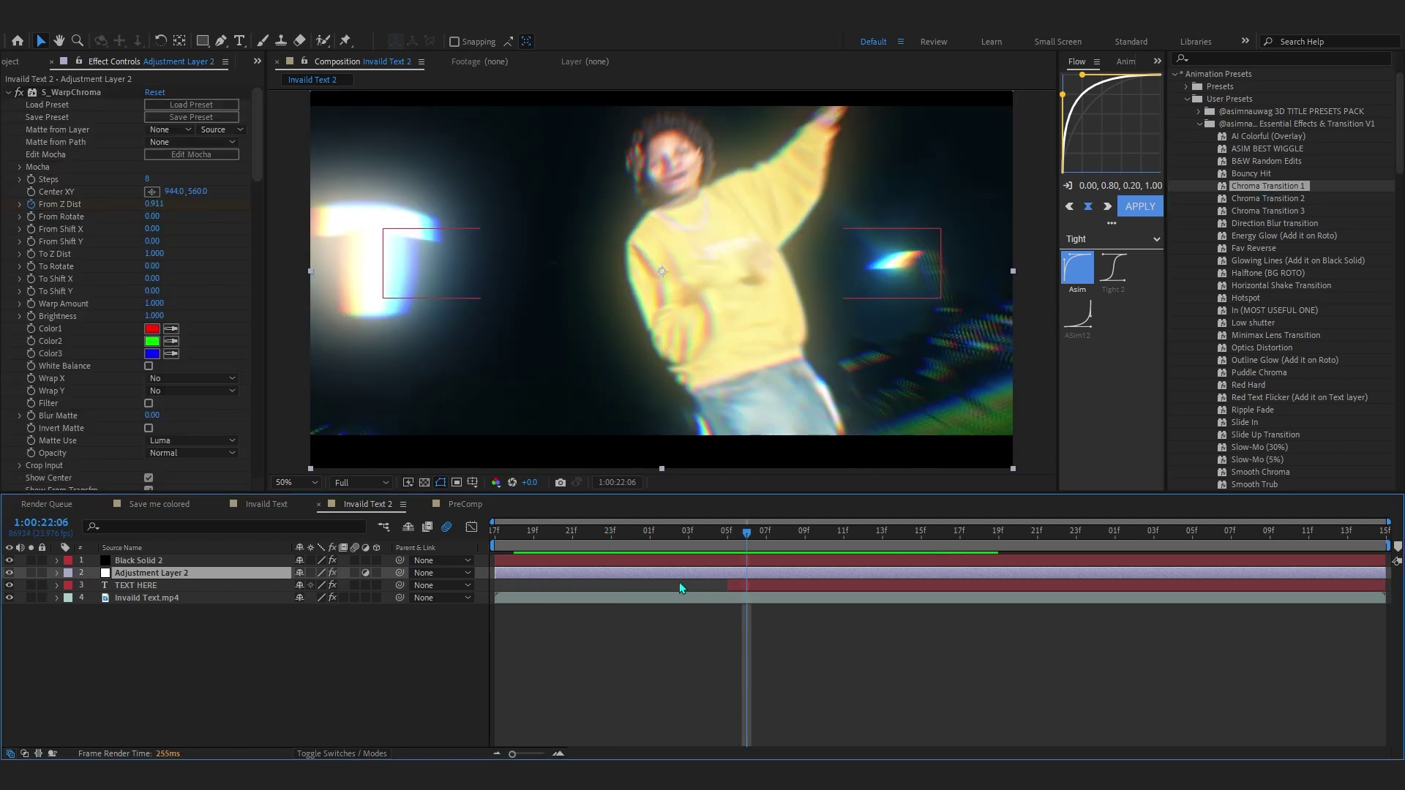
{"action": "key", "text": "u"}
{"action": "left_click_drag", "start_coordinate": [553, 593], "coordinate": [1307, 704]}
{"action": "left_click_drag", "start_coordinate": [1270, 626], "coordinate": [1215, 625]}
{"action": "left_click", "coordinate": [556, 534]}
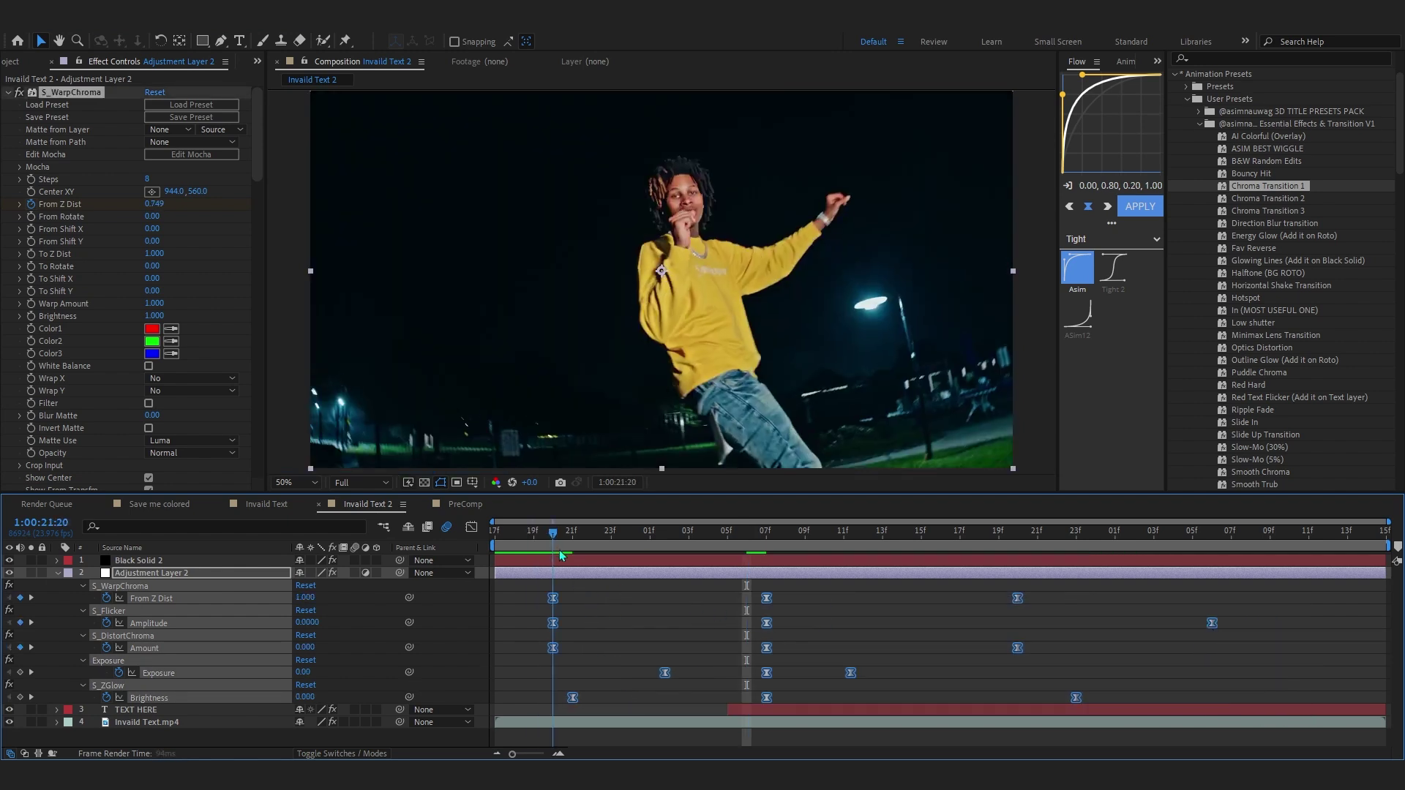
{"action": "key", "text": "space"}
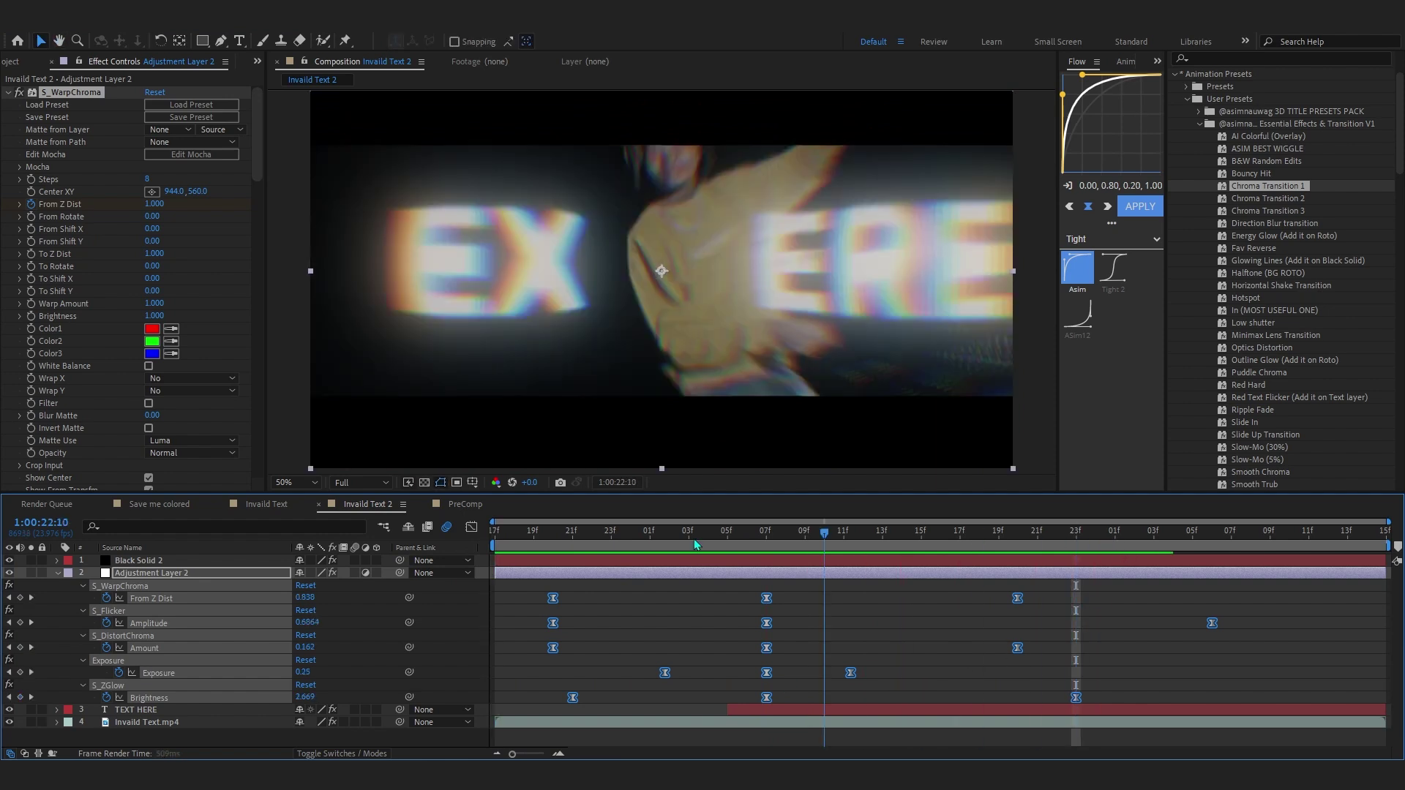
Move the last From Z Dist keyframe to about 1:00:23:02 and the last Amplitude keyframe to about 1:00:23:14, and preview.
{"action": "left_click", "coordinate": [734, 603]}
{"action": "left_click_drag", "start_coordinate": [734, 603], "coordinate": [1224, 634]}
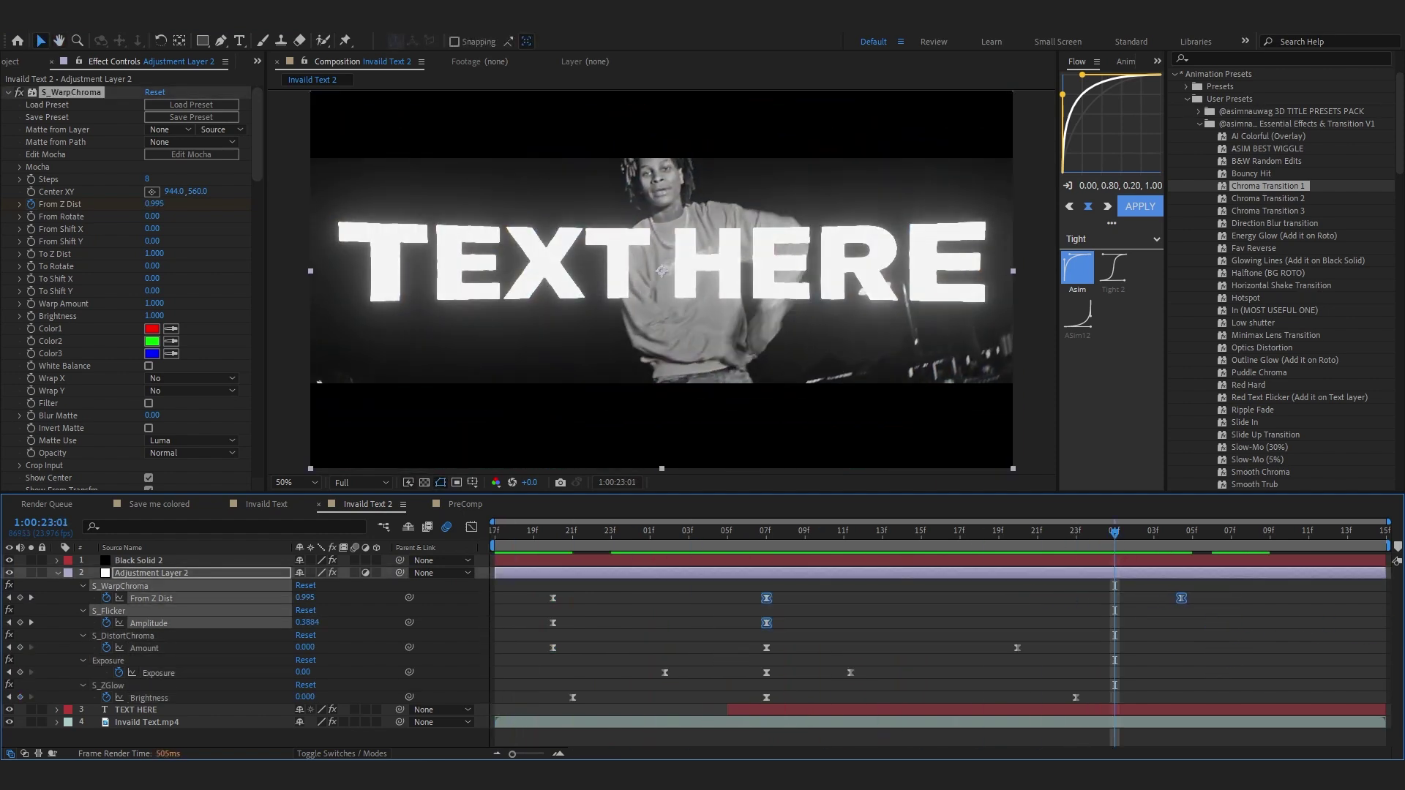
{"action": "left_click_drag", "start_coordinate": [1133, 538], "coordinate": [1198, 549]}
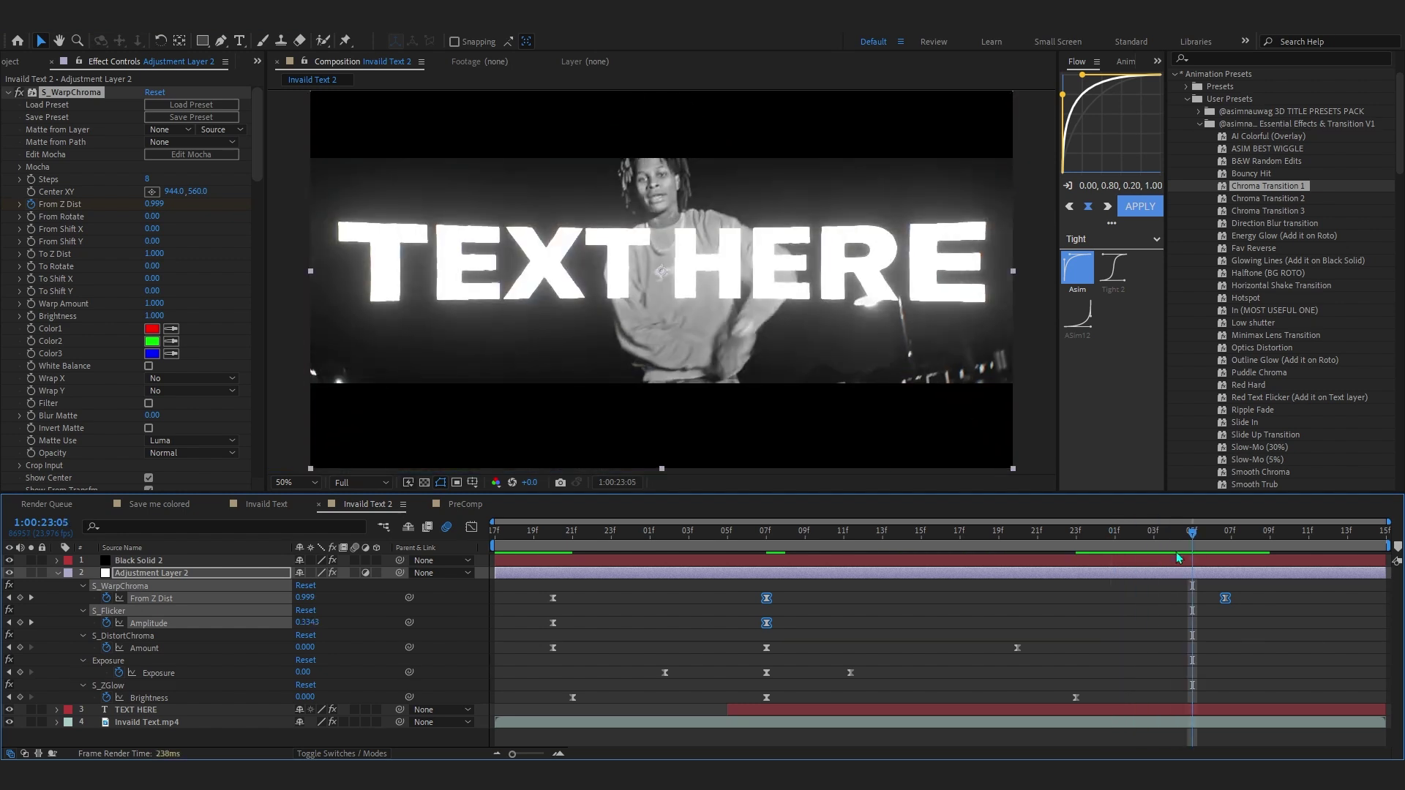
{"action": "key", "text": "ctrl+z"}
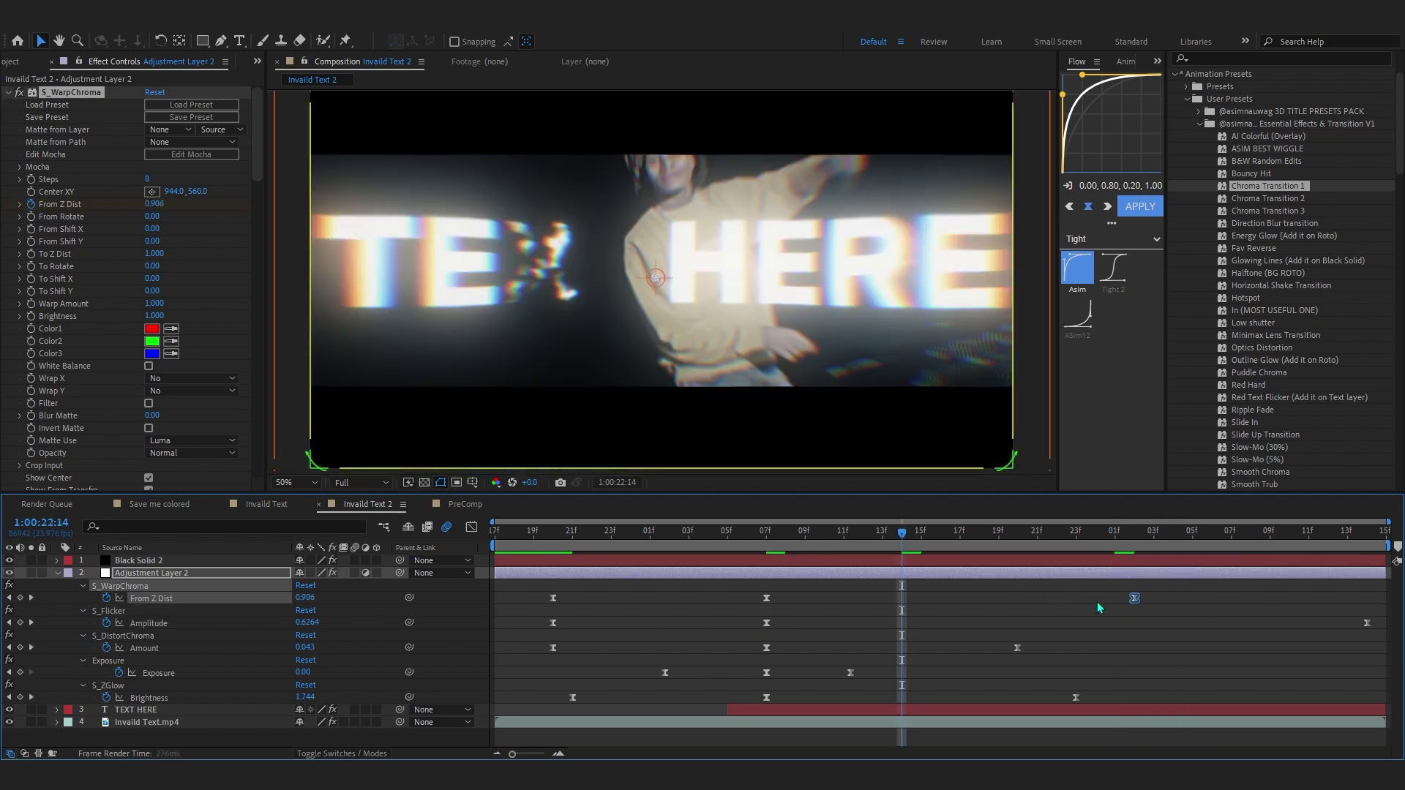
{"action": "left_click_drag", "start_coordinate": [908, 536], "coordinate": [1056, 559]}
{"action": "key", "text": "space"}
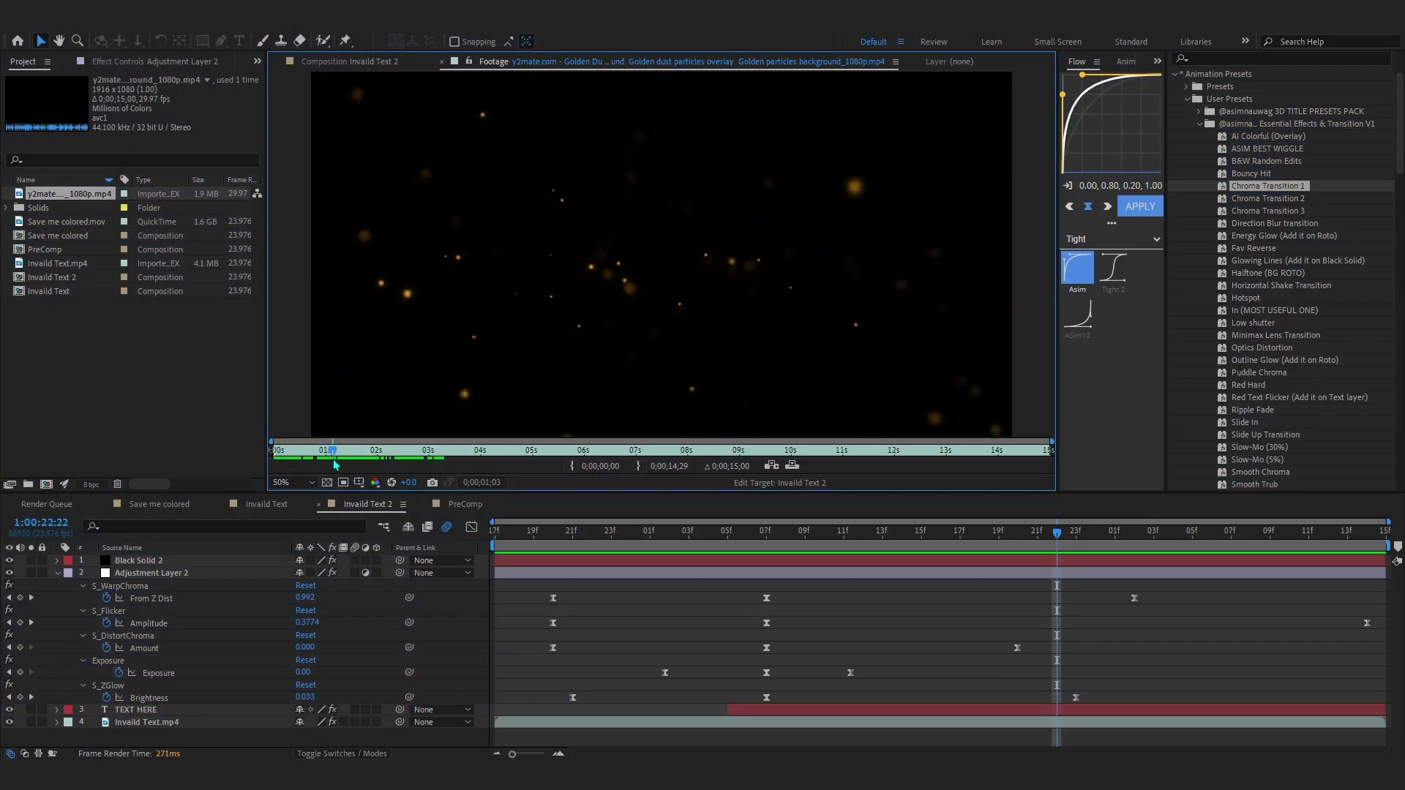
Place the golden dust particles footage between TEXT HERE and Invaild Text.mp4, with its blending mode set to Screen.
{"action": "left_click_drag", "start_coordinate": [335, 464], "coordinate": [377, 464]}
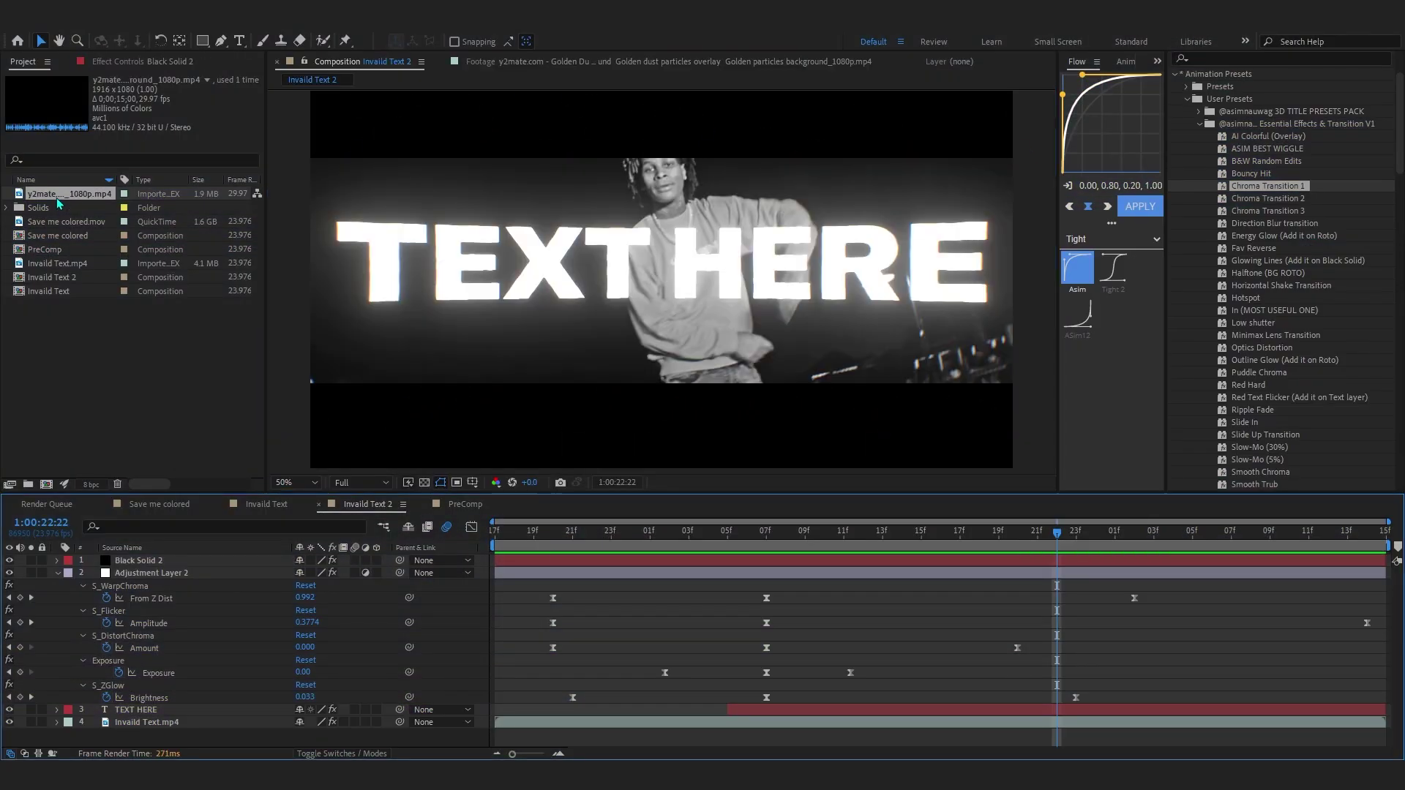
{"action": "left_click_drag", "start_coordinate": [57, 199], "coordinate": [162, 720]}
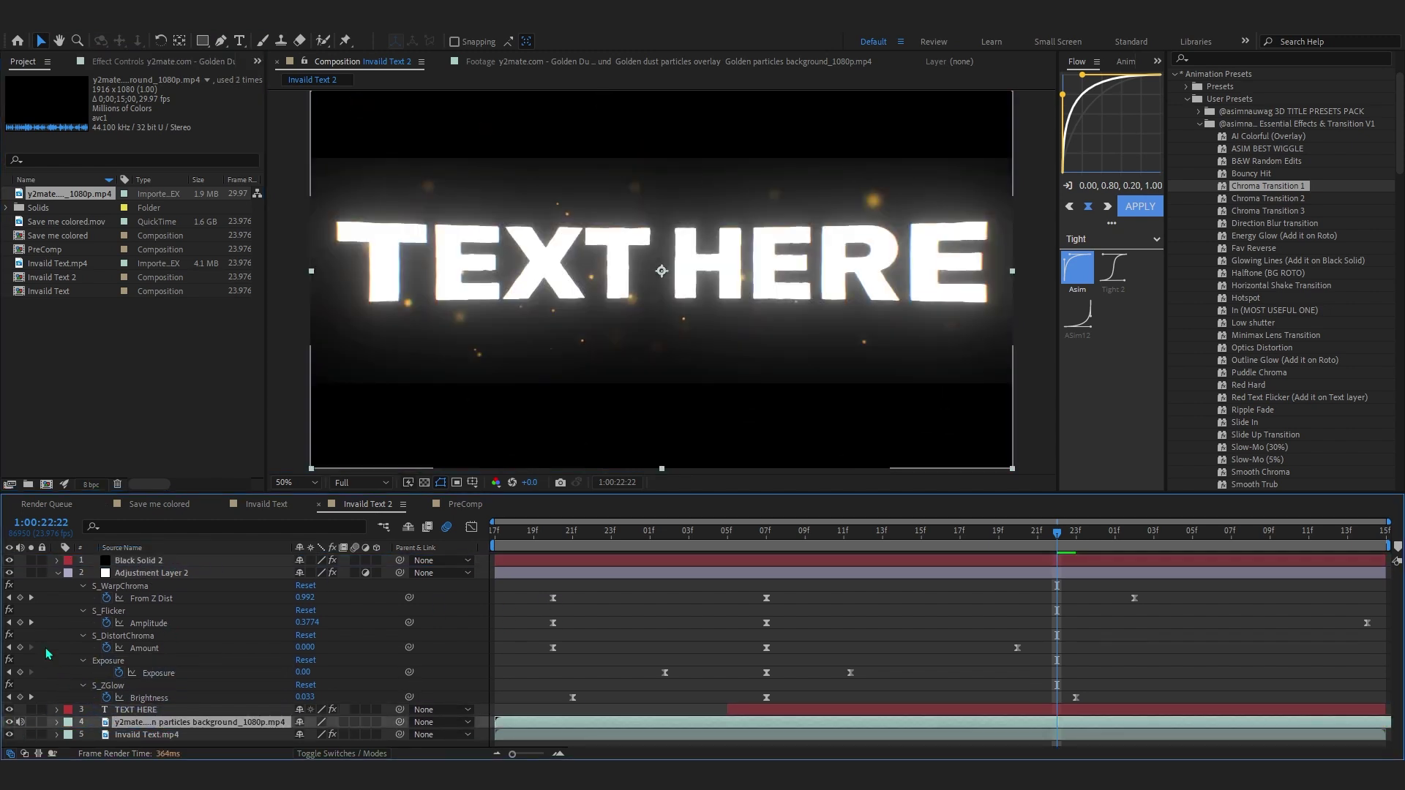
{"action": "left_click", "coordinate": [320, 755]}
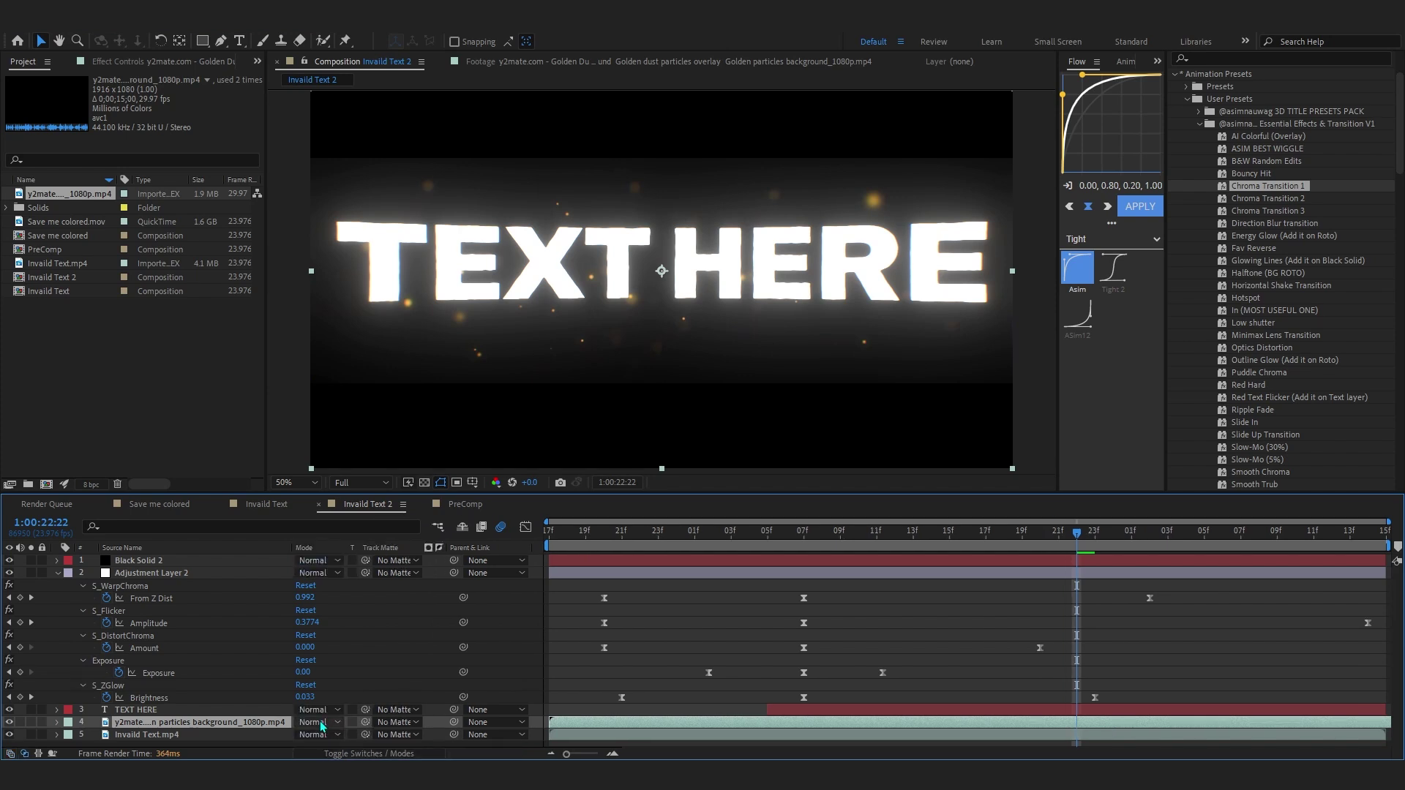
{"action": "left_click", "coordinate": [322, 726]}
{"action": "left_click", "coordinate": [330, 262]}
Collapse the keyframed properties, shift the particles layer to start at about 1:00:22:00, and scrub through the result.
{"action": "key", "text": "u"}
{"action": "left_click_drag", "start_coordinate": [644, 600], "coordinate": [762, 617]}
{"action": "left_click_drag", "start_coordinate": [666, 526], "coordinate": [1240, 563]}
Apply Hue/Saturation to the particles layer, set Master Saturation to -86, and preview the composition.
{"action": "key", "text": "ctrl+space"}
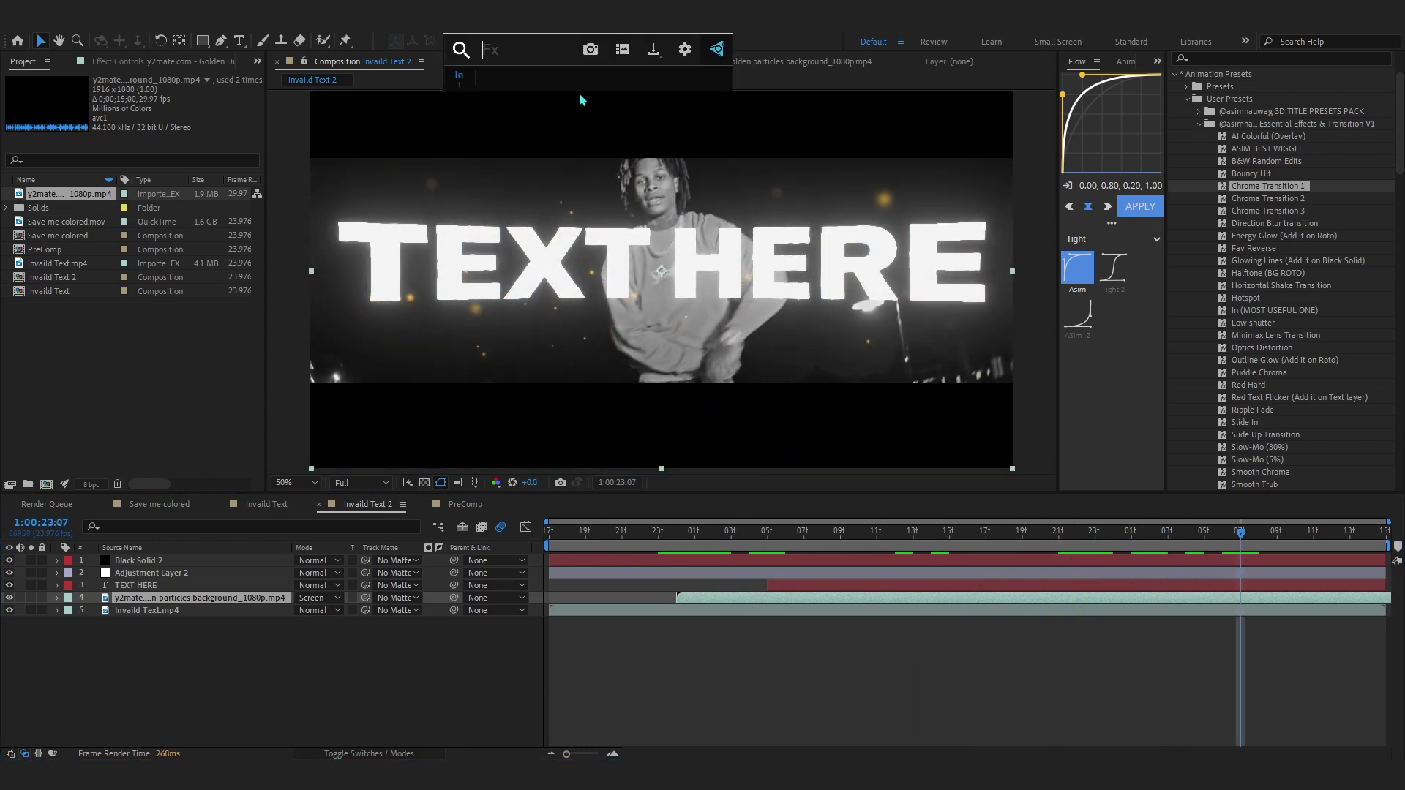
{"action": "type", "text": "hue"}
{"action": "key", "text": "Return"}
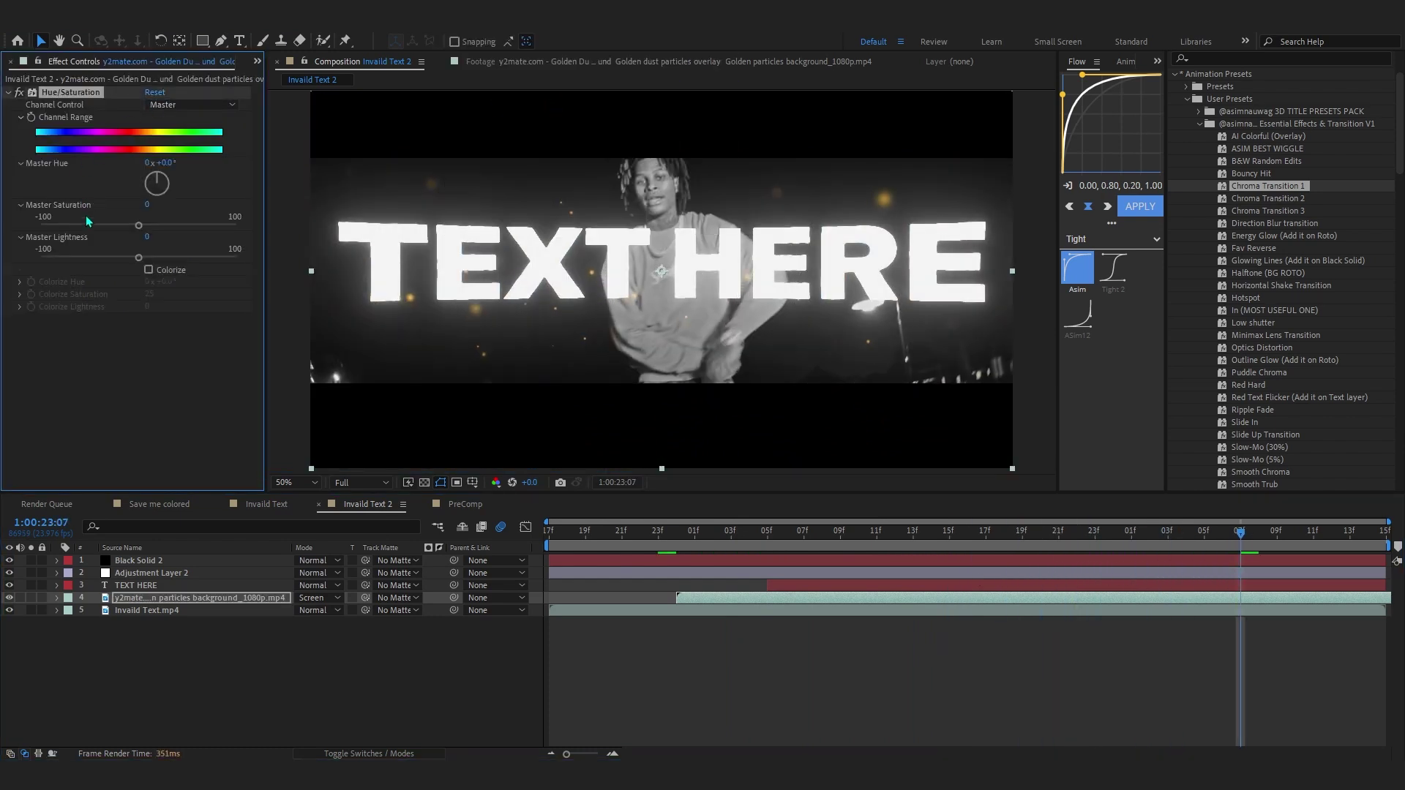
{"action": "left_click_drag", "start_coordinate": [67, 230], "coordinate": [53, 230]}
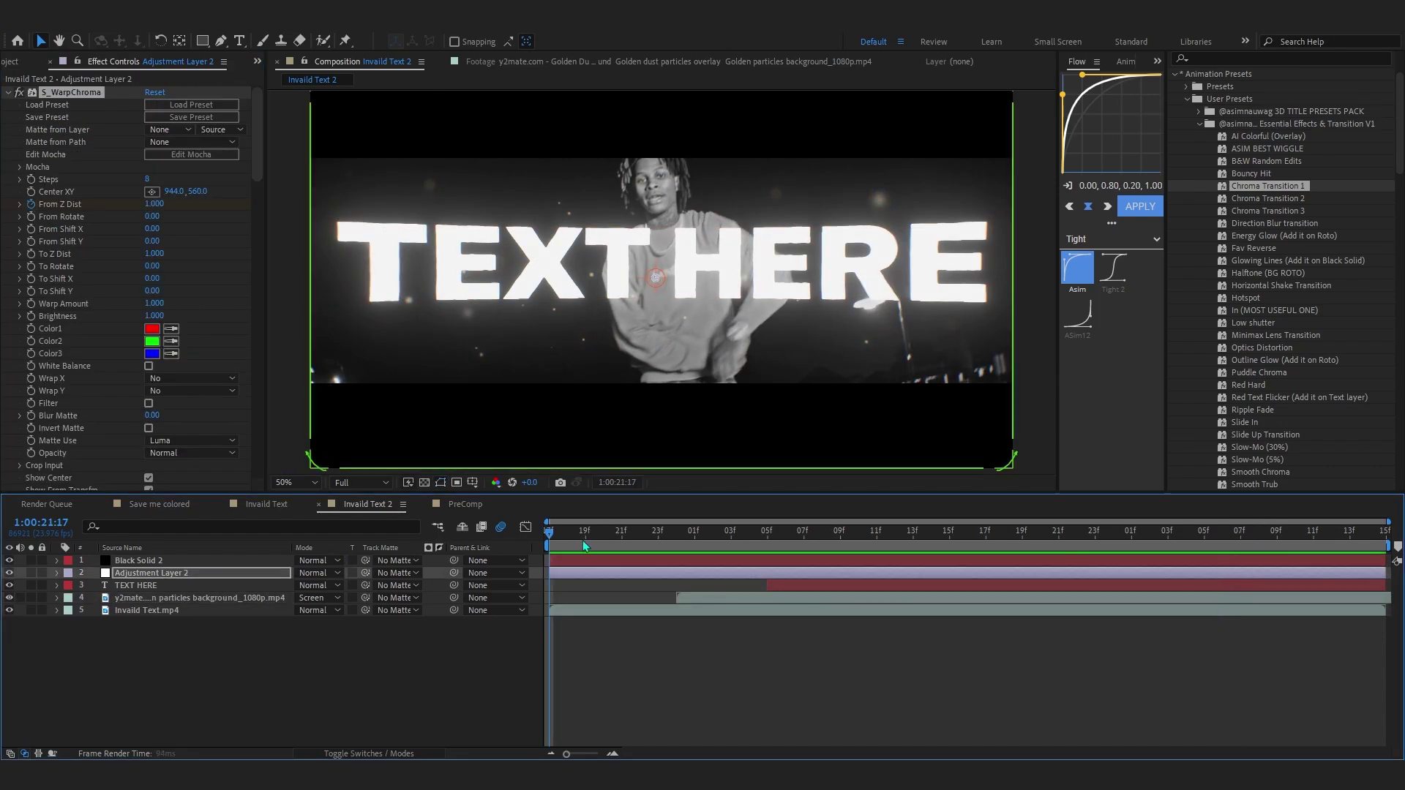
{"action": "key", "text": "space"}
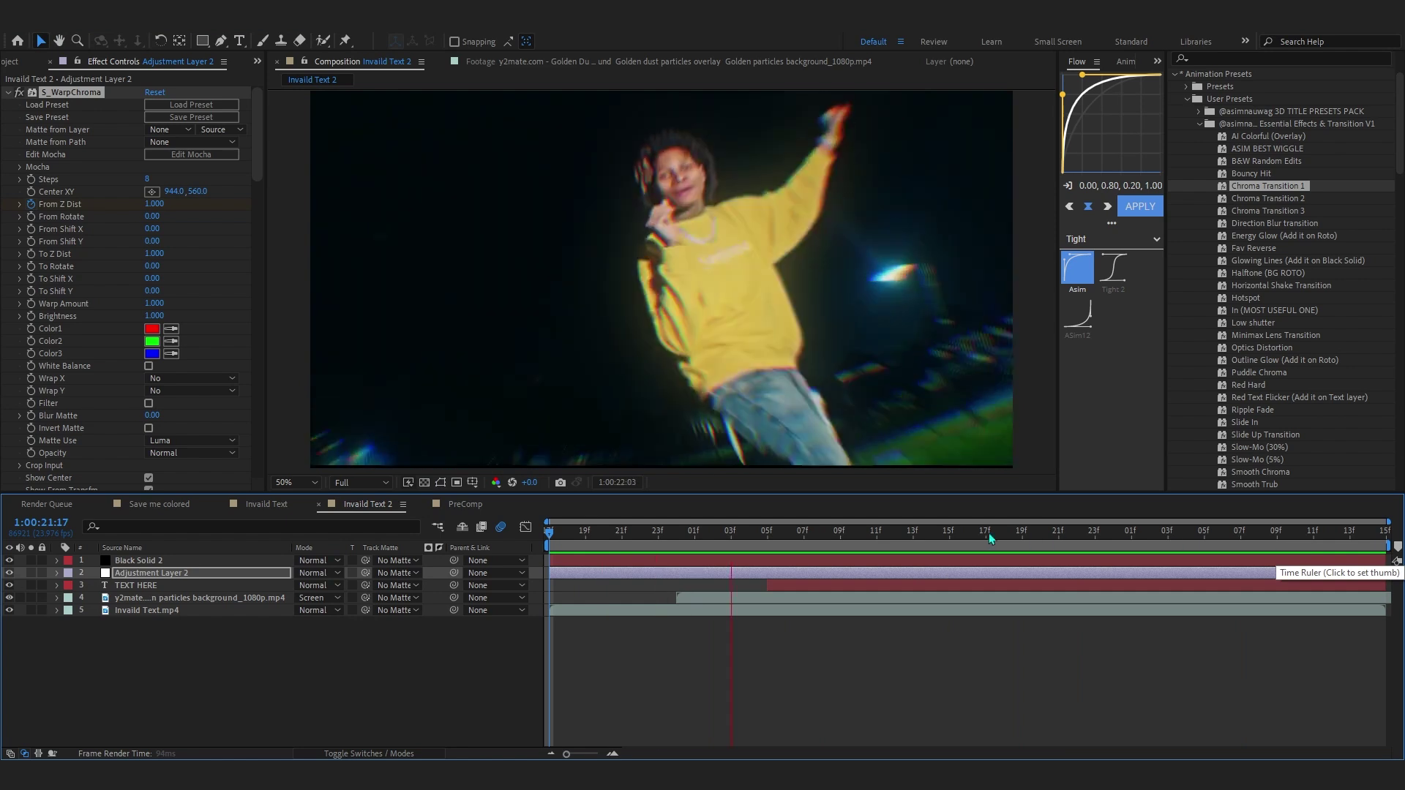
Pre-compose all five layers of the Invaild Text 2 composition, keeping the default name.
{"action": "left_click", "coordinate": [235, 679]}
{"action": "key", "text": "ctrl+a"}
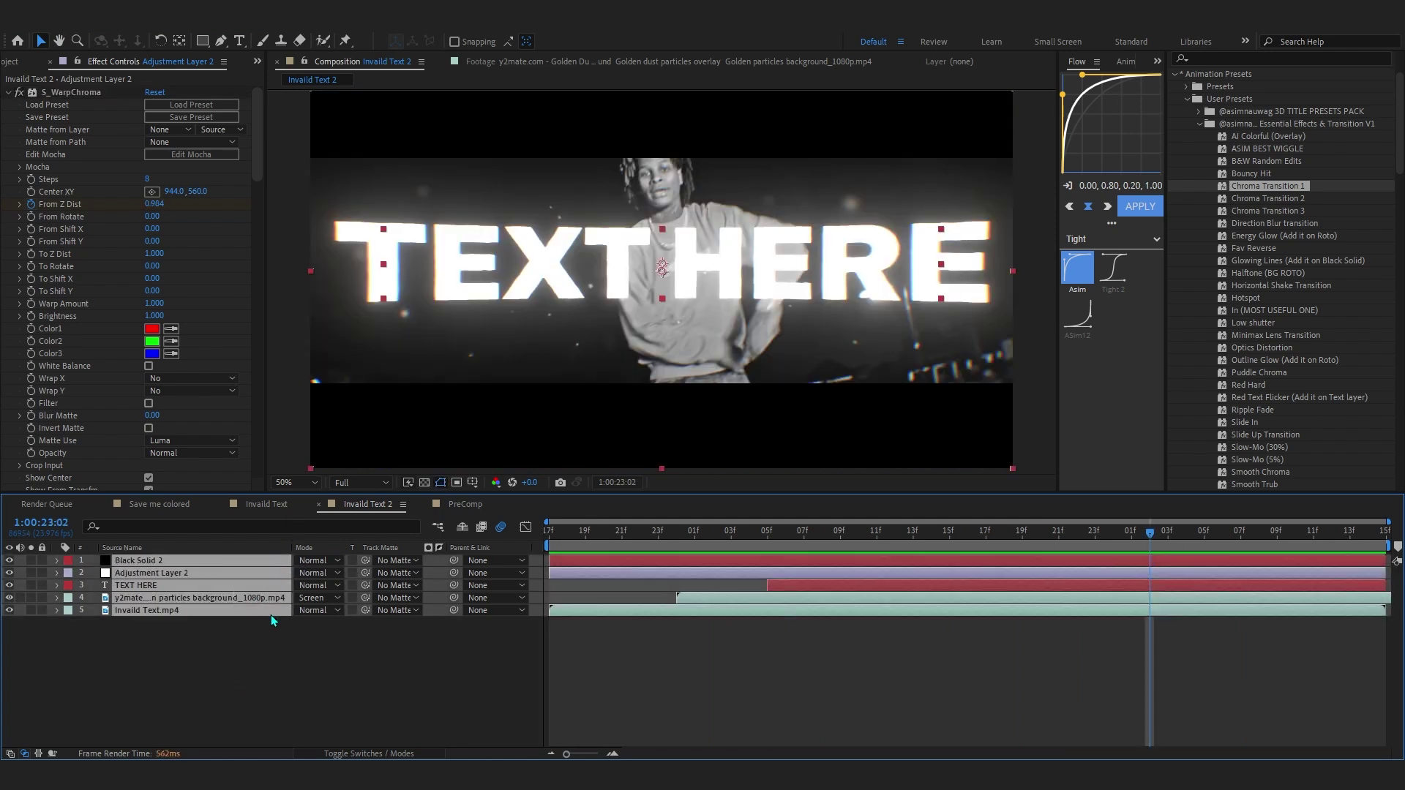
{"action": "right_click", "coordinate": [261, 617]}
{"action": "left_click", "coordinate": [307, 516]}
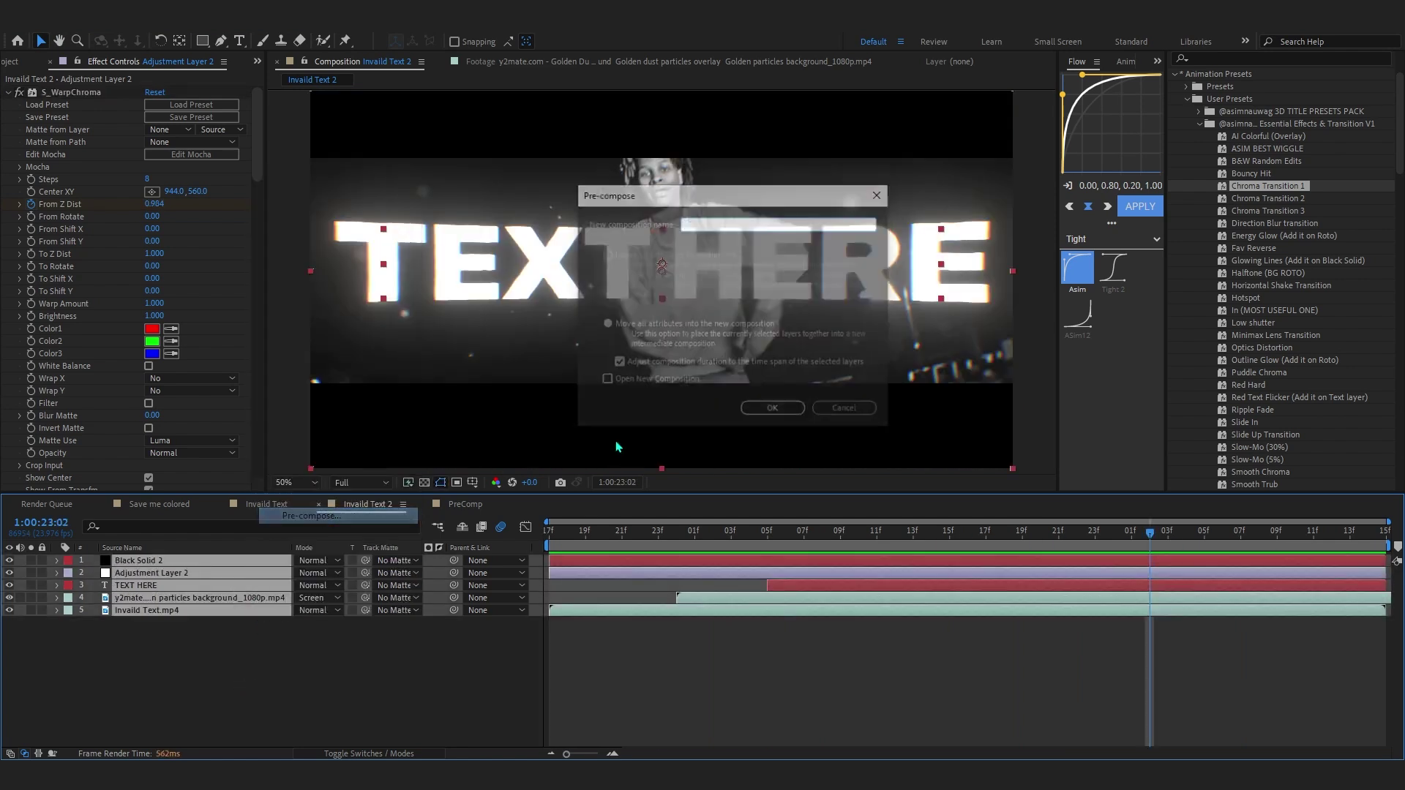
{"action": "left_click", "coordinate": [774, 412]}
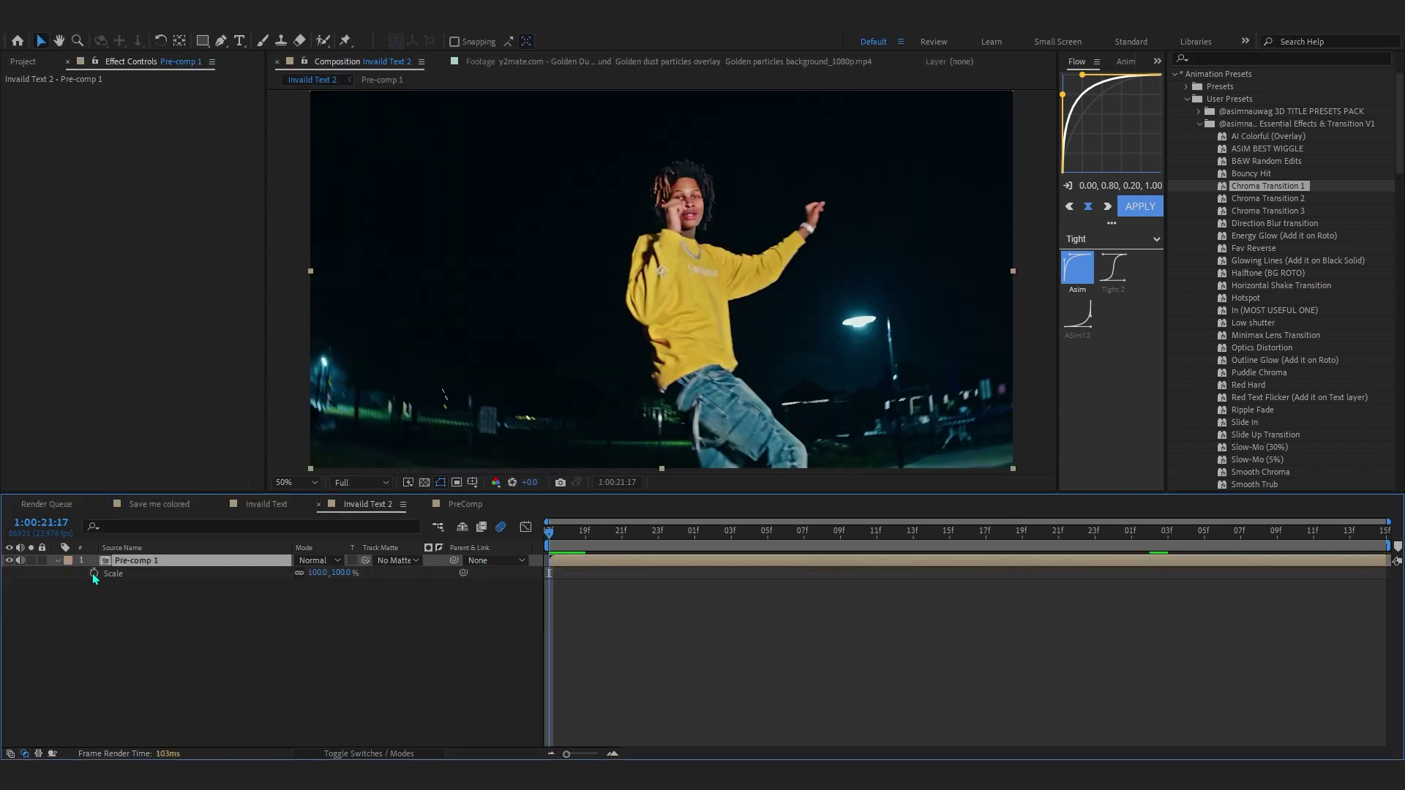
Centre the pre-comp's anchor on the performer's face and keyframe eased Scale from 260% at 1:00:21:17 to 100% near 1:00:23:14.
{"action": "left_click", "coordinate": [94, 575]}
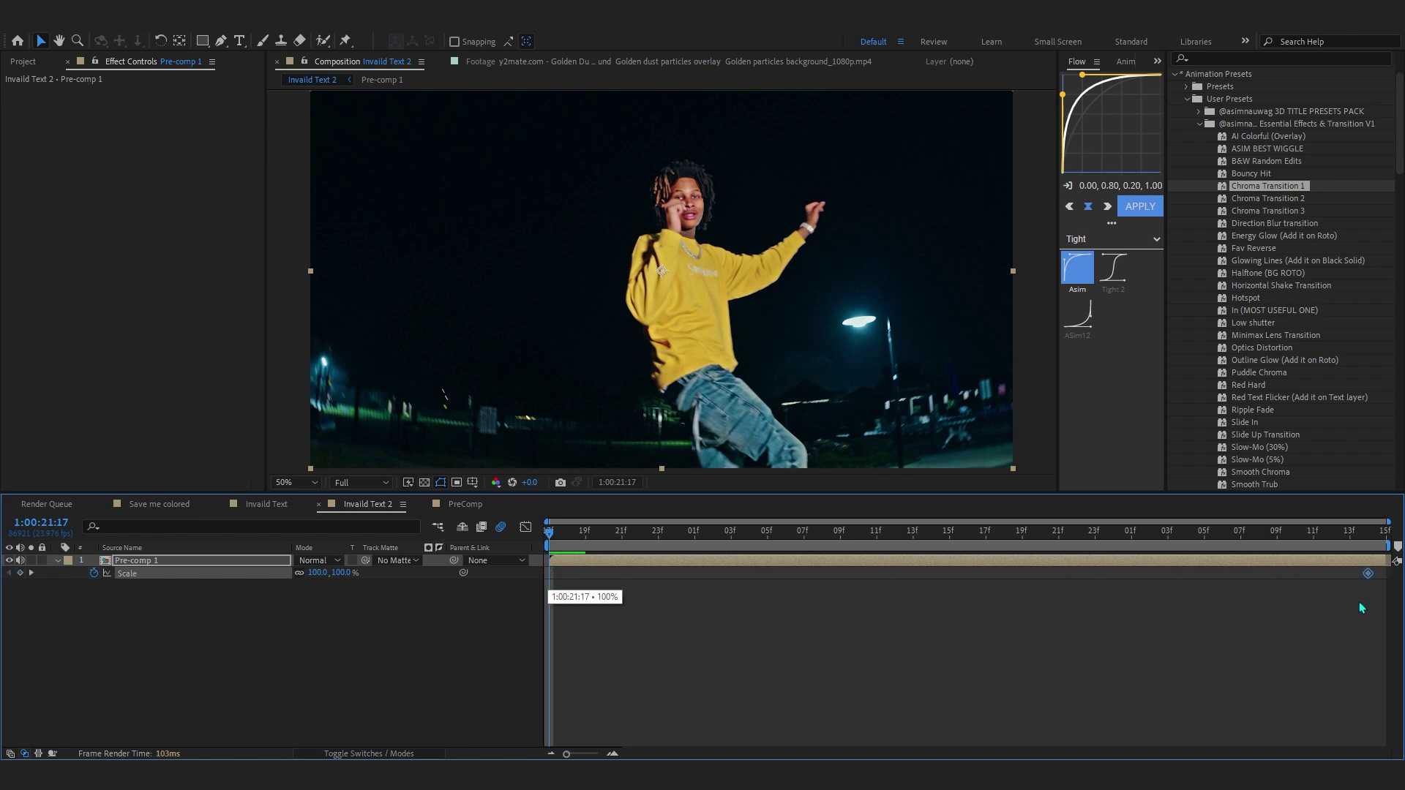
{"action": "left_click", "coordinate": [179, 42]}
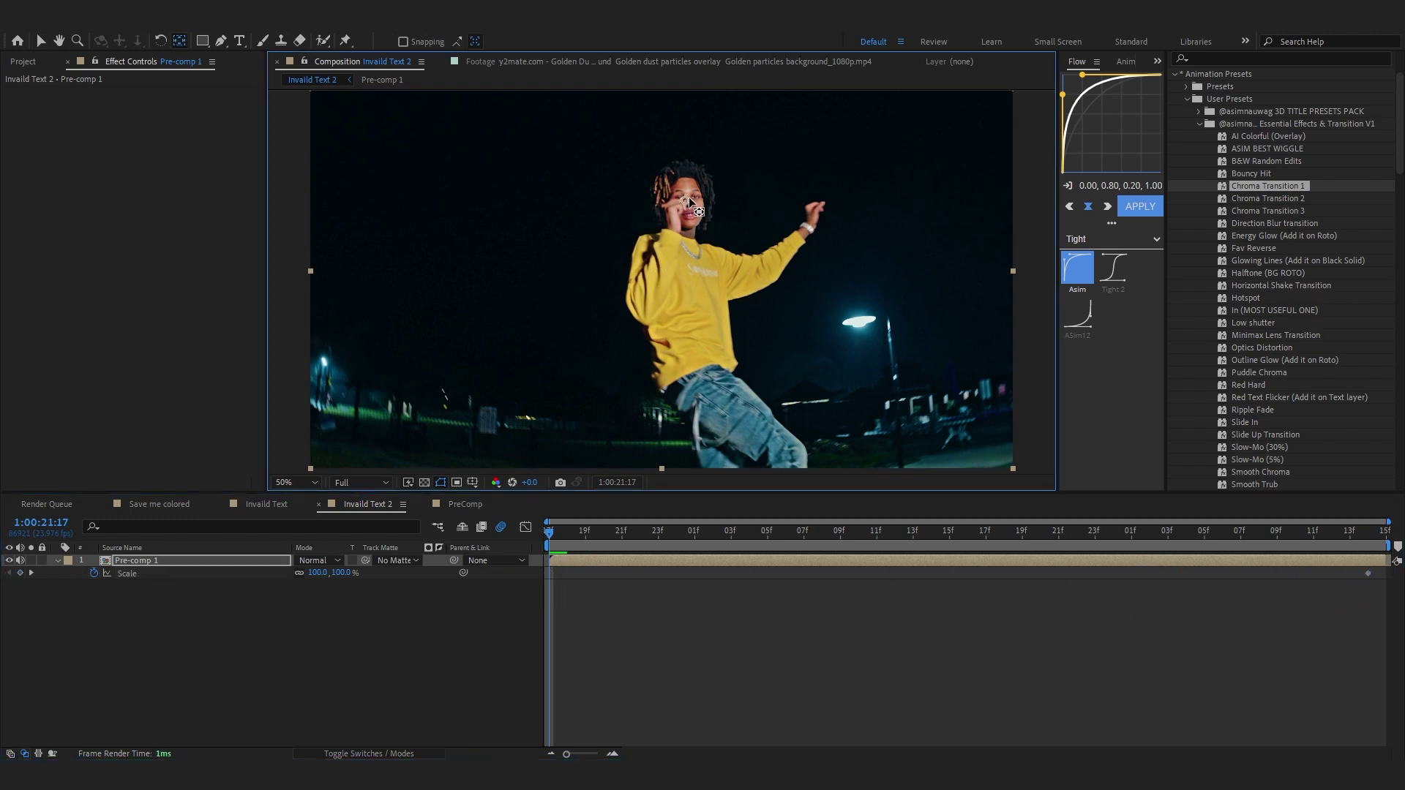
{"action": "left_click_drag", "start_coordinate": [320, 576], "coordinate": [560, 602]}
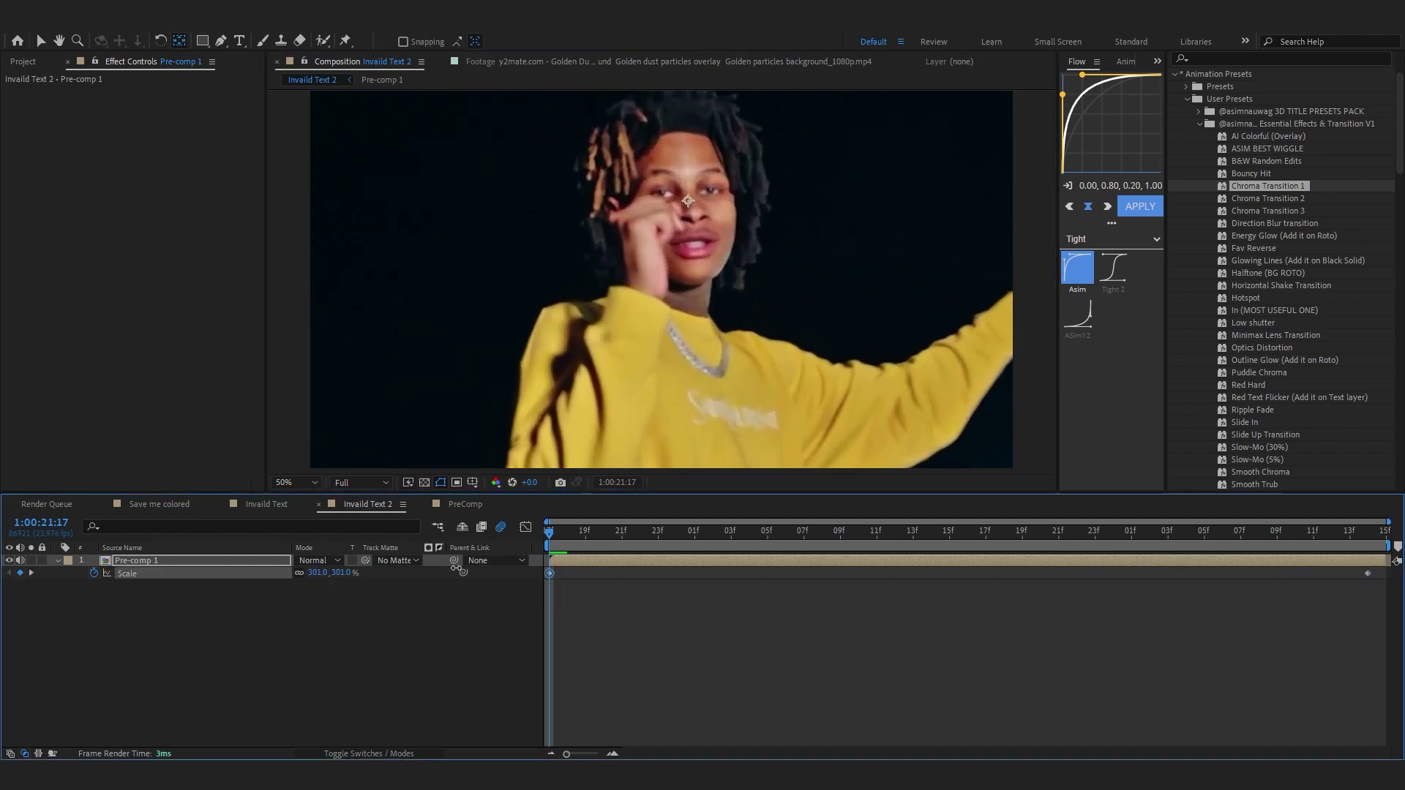
{"action": "left_click_drag", "start_coordinate": [531, 579], "coordinate": [1353, 618]}
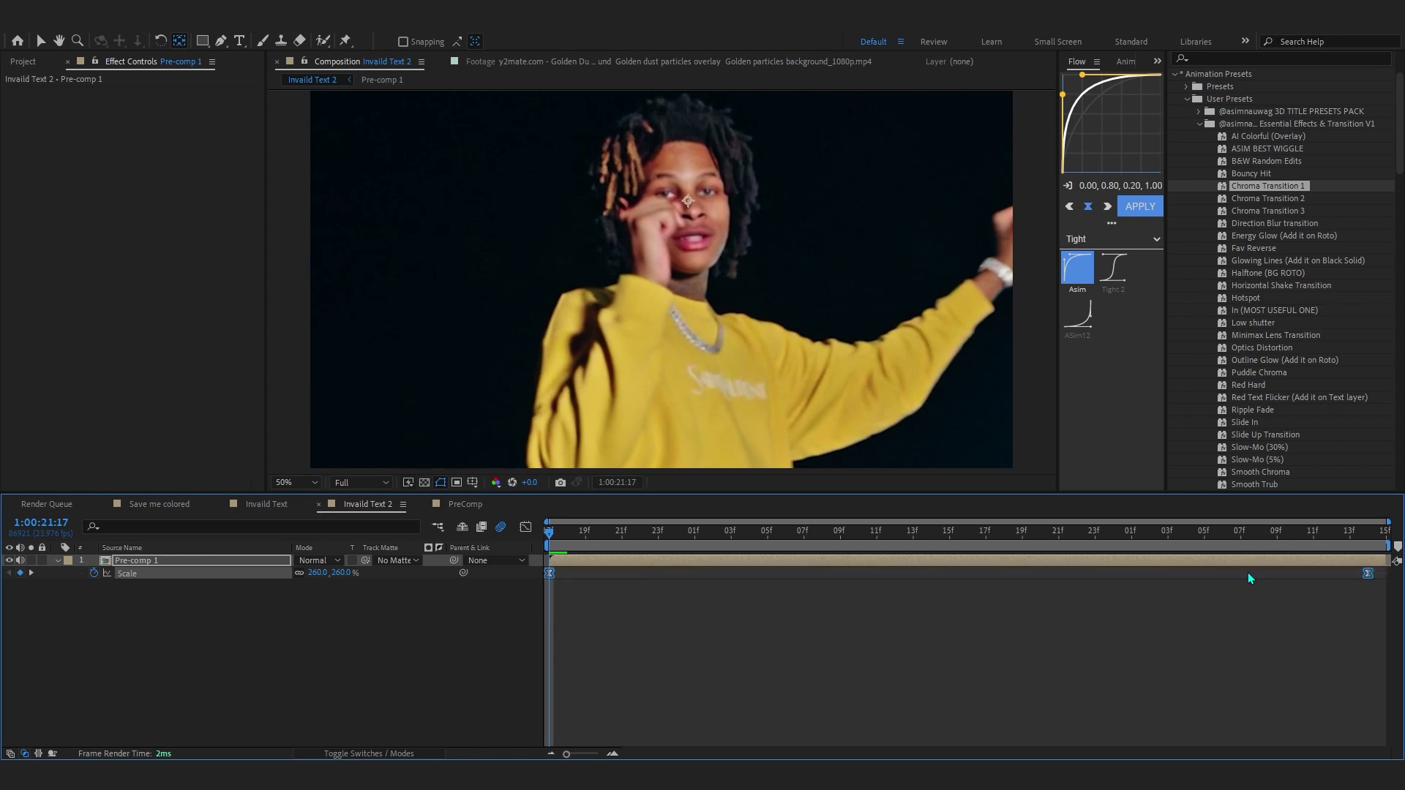
Reshape the Scale value curve into a steep initial drop with a long ease-out, and scrub through the zoom-out.
{"action": "left_click", "coordinate": [525, 528]}
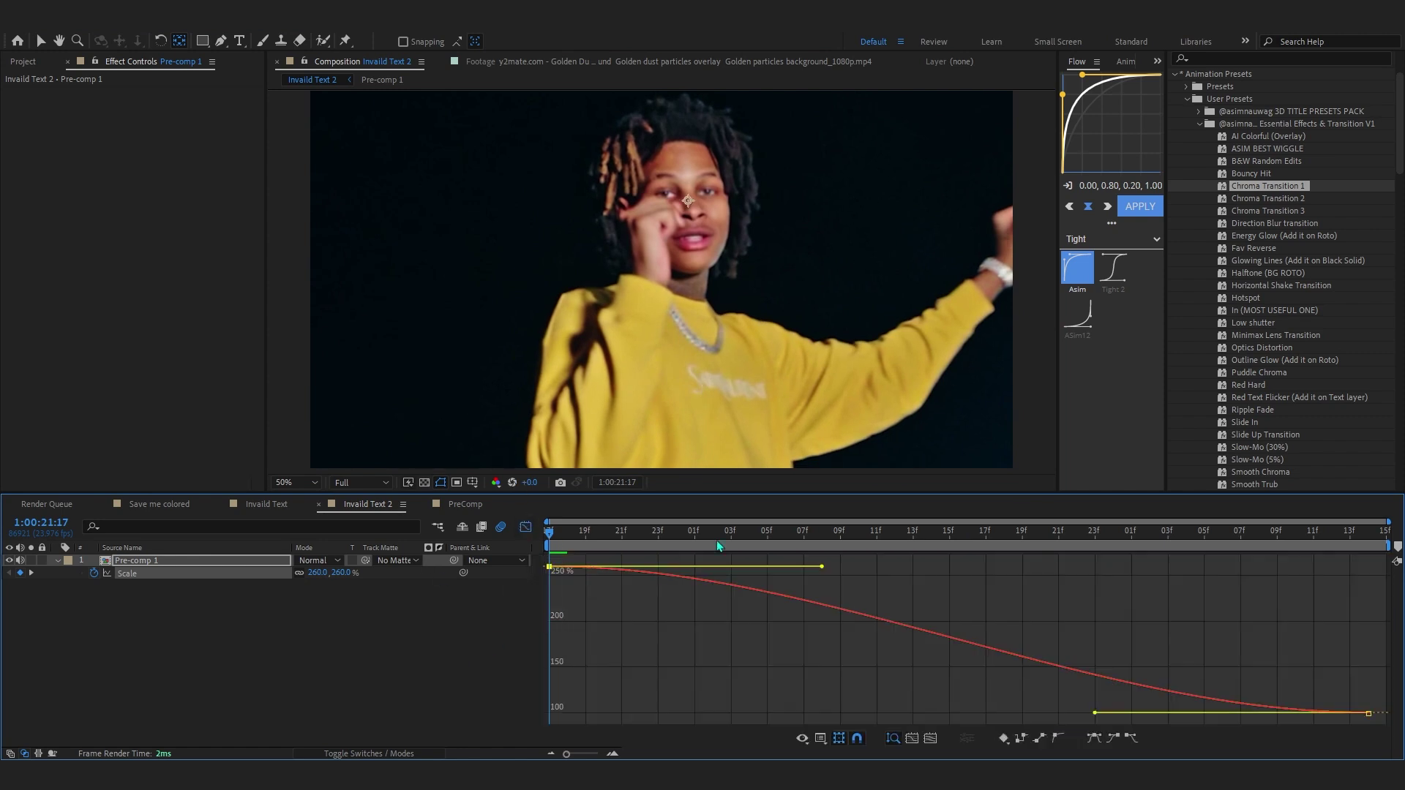
{"action": "left_click_drag", "start_coordinate": [822, 576], "coordinate": [553, 653]}
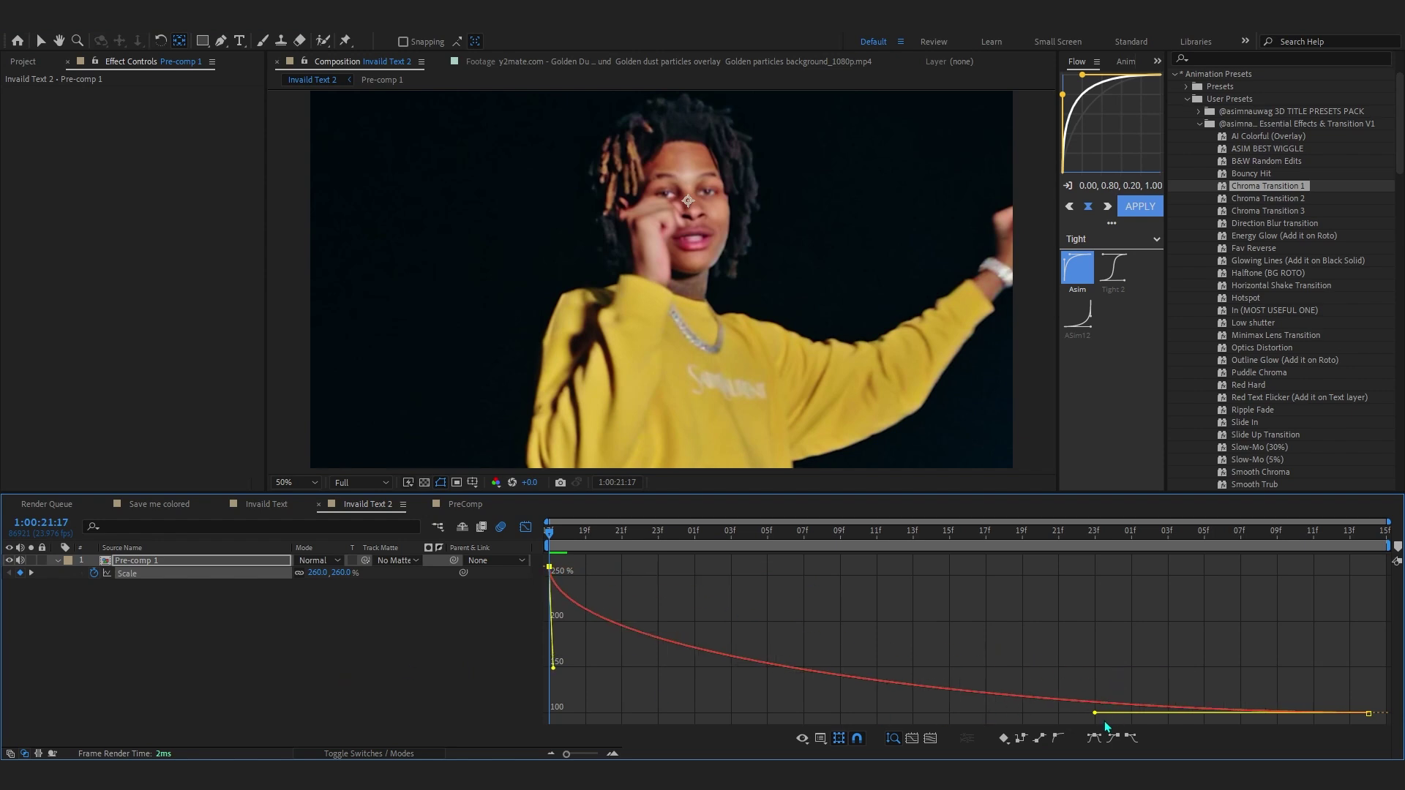
{"action": "left_click_drag", "start_coordinate": [1095, 714], "coordinate": [454, 714]}
{"action": "left_click_drag", "start_coordinate": [616, 703], "coordinate": [548, 708]}
{"action": "left_click_drag", "start_coordinate": [554, 538], "coordinate": [978, 586]}
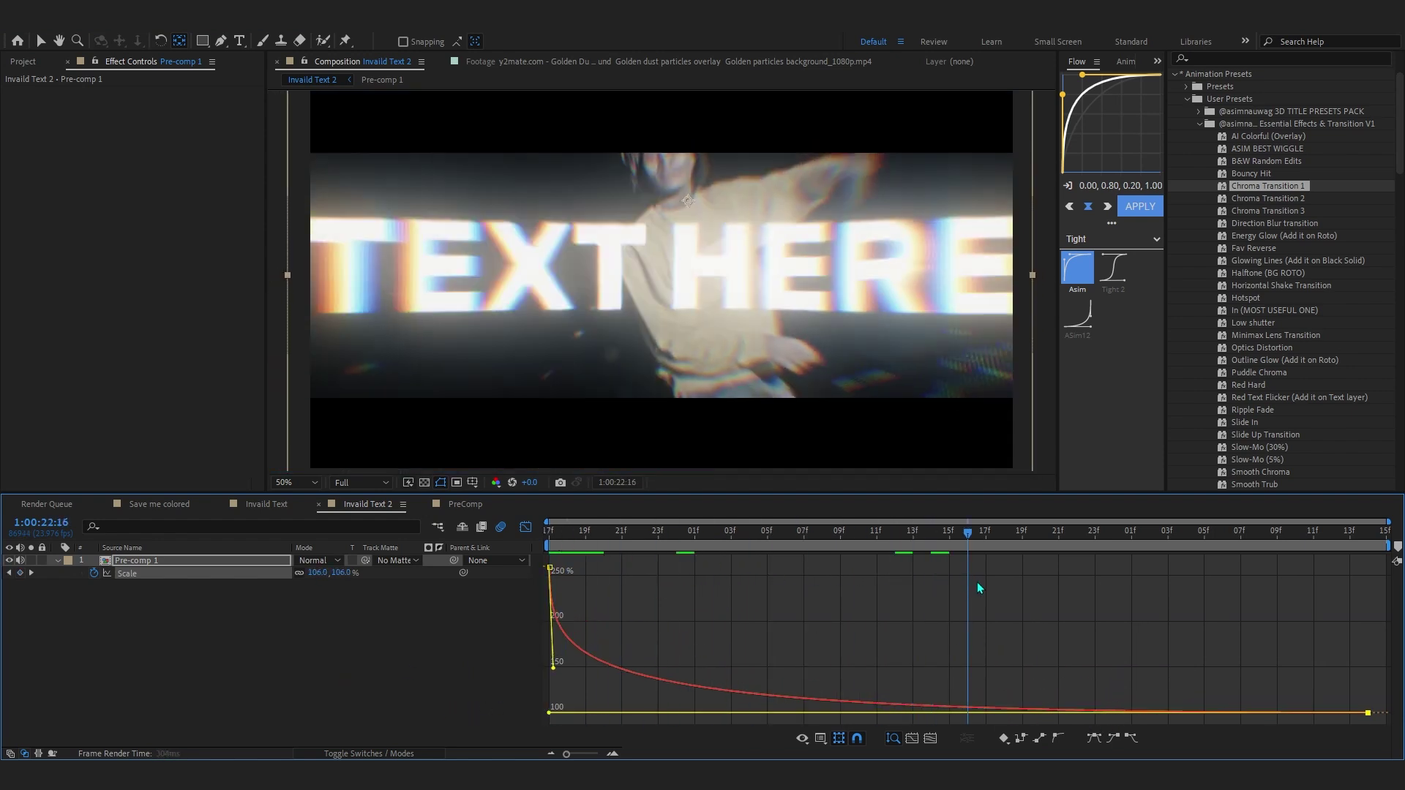